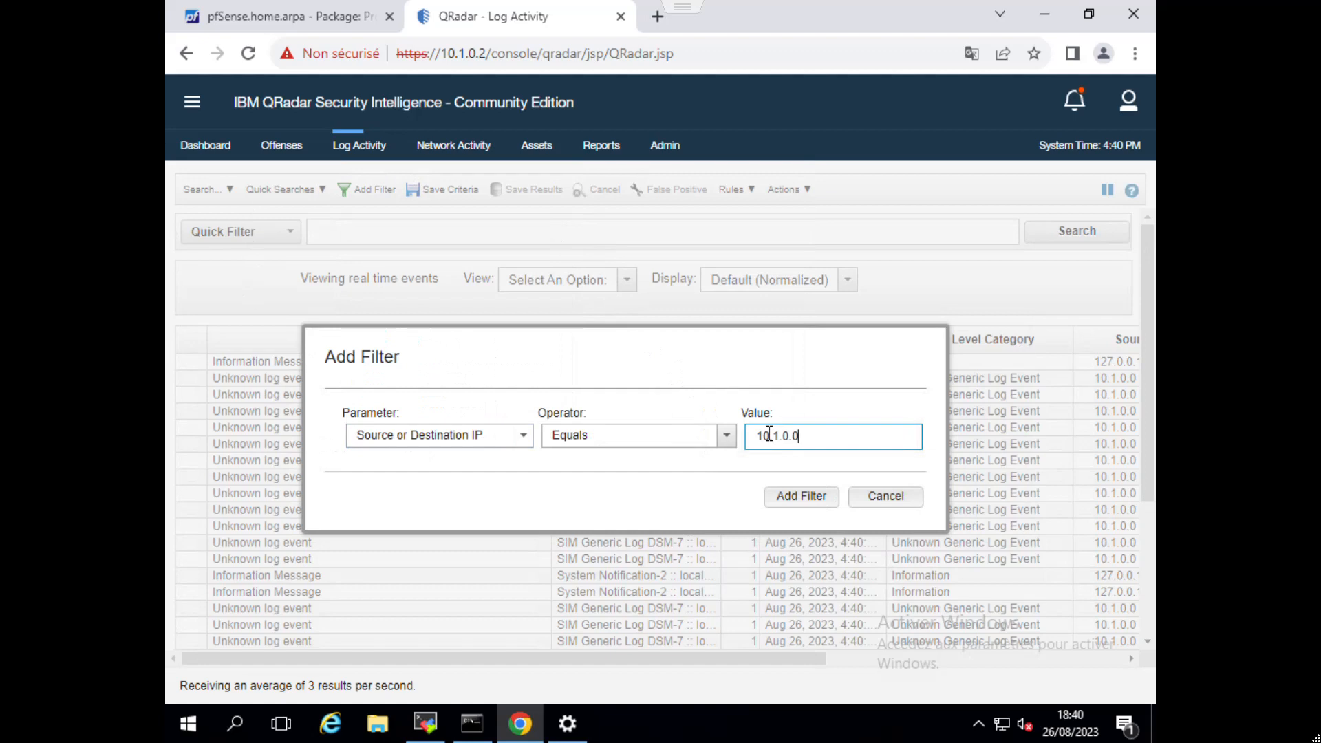
Filter the log activity by Source or Destination IP equals 10.1.0.0 and view the events of the last 5 minutes.
click(813, 497)
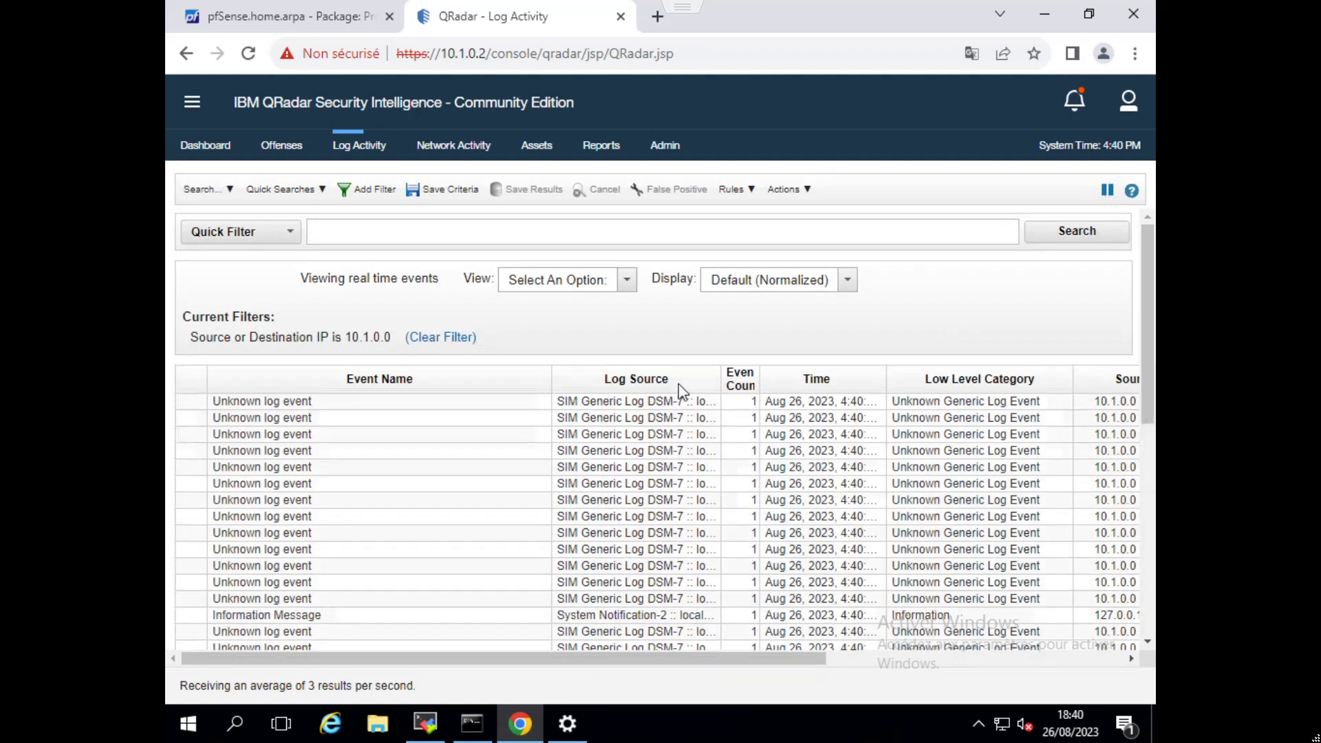
click(629, 296)
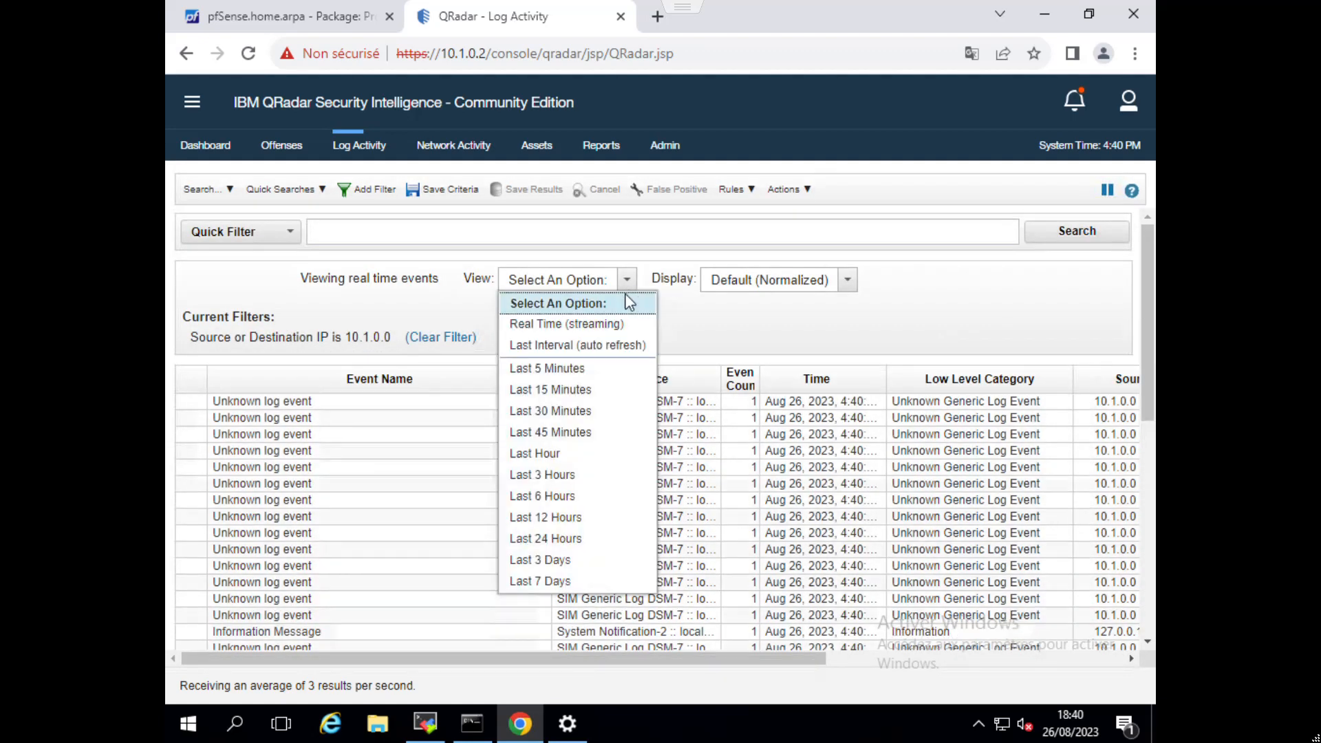
click(551, 368)
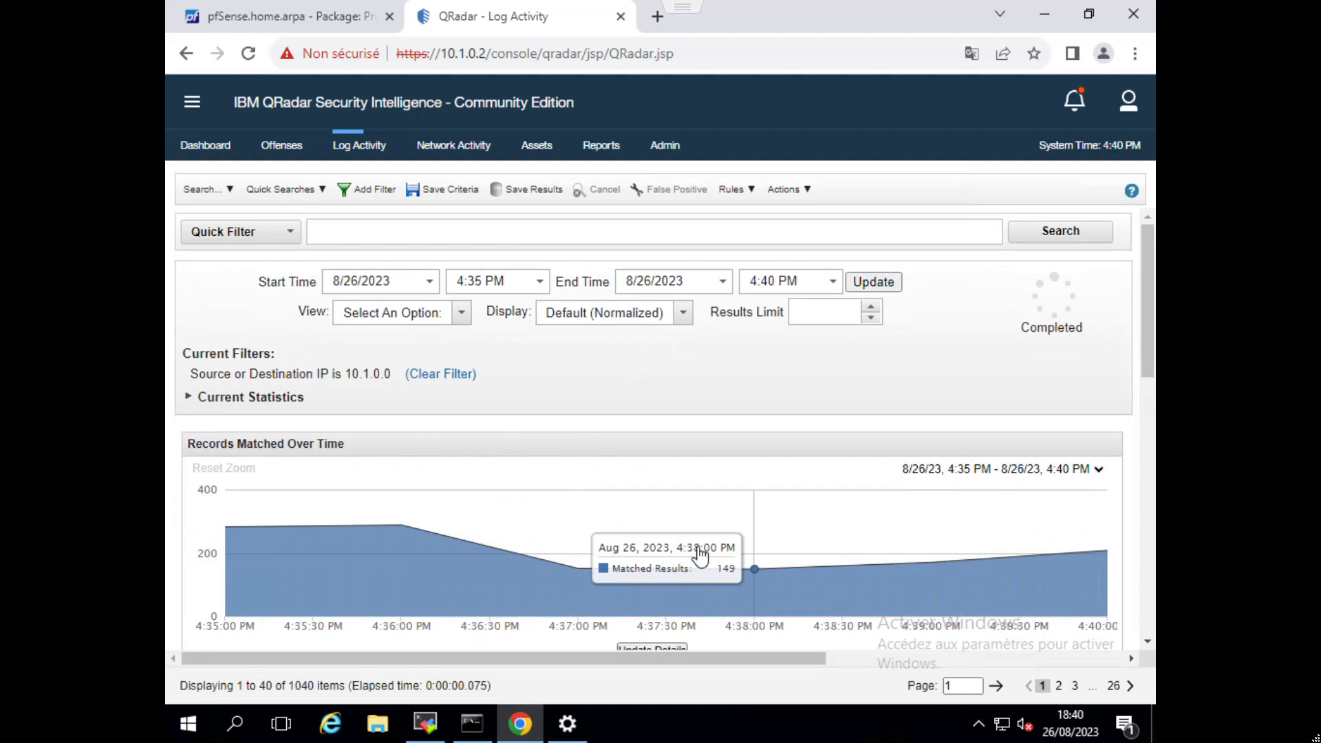
scroll(860, 440, down, 4)
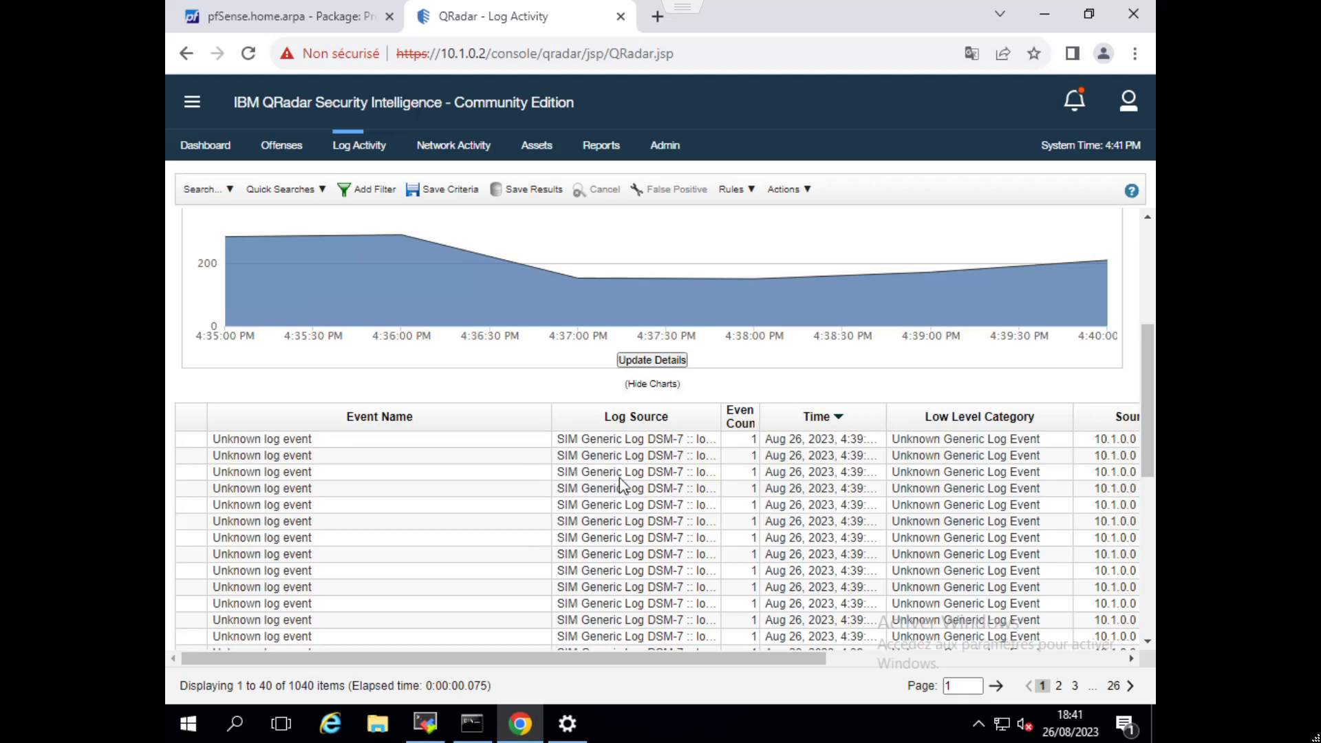
Open QRadar Log Source Management from the administration page and start adding a single new log source.
click(666, 146)
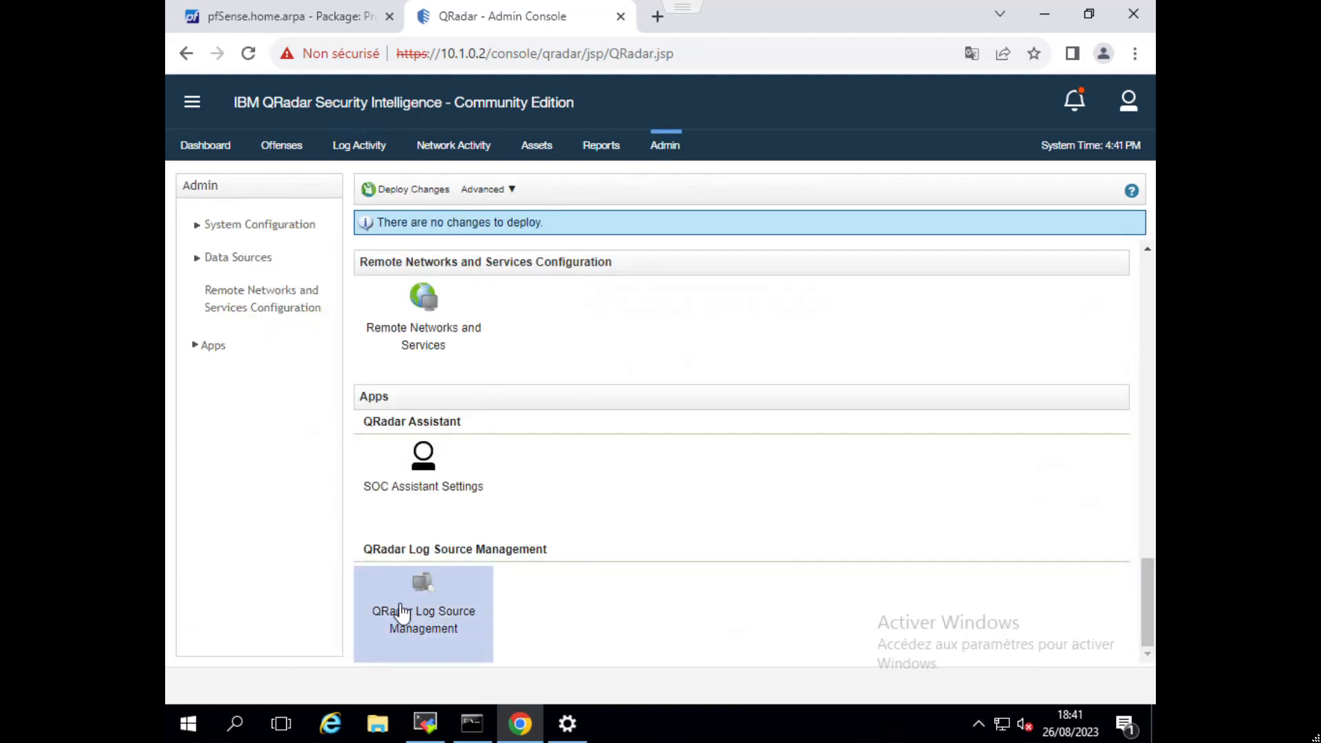
click(416, 603)
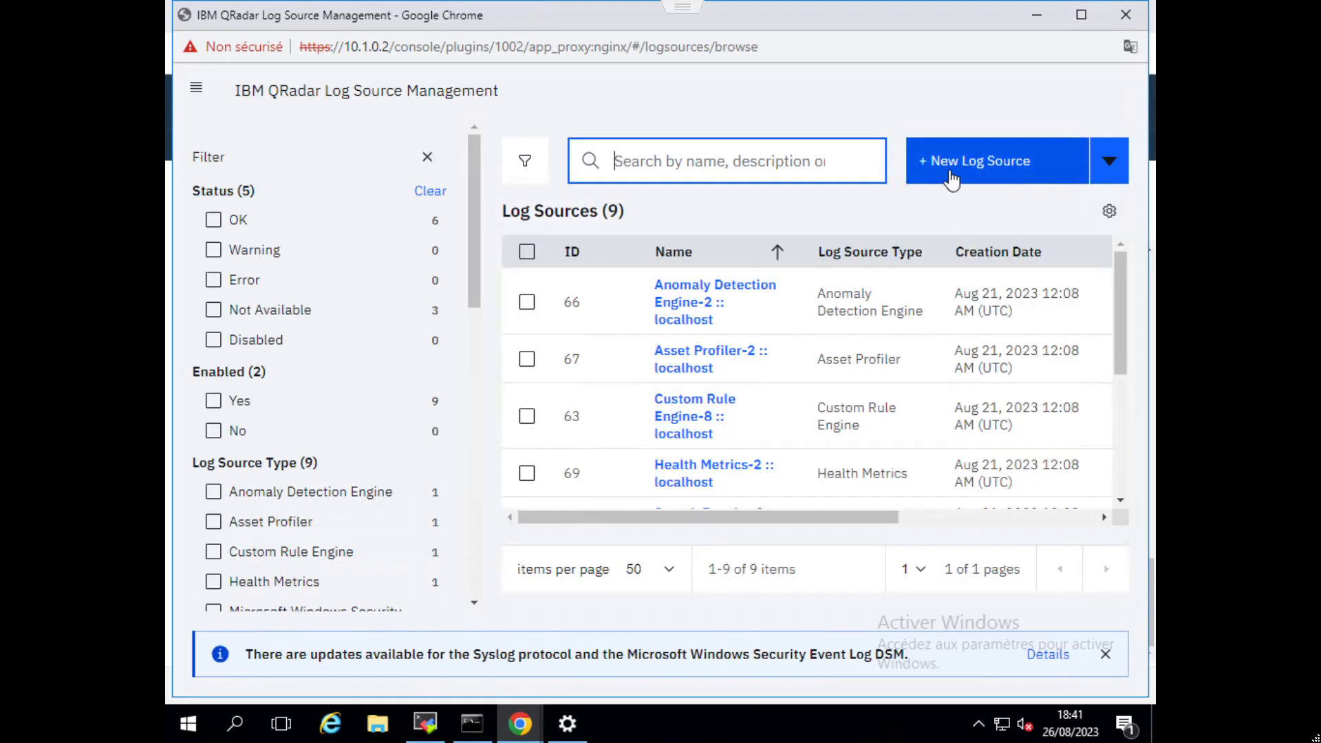
click(939, 182)
click(535, 522)
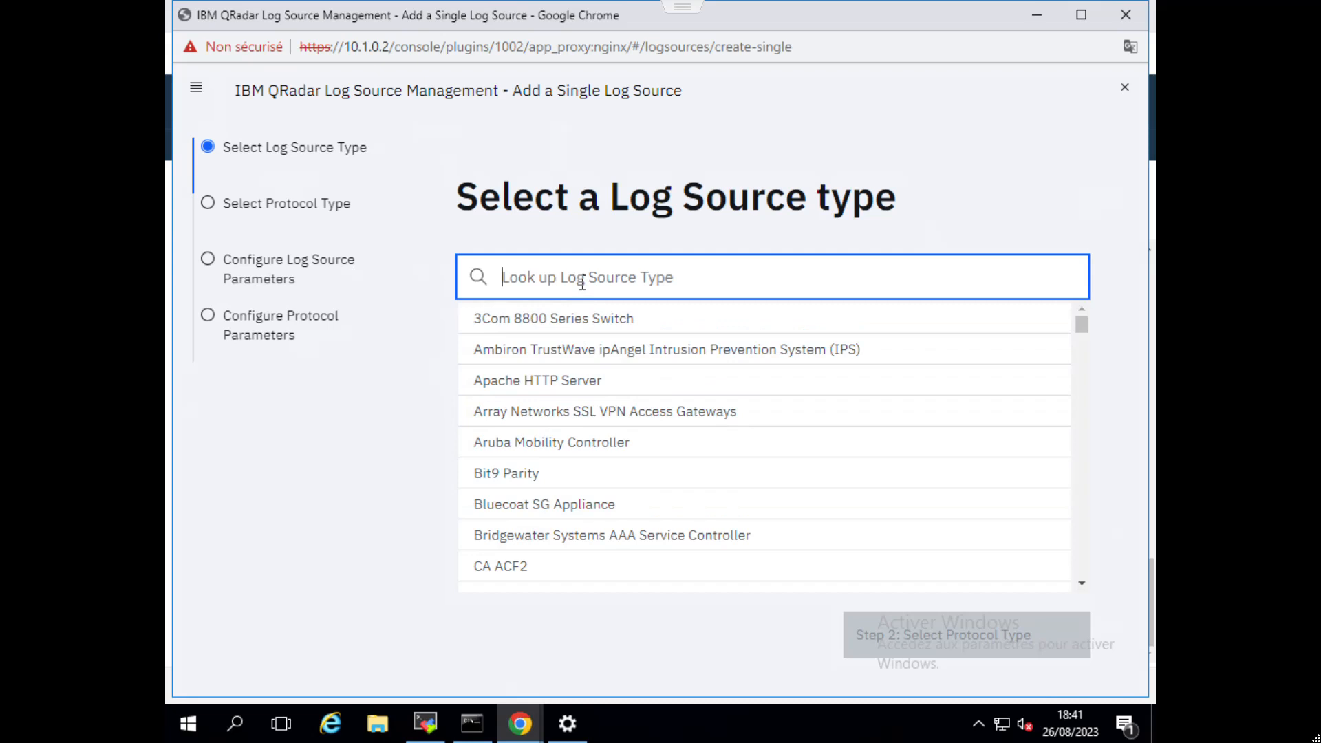
Choose pfsense_dsm_custum as the log source type, keep Syslog as the protocol type, and continue to the log source parameters.
scroll(688, 447, down, 15)
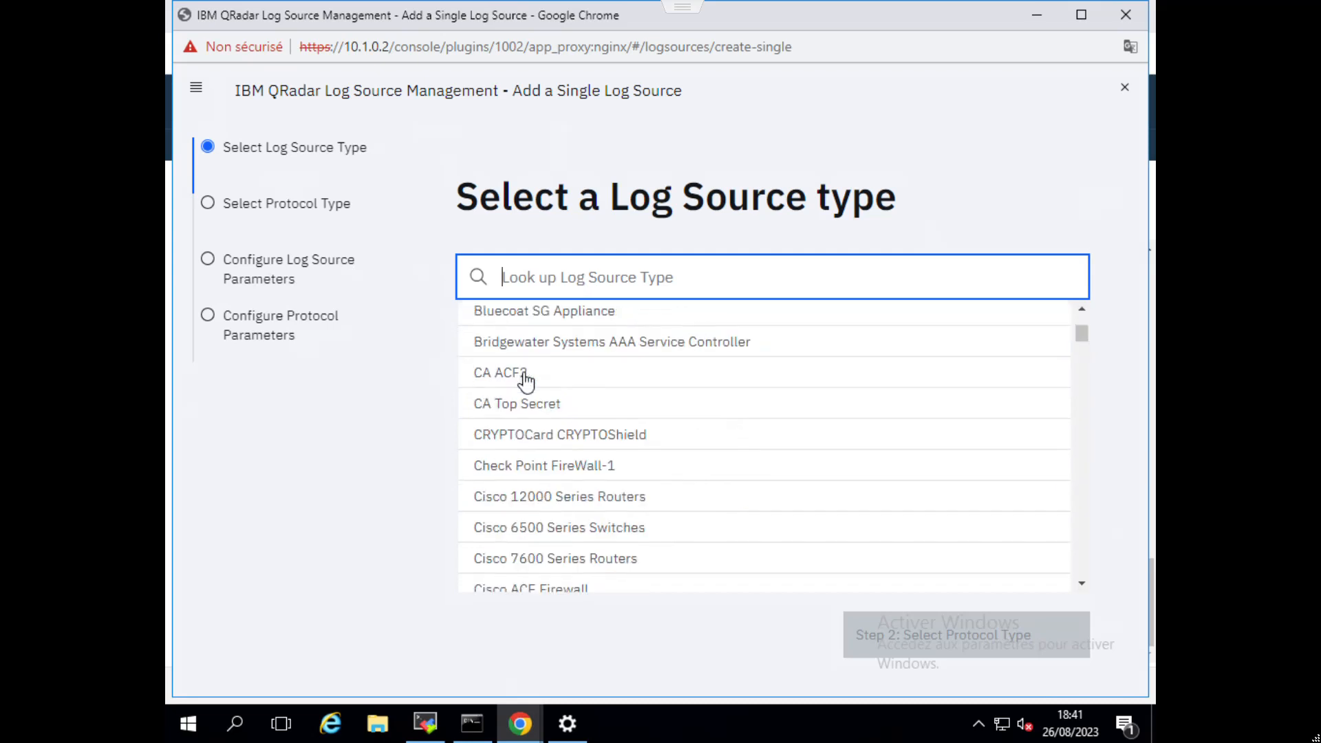
scroll(765, 513, down, 20)
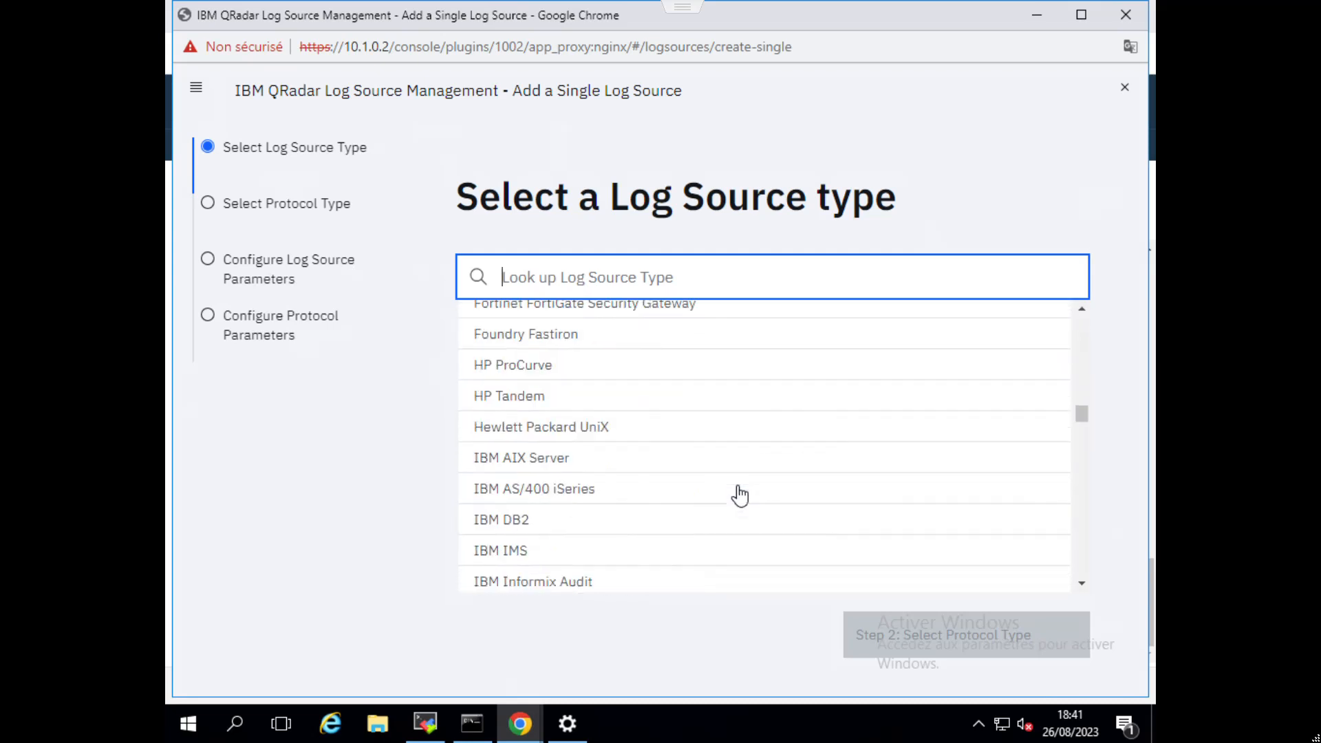
scroll(815, 538, down, 20)
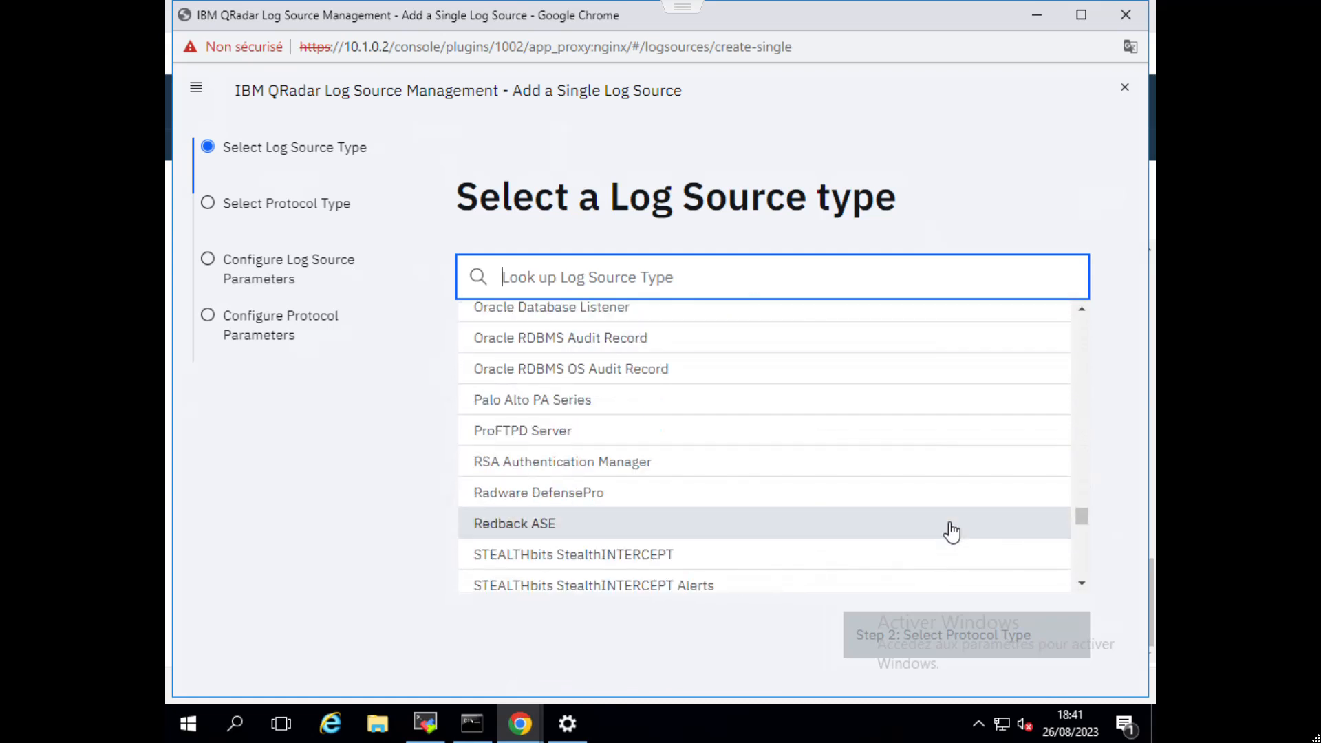
scroll(969, 530, down, 4)
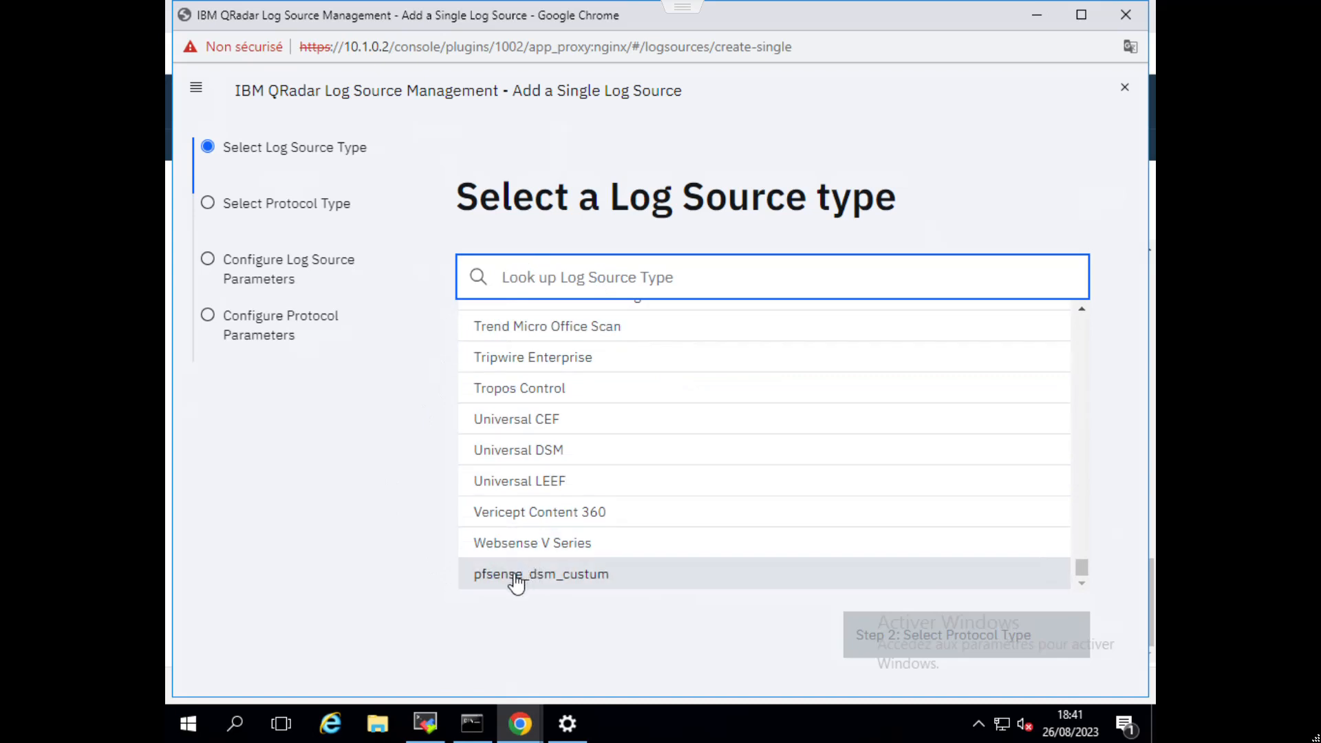
click(553, 581)
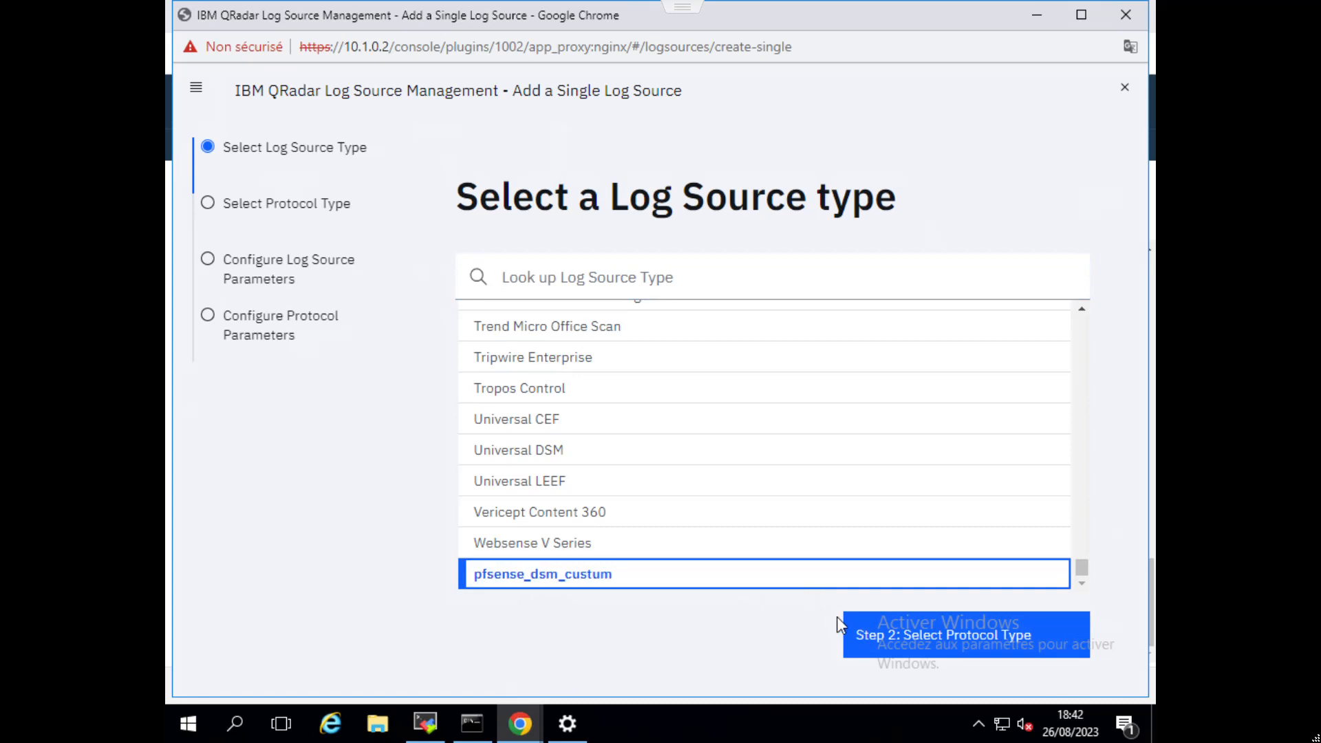
click(860, 631)
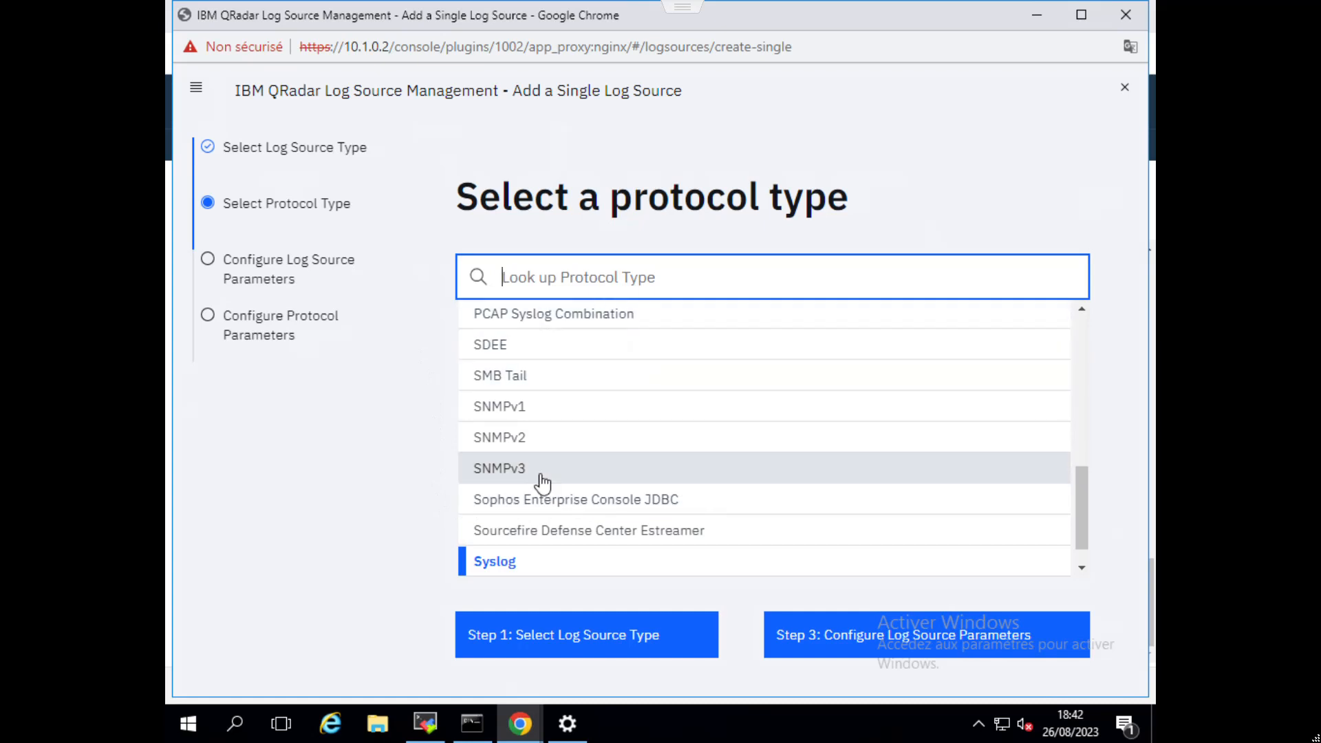
click(808, 640)
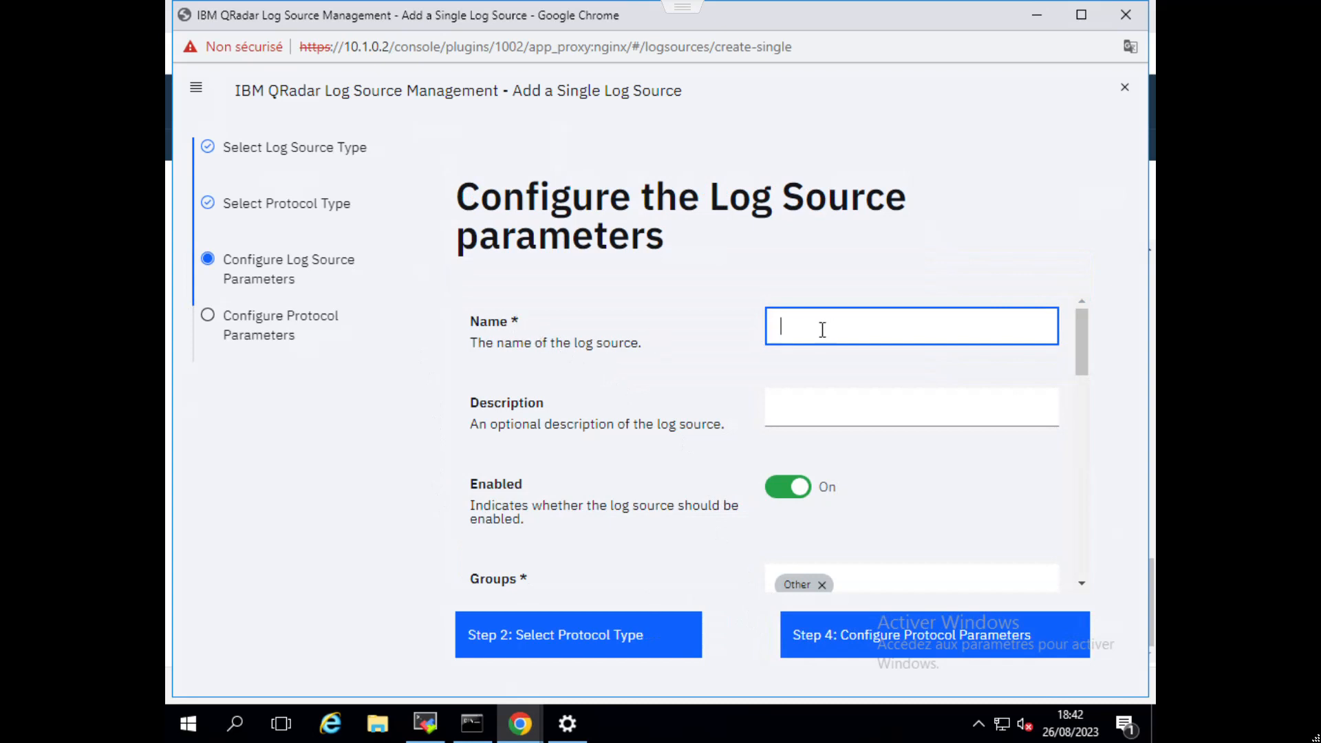
Name the log source 10.1.0.0@pfsense.
text(10.0)
text(.0)
text(1.0)
text(.0@)
text(pfsense)
Enter "Log source for logs traffic pfsense" as the log source's description.
click(839, 417)
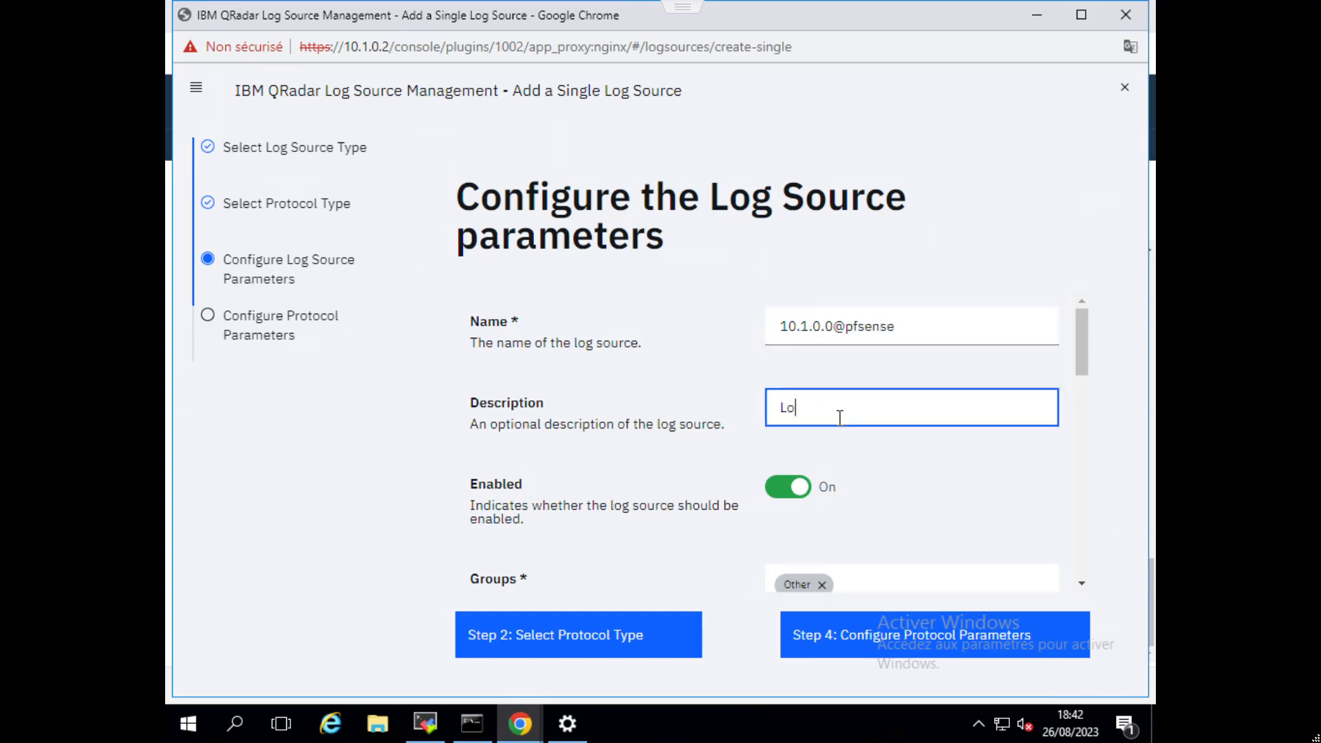
text(Log source fo)
key(BackSpace)
key(BackSpace)
key(BackSpace)
text(log)
key(BackSpace)
key(BackSpace)
key(BackSpace)
text(r lo)
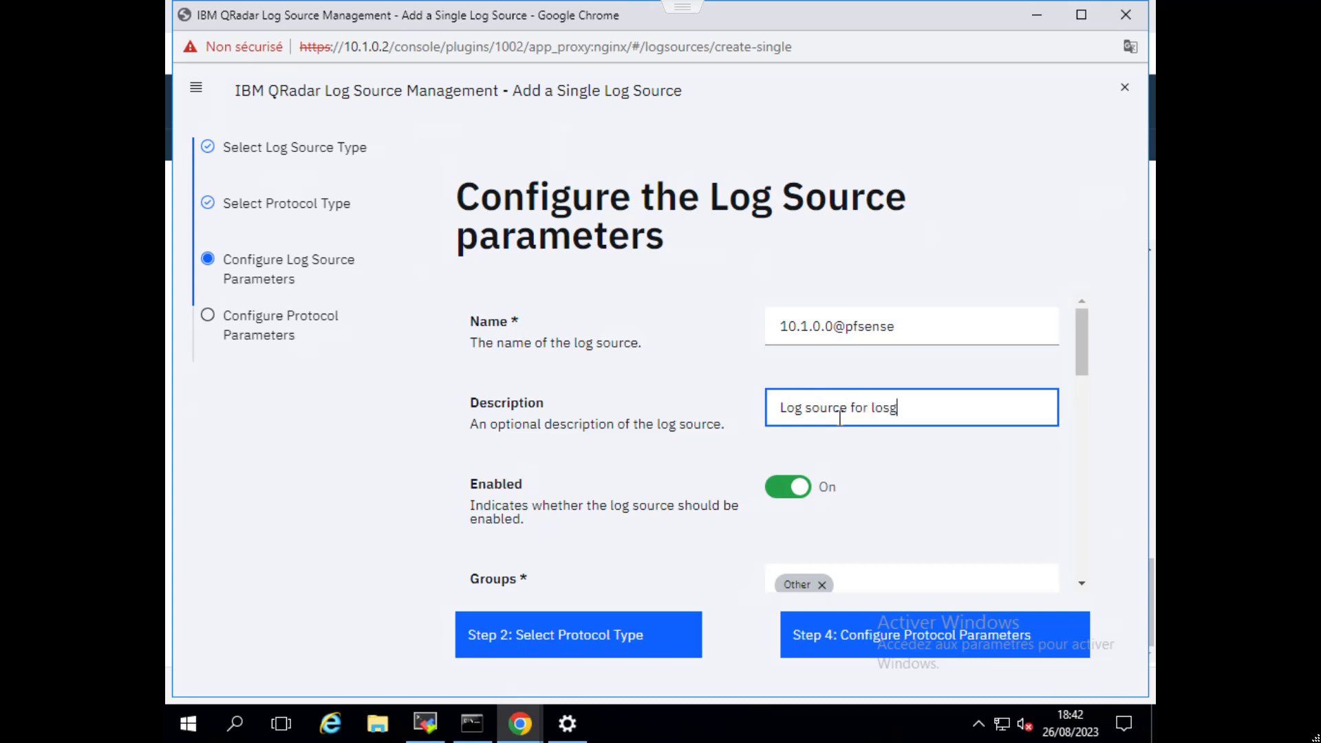
text(gs traffic pfsense)
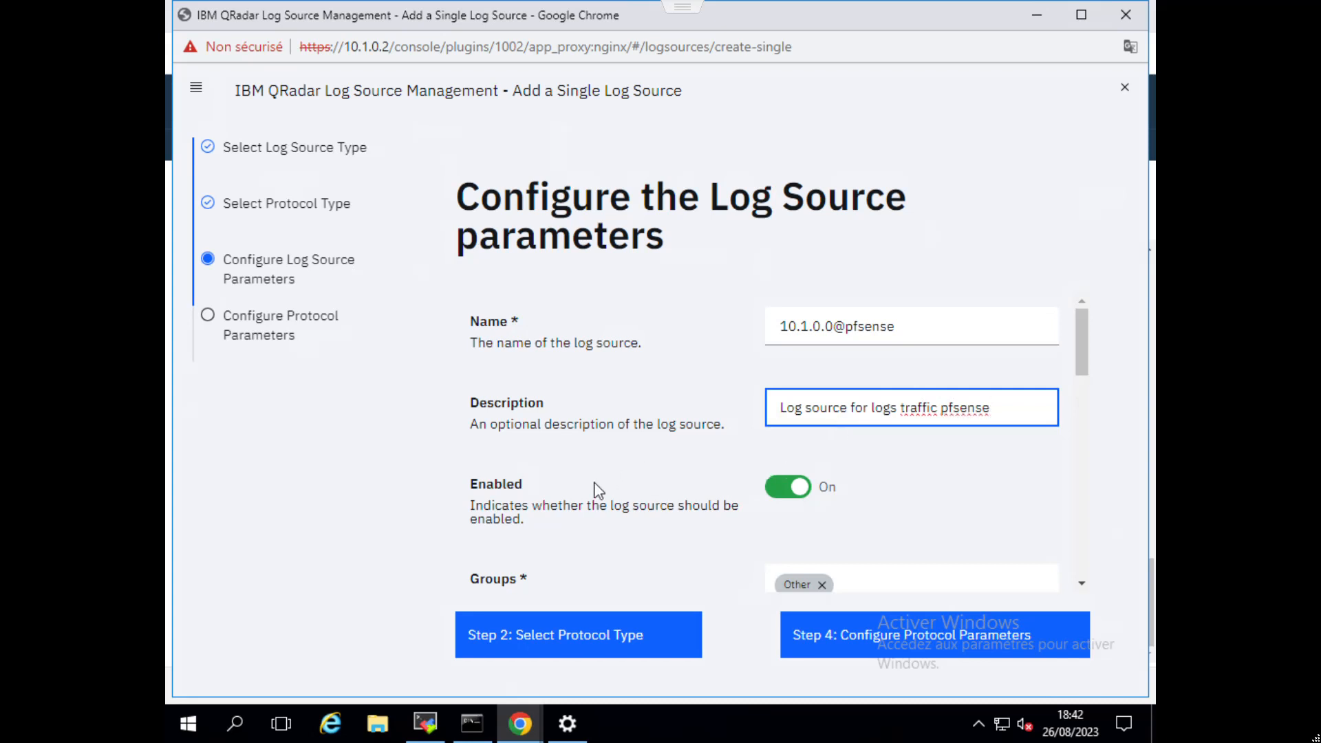
Review the remaining log source parameters, keep their defaults, and continue to the protocol parameters.
scroll(593, 488, down, 3)
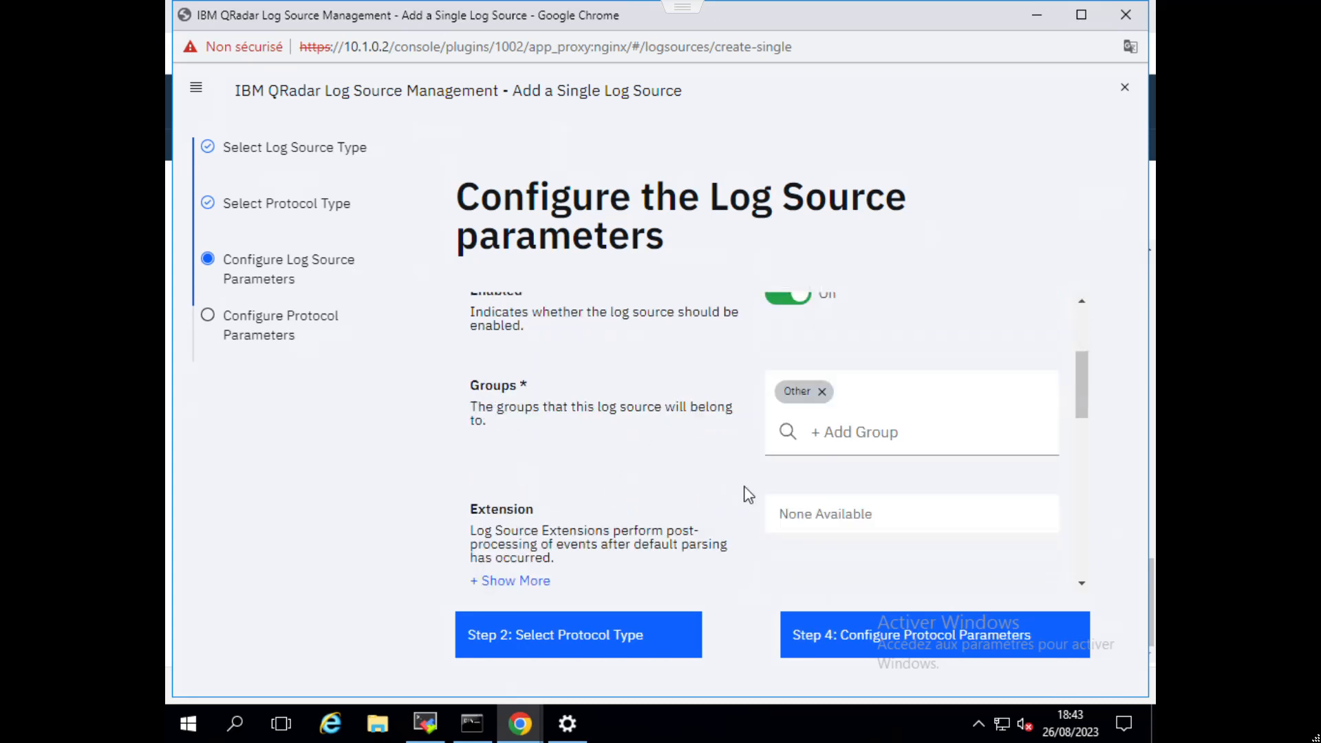
scroll(719, 461, down, 1)
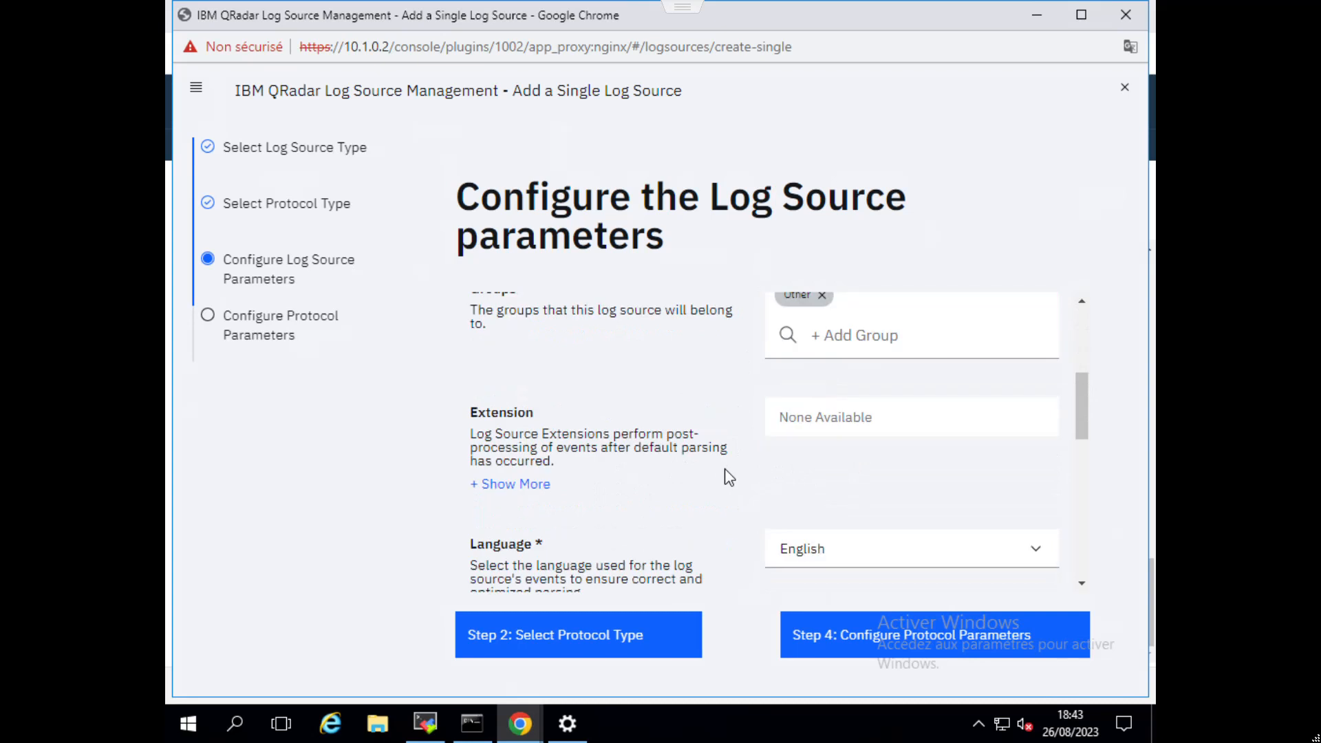
scroll(686, 501, down, 2)
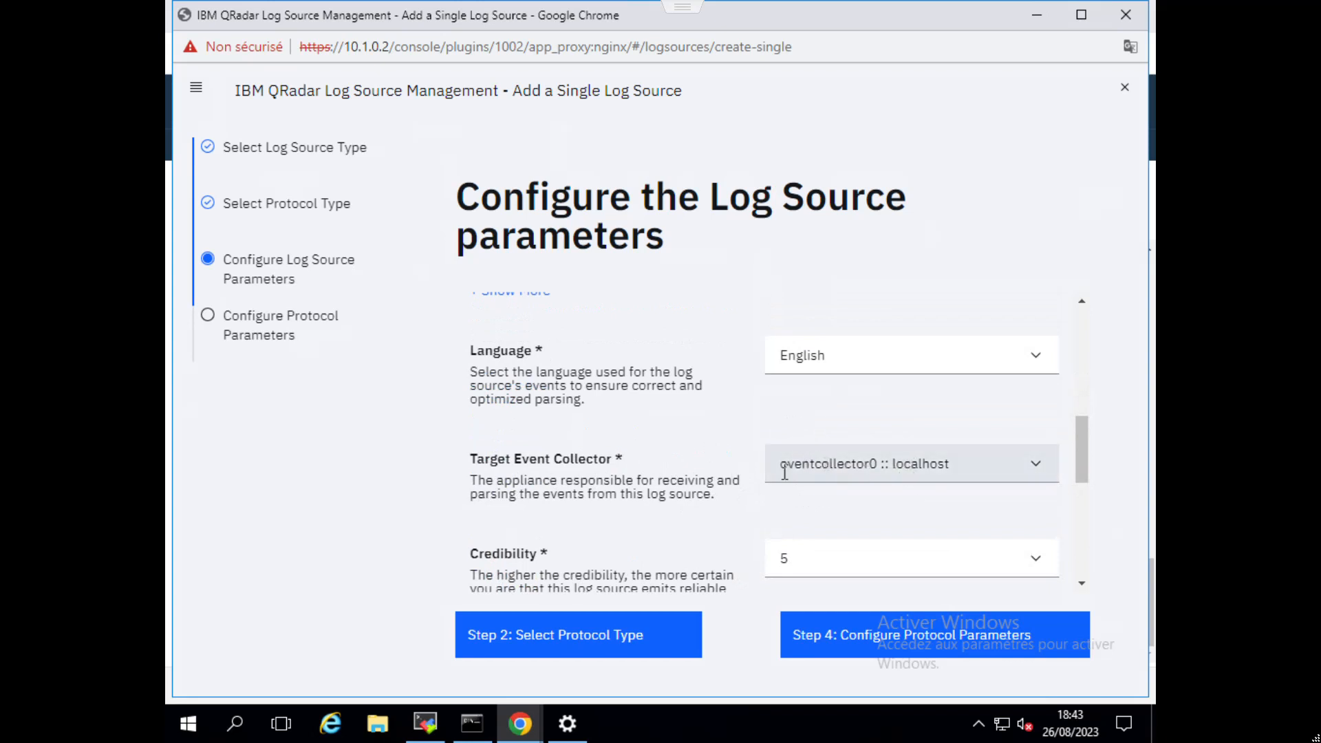
scroll(673, 519, down, 5)
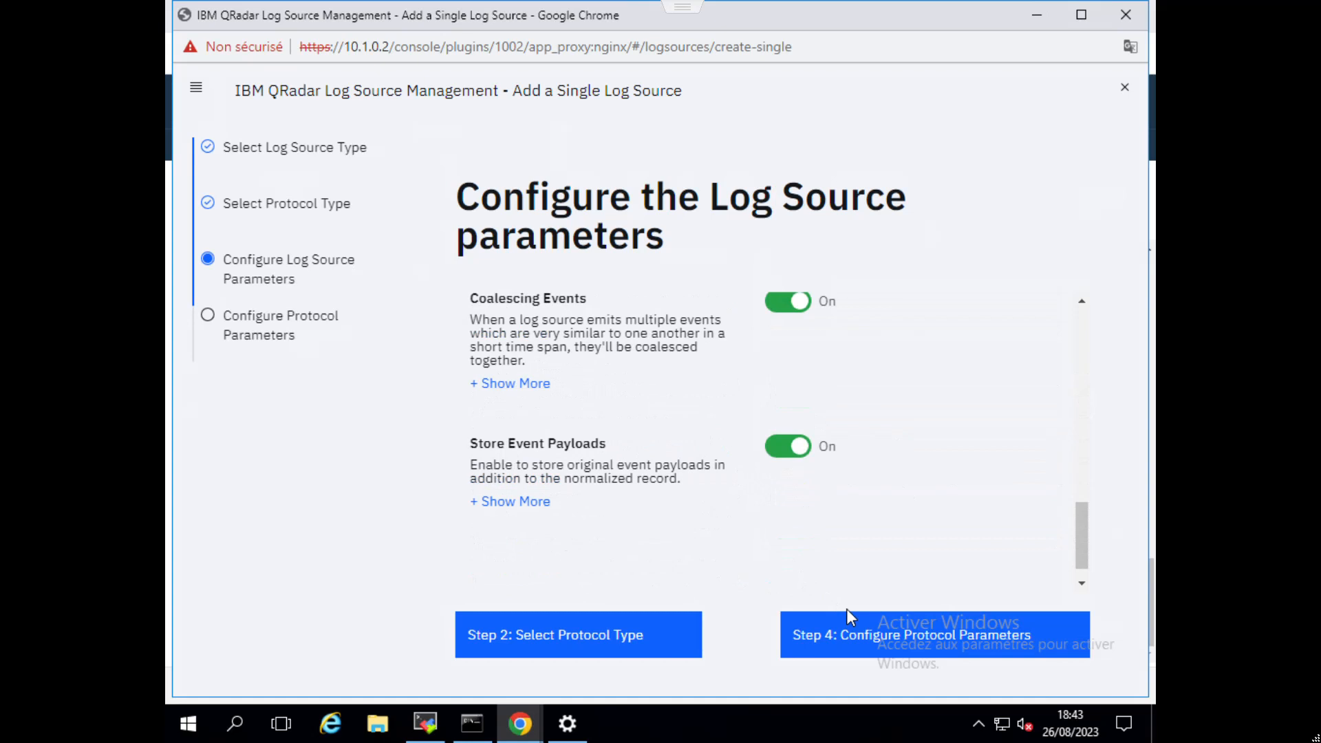
scroll(798, 485, up, 5)
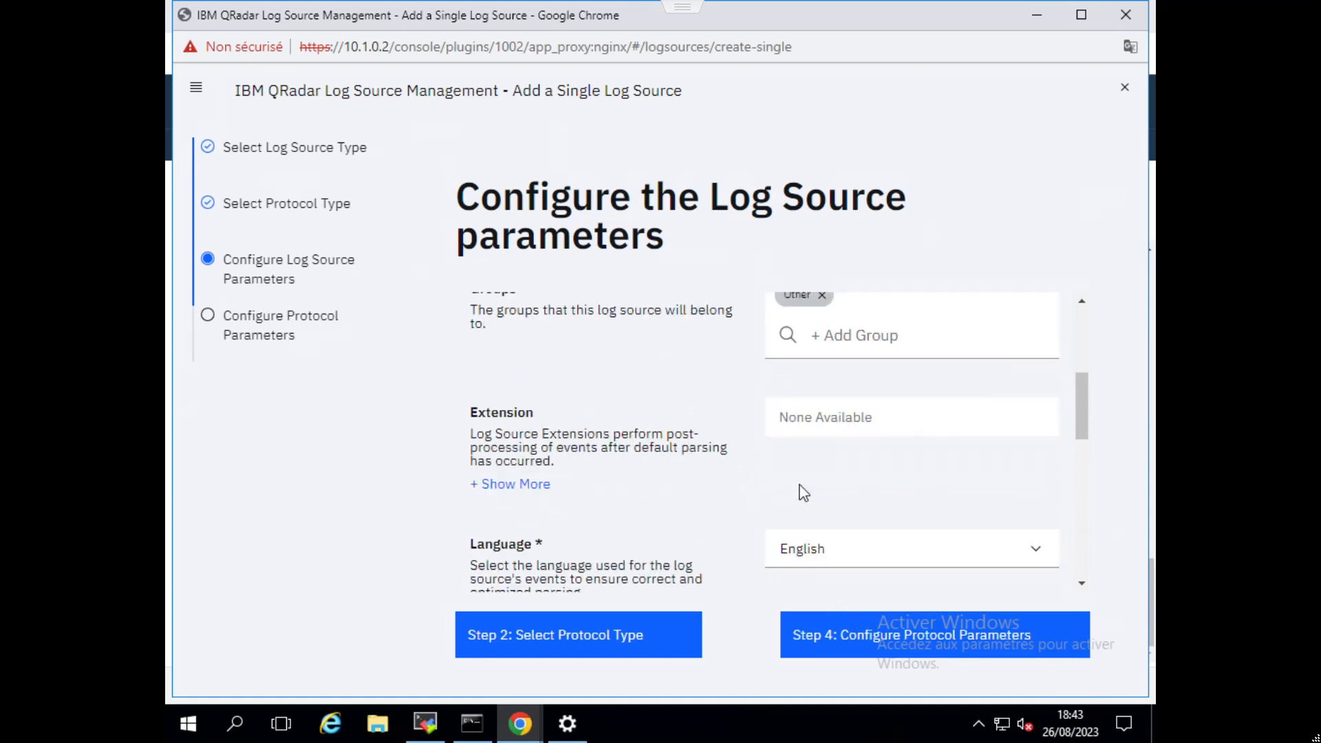
scroll(804, 493, up, 4)
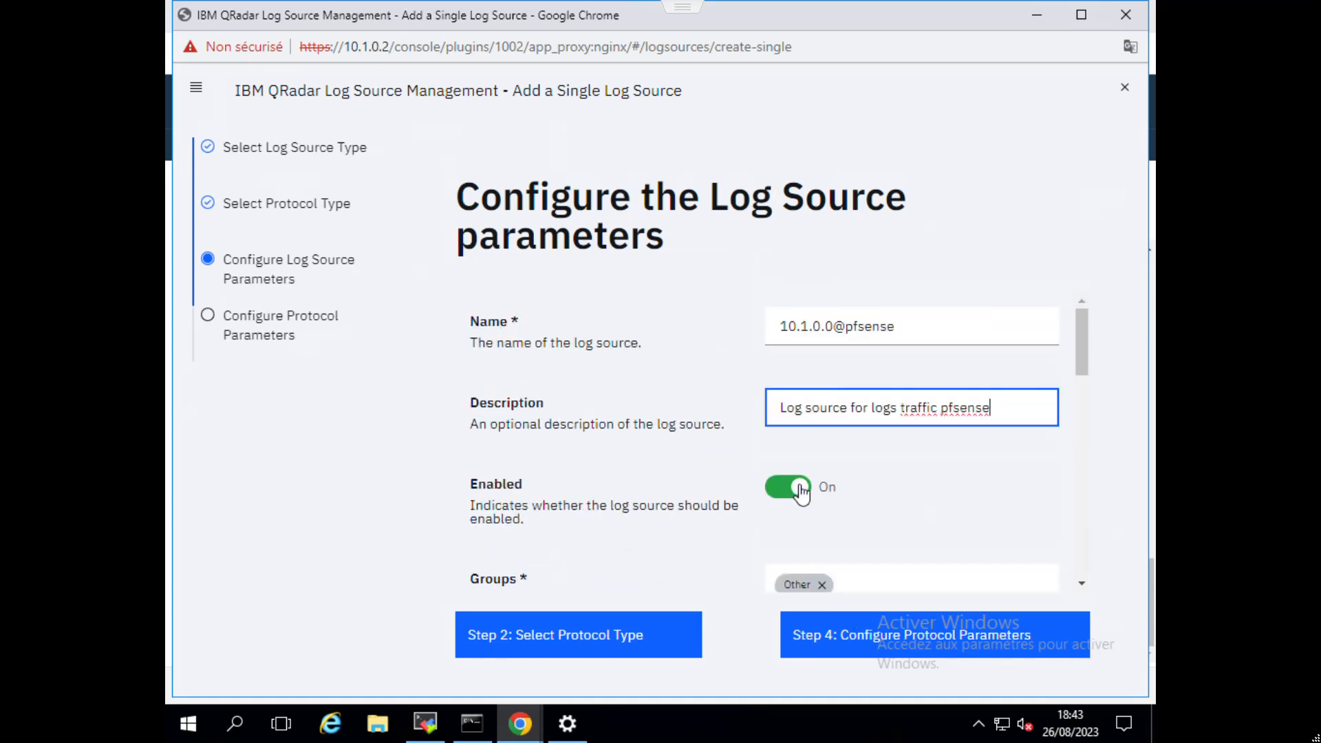
scroll(802, 490, down, 4)
click(894, 624)
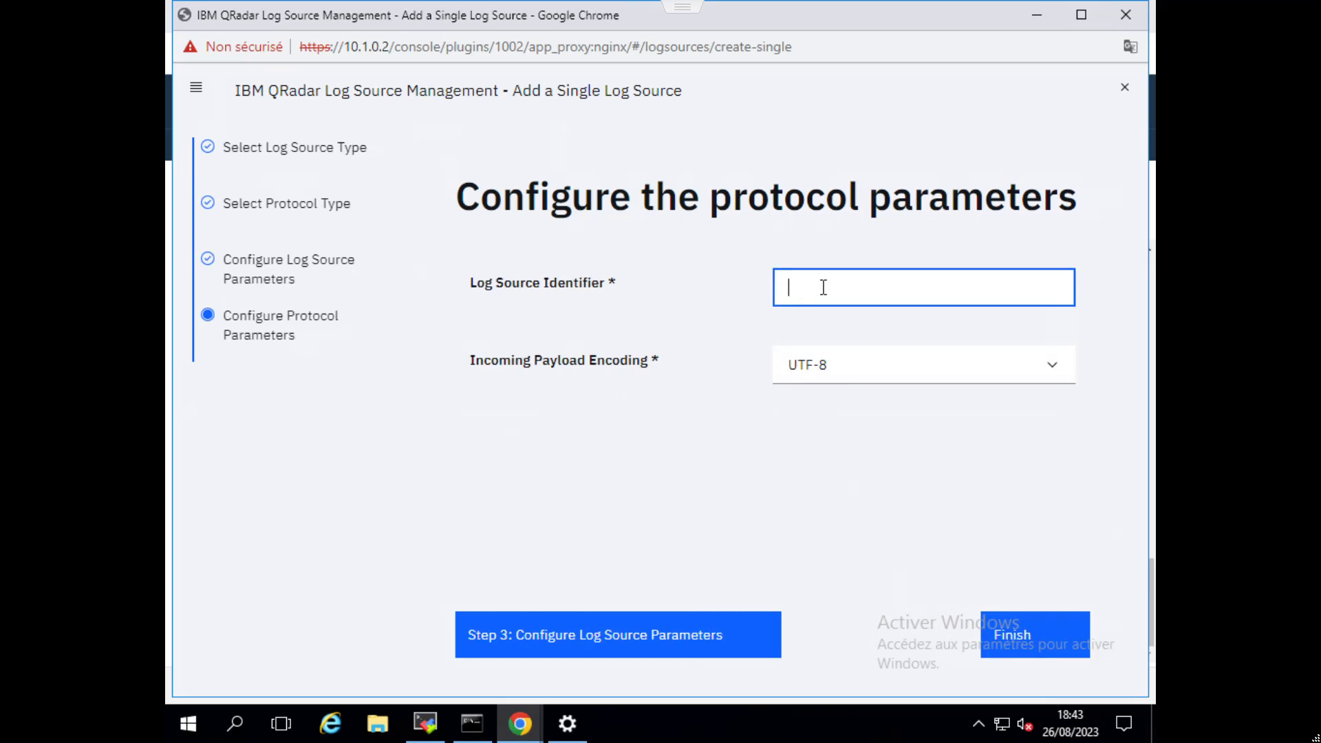
Set the Log Source Identifier to 10.1.0.3, keep the UTF-8 payload encoding, and finish creating the log source.
text(10.1.0)
text(.3)
click(1017, 629)
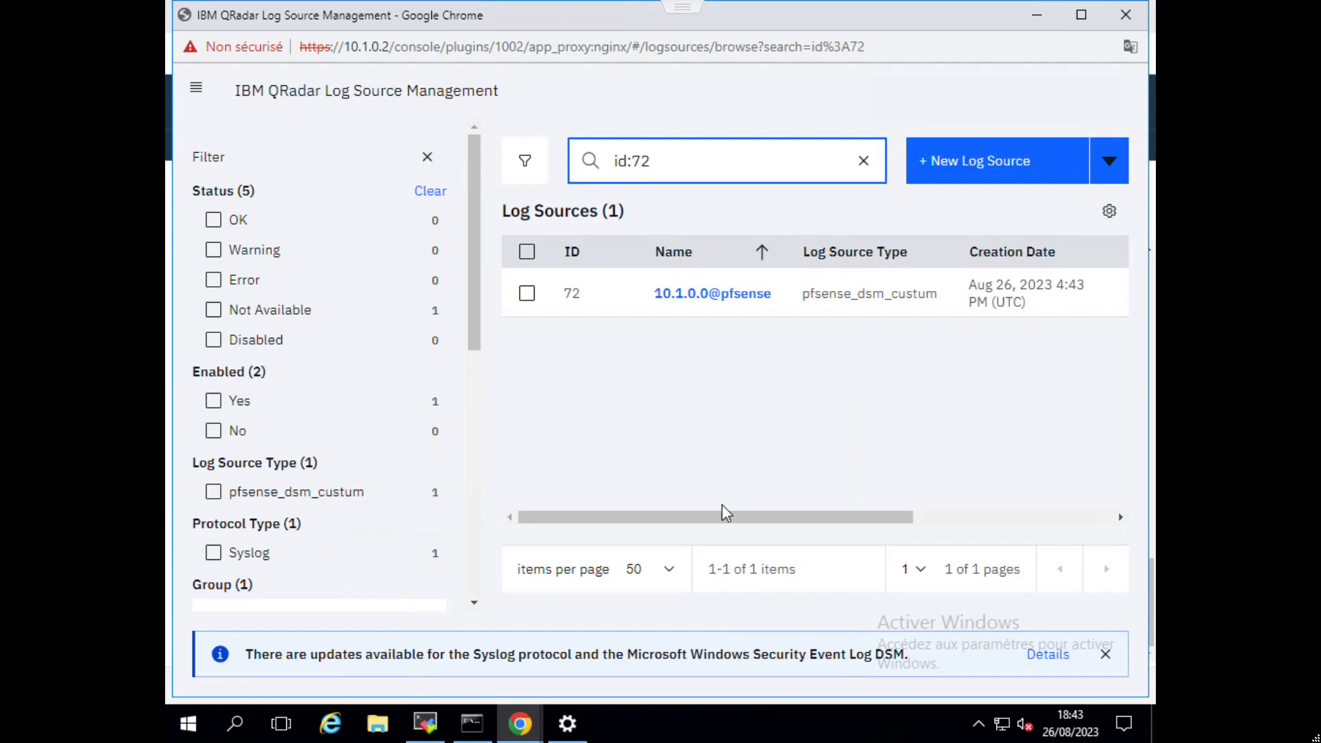
drag(722, 515, 673, 500)
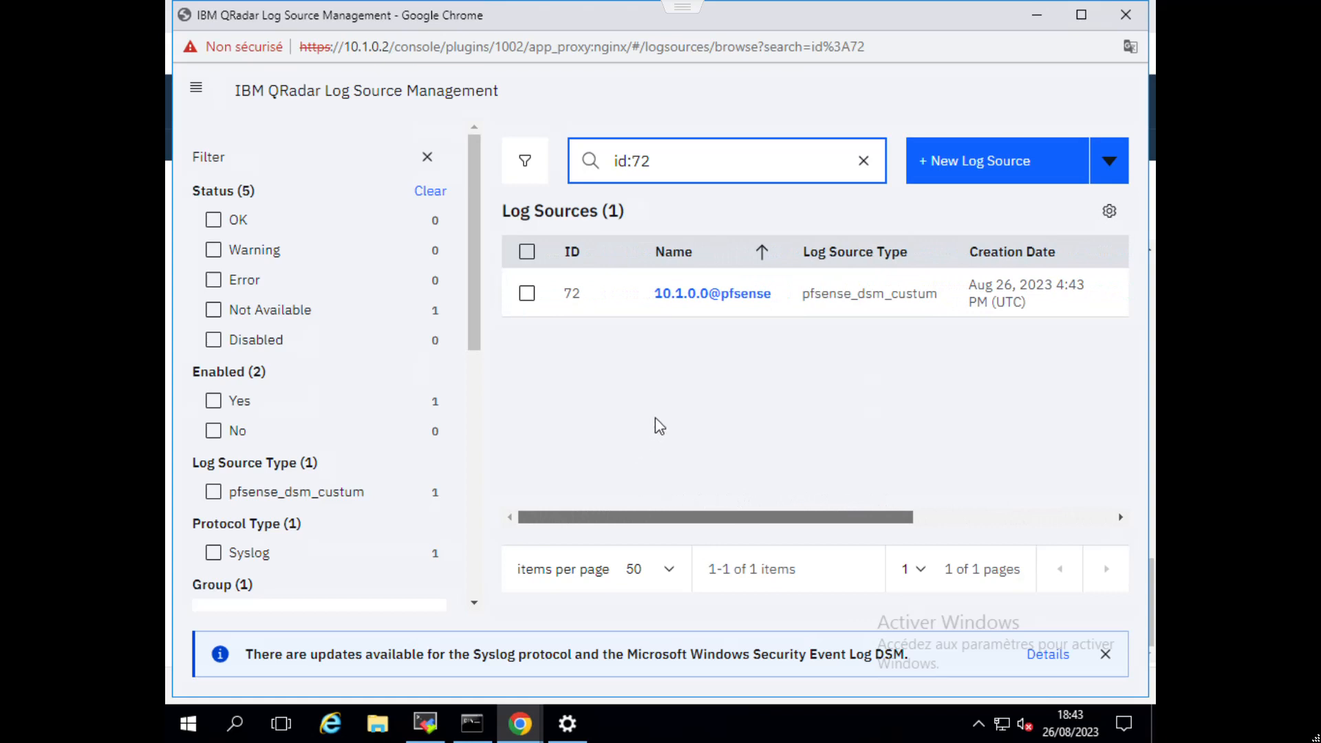
Switch to the QRadar Admin Console window and deploy the pending changes.
click(518, 734)
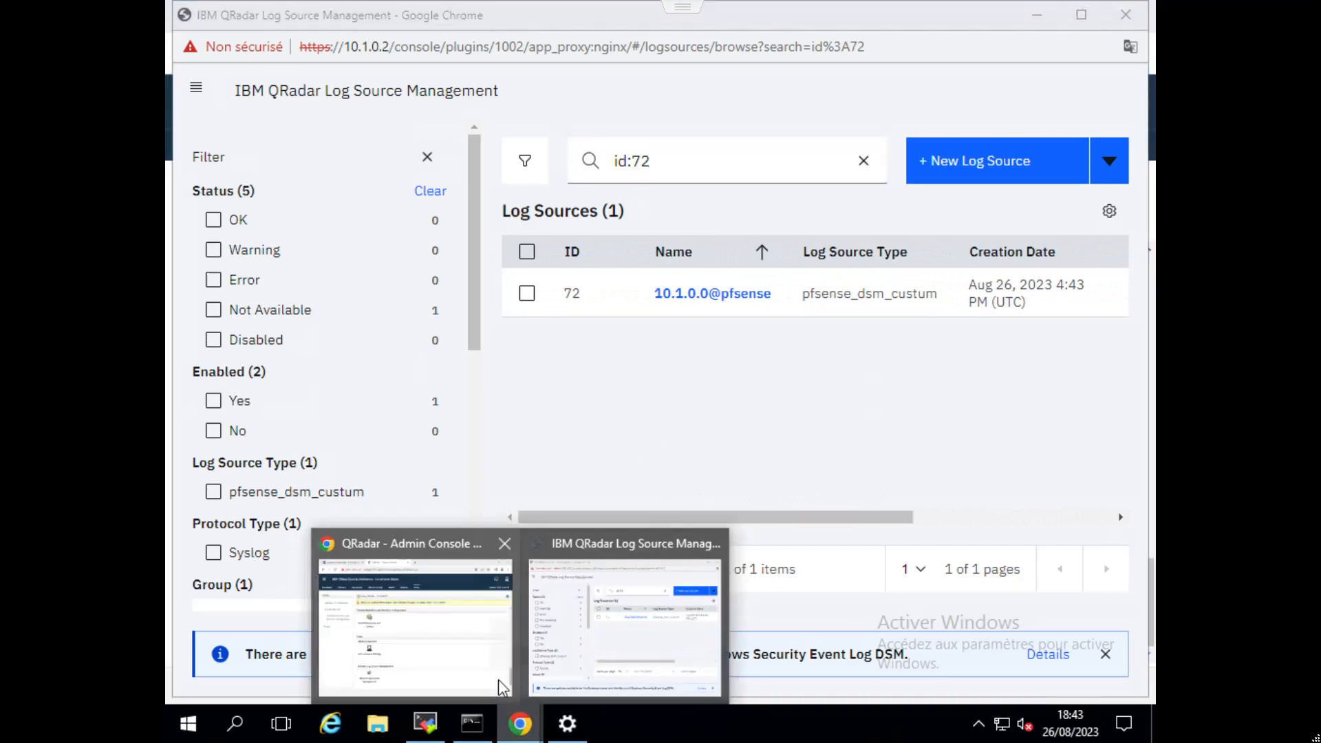
click(498, 679)
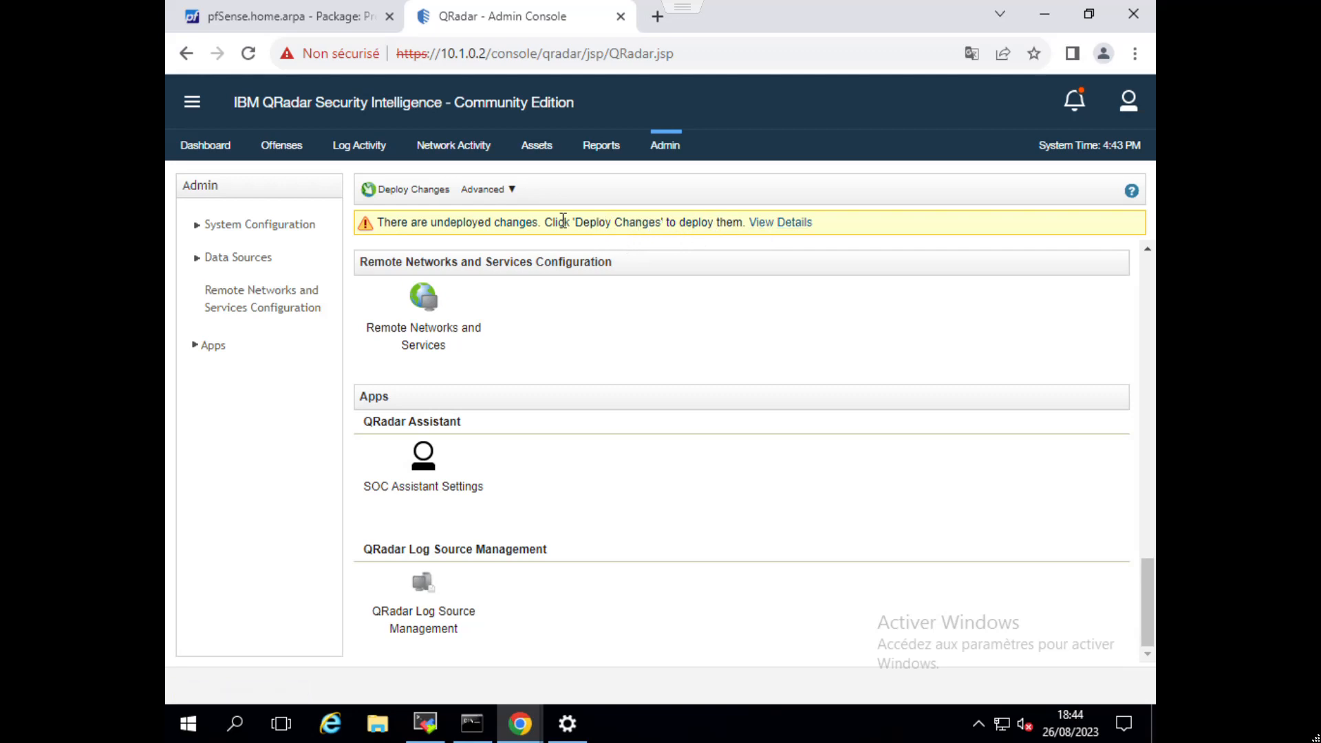
click(411, 192)
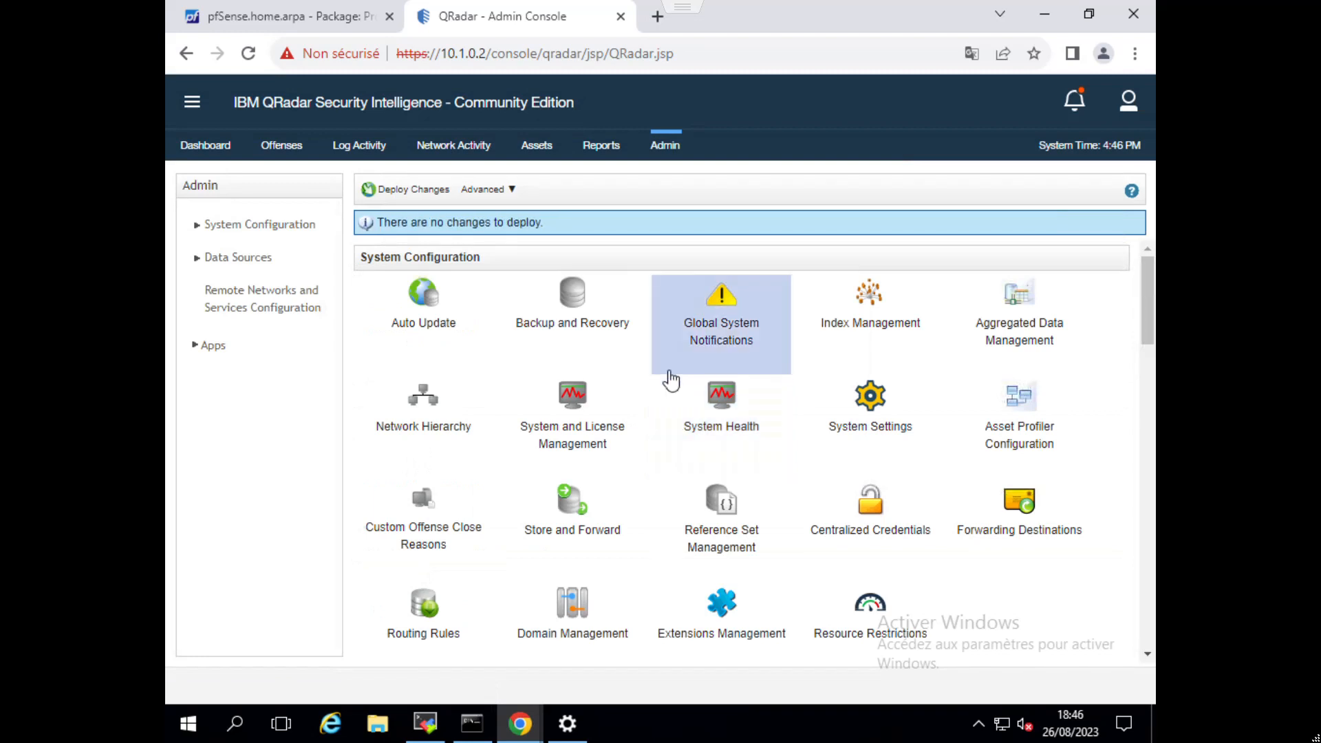
Return to Log Activity and reset it to the unfiltered real-time event view.
click(357, 154)
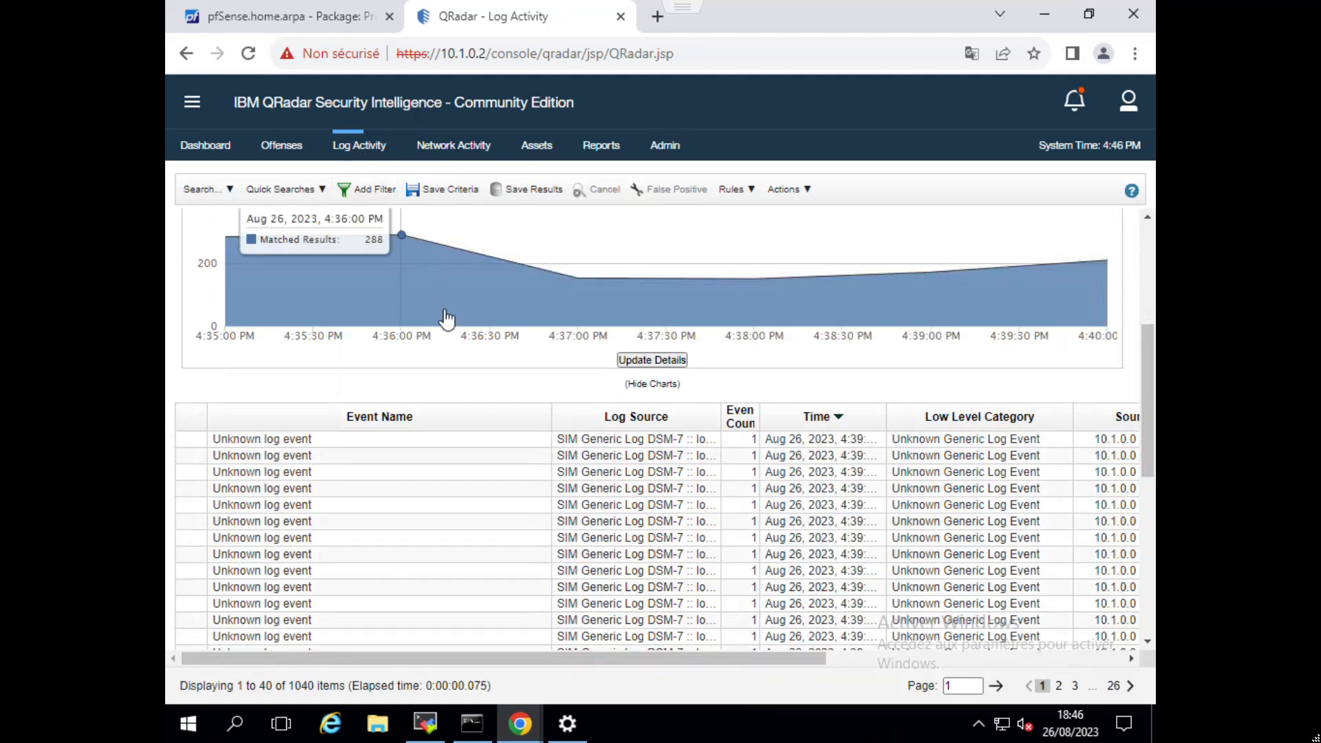
scroll(637, 458, up, 4)
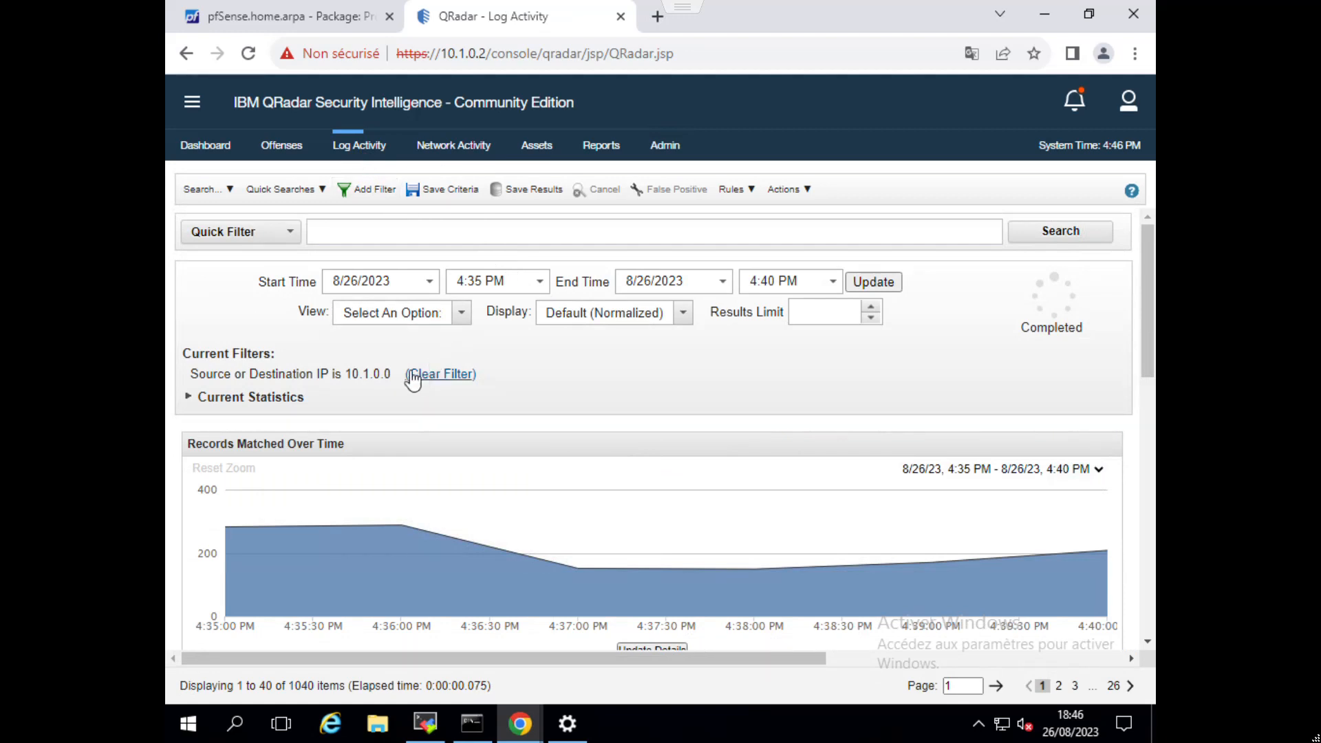
click(368, 162)
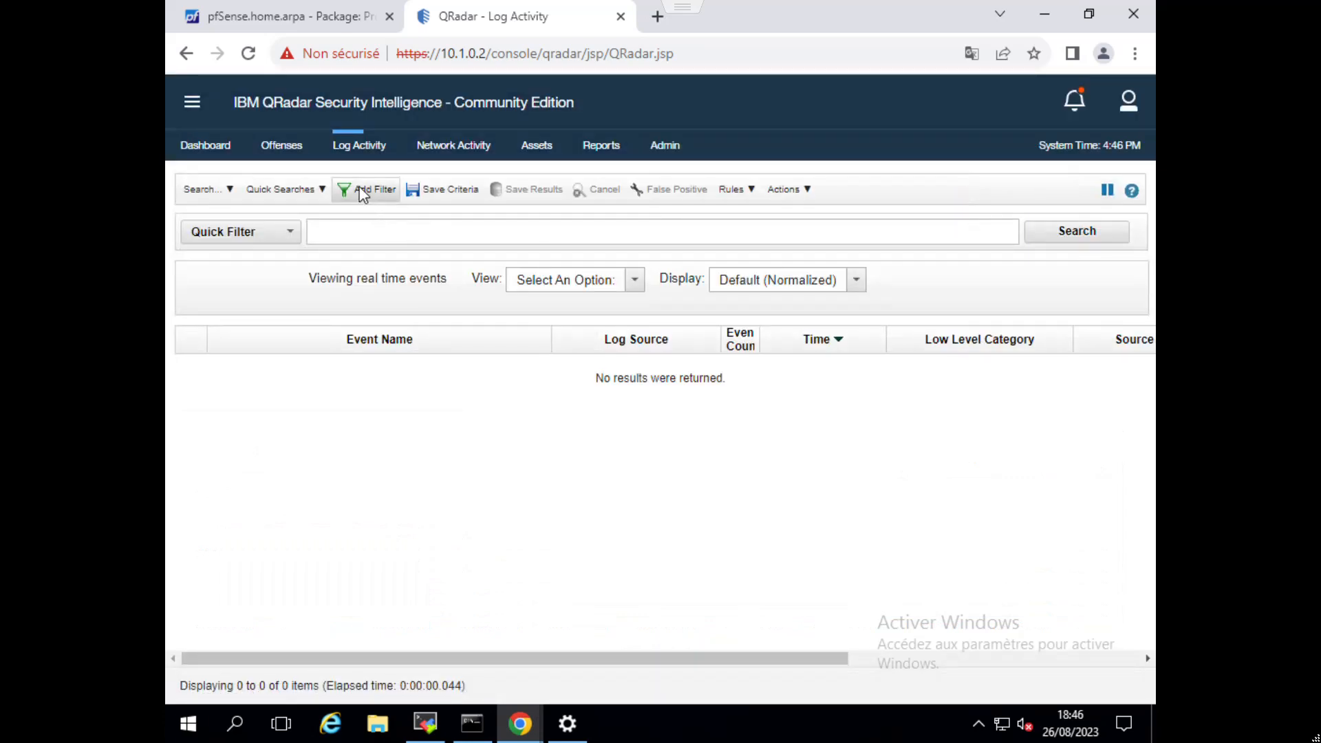
Filter the log activity to events whose Log Source [Indexed] equals 10.1.0.0@pfsense.
click(356, 190)
drag(429, 439, 319, 439)
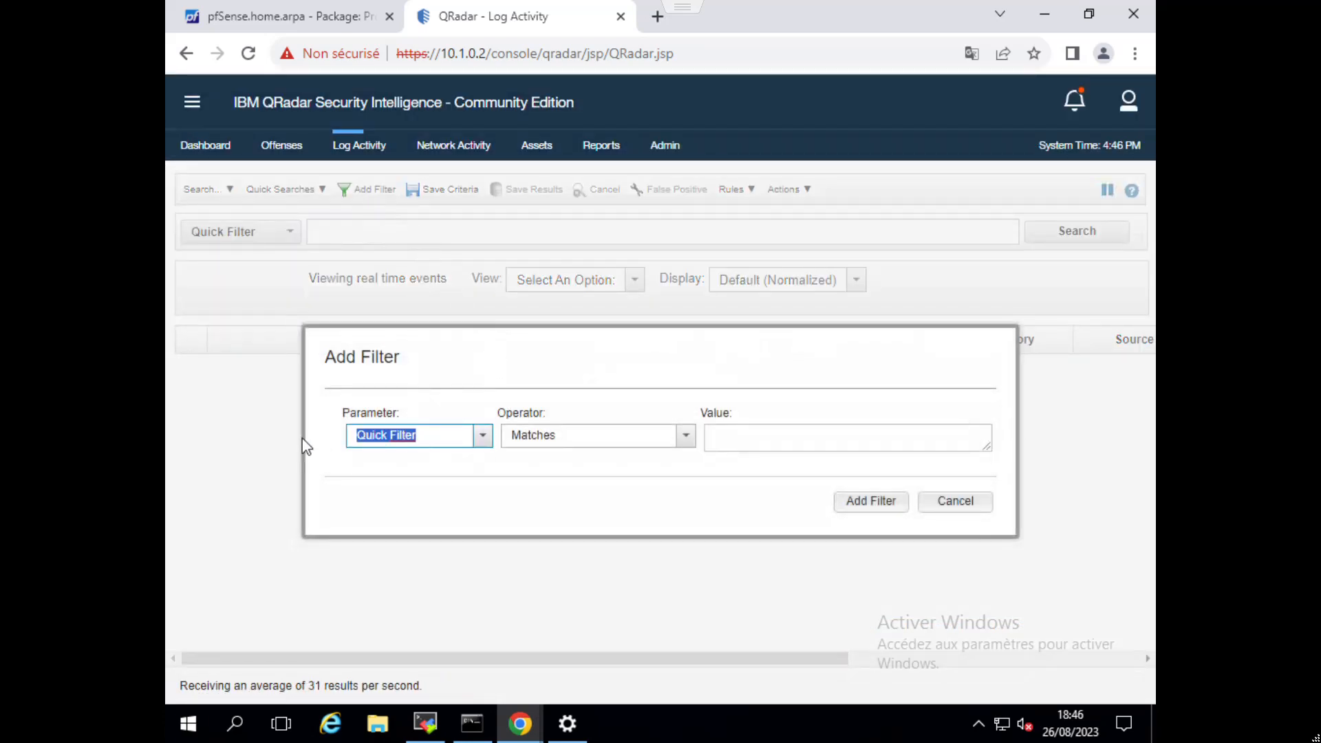
text(log)
text( so)
key(BackSpace)
text(our)
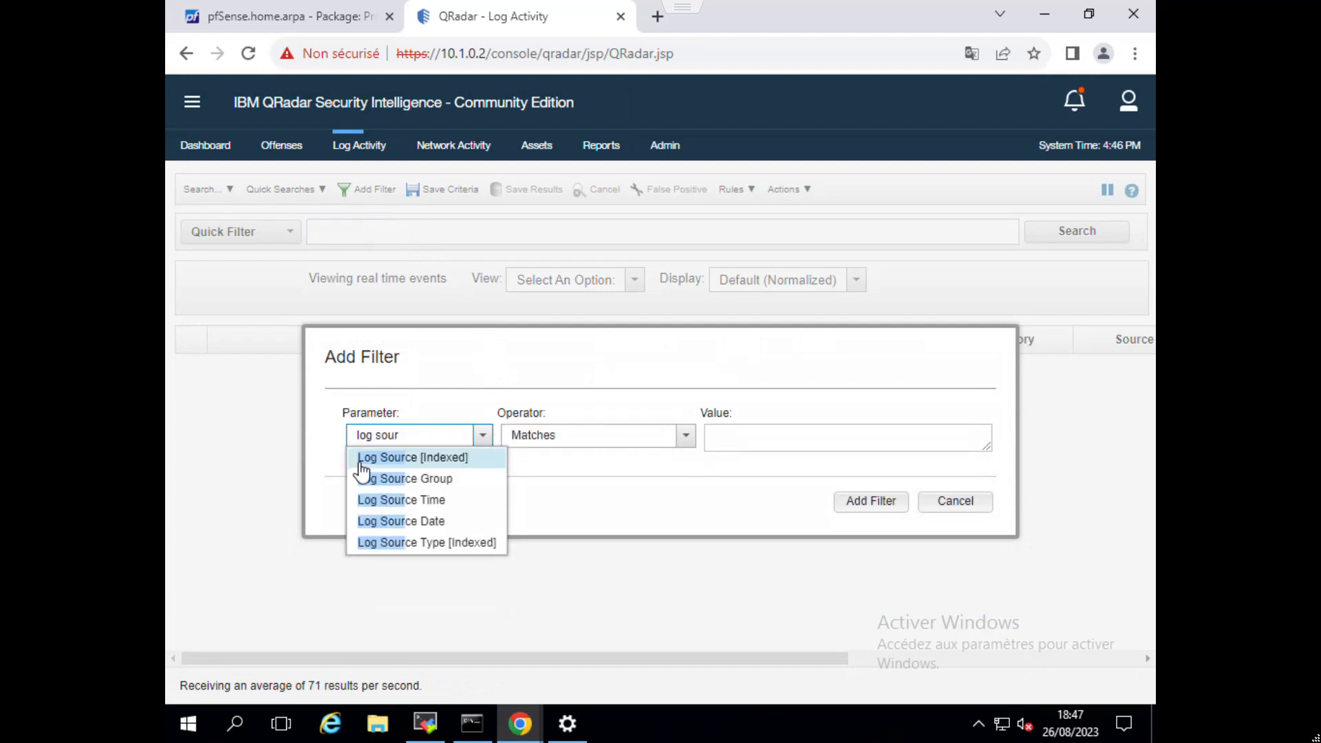
click(372, 457)
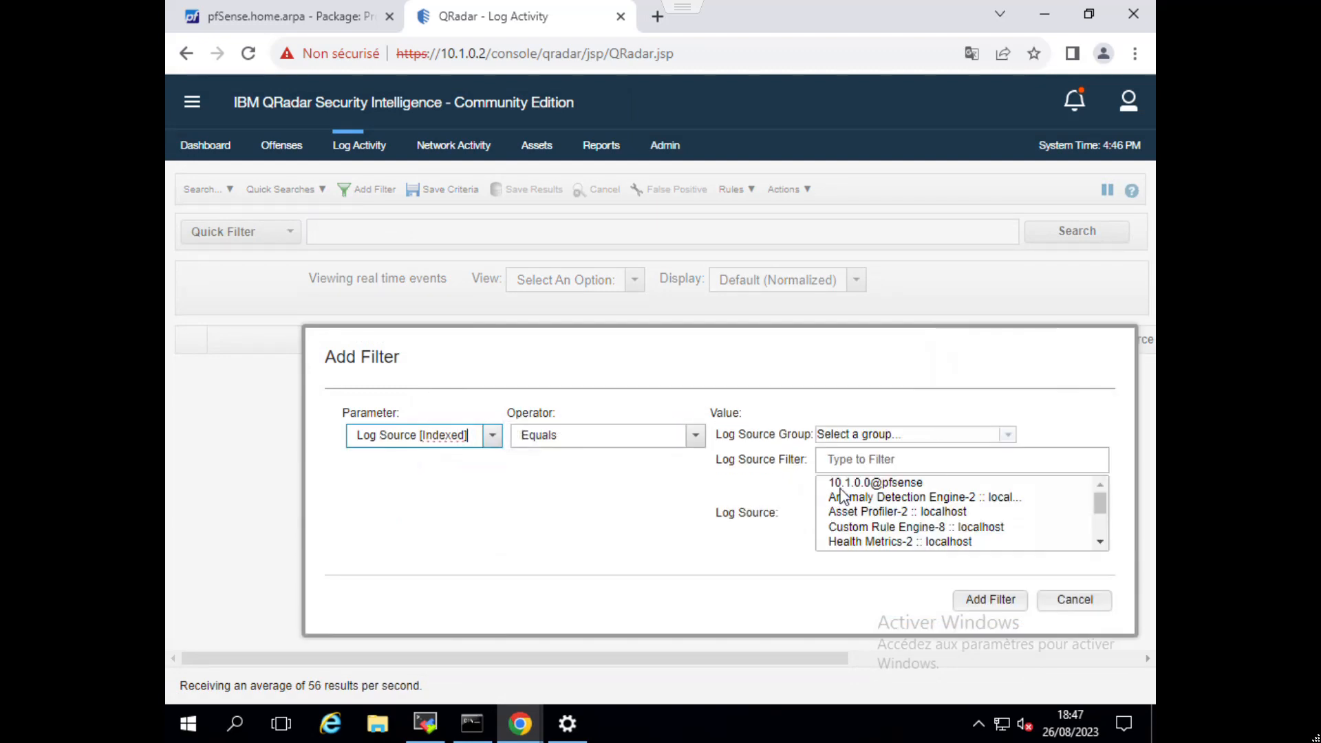
click(890, 482)
click(970, 600)
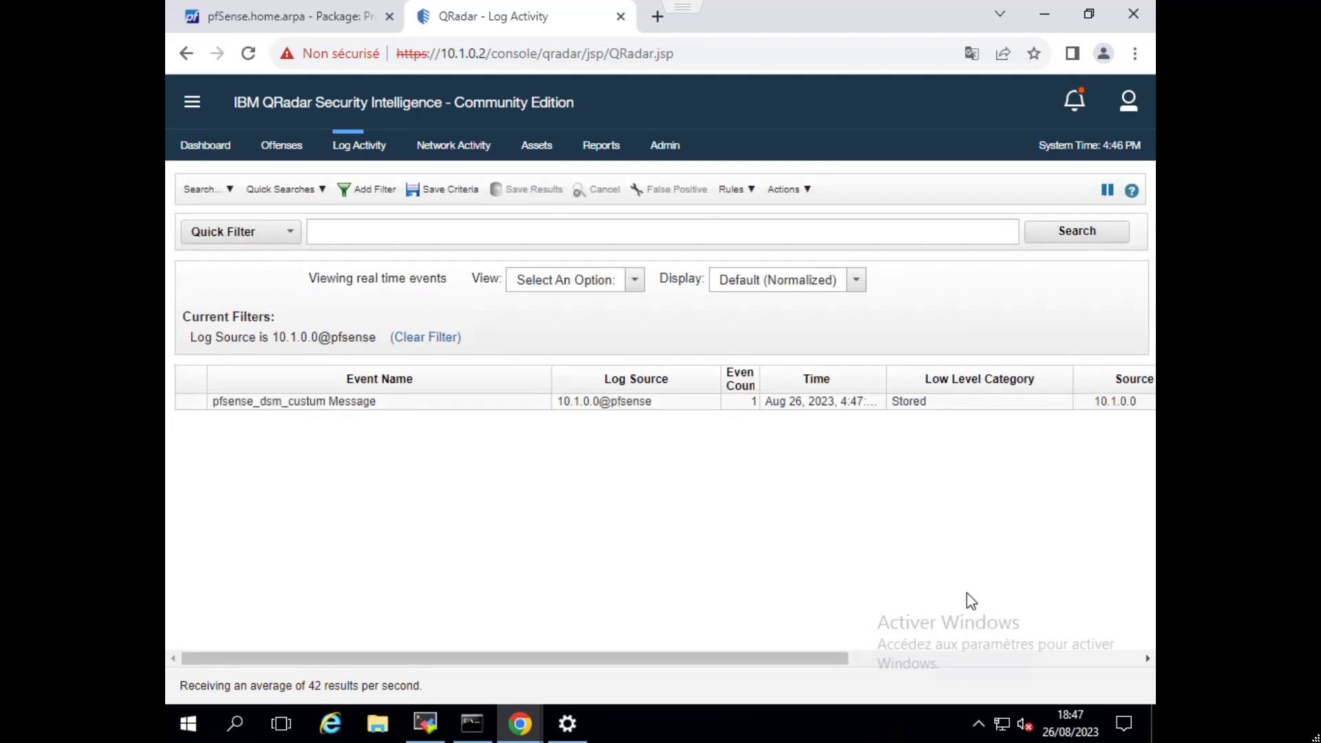
Show the filtered events from the Last 5 Minutes and review the chart and event list.
click(634, 280)
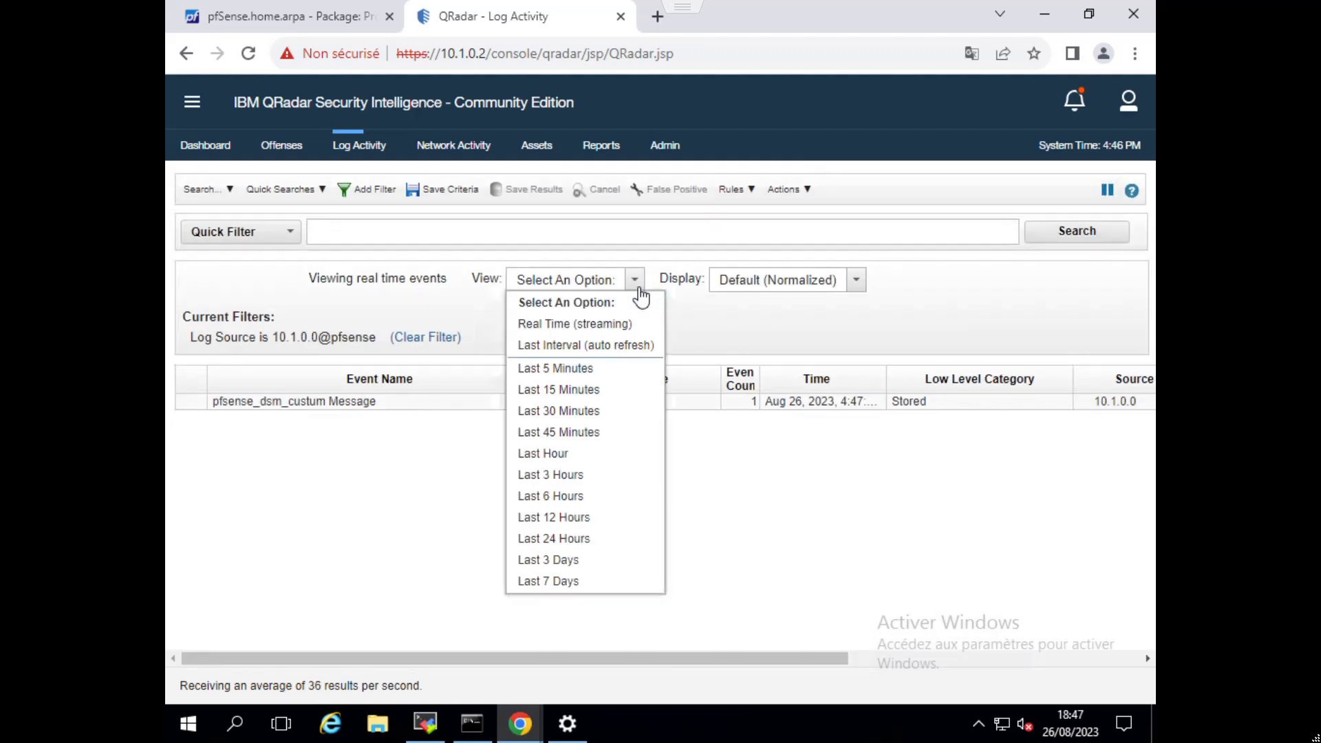
click(580, 368)
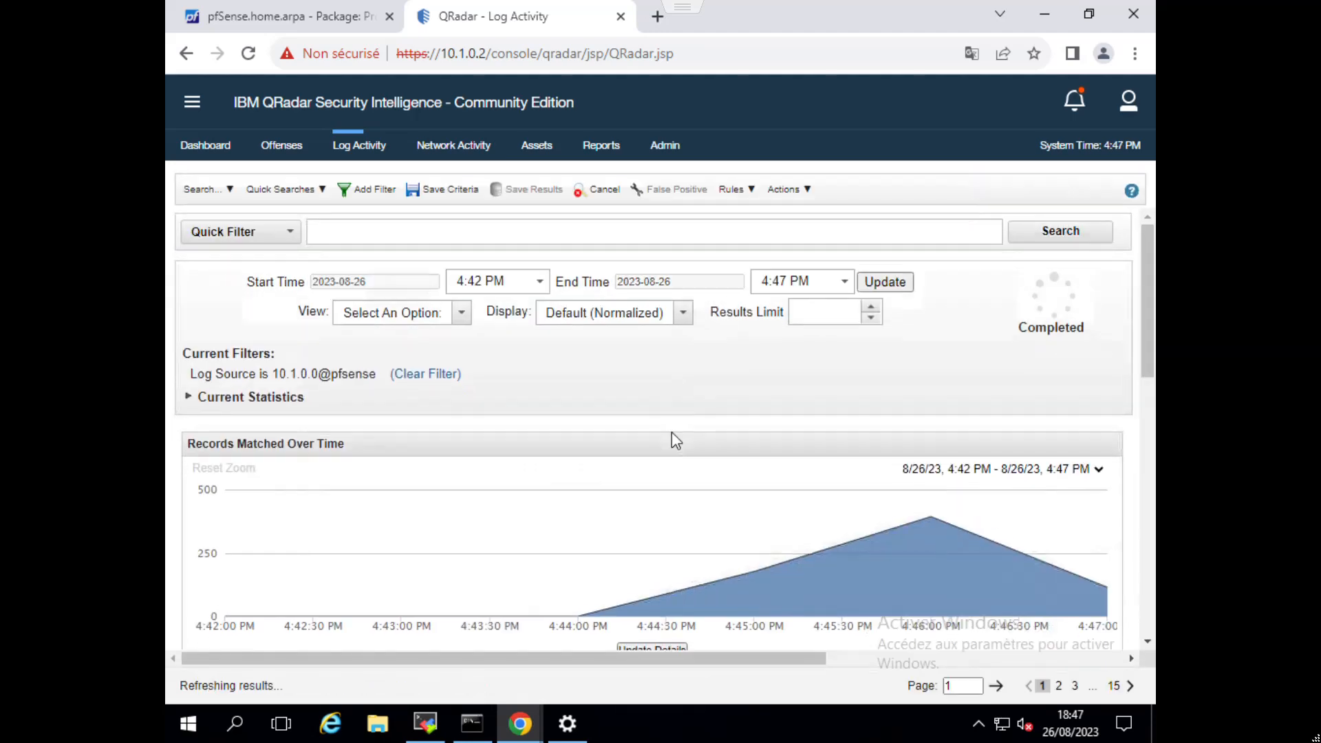
scroll(676, 440, down, 7)
scroll(676, 583, up, 1)
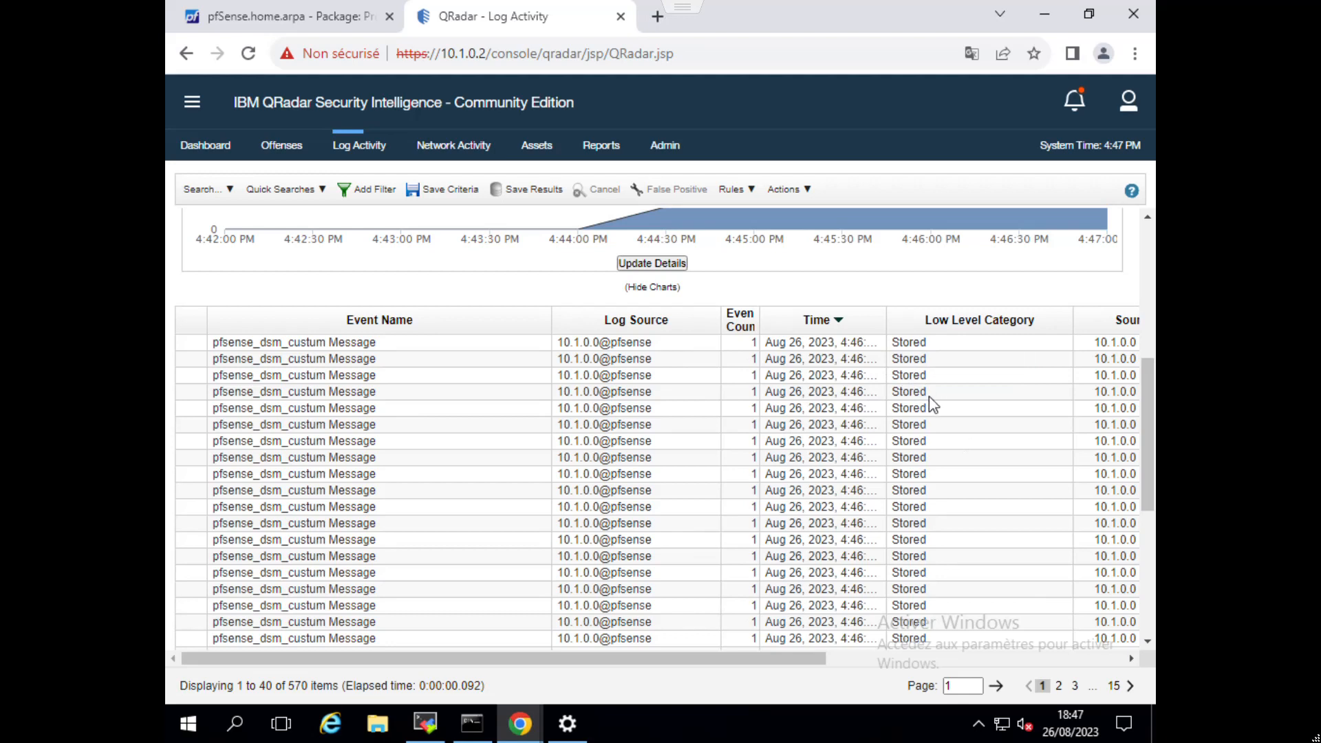
scroll(883, 418, up, 1)
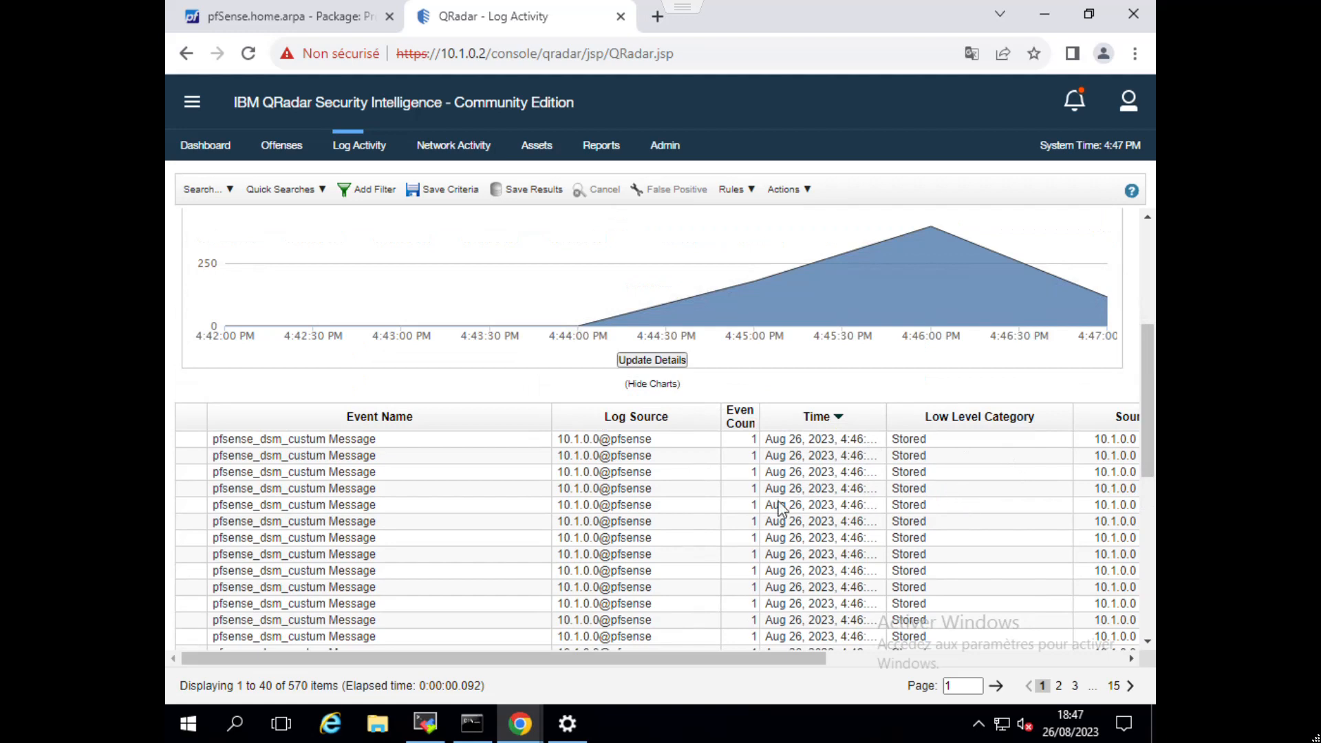
scroll(782, 485, down, 2)
scroll(735, 466, up, 1)
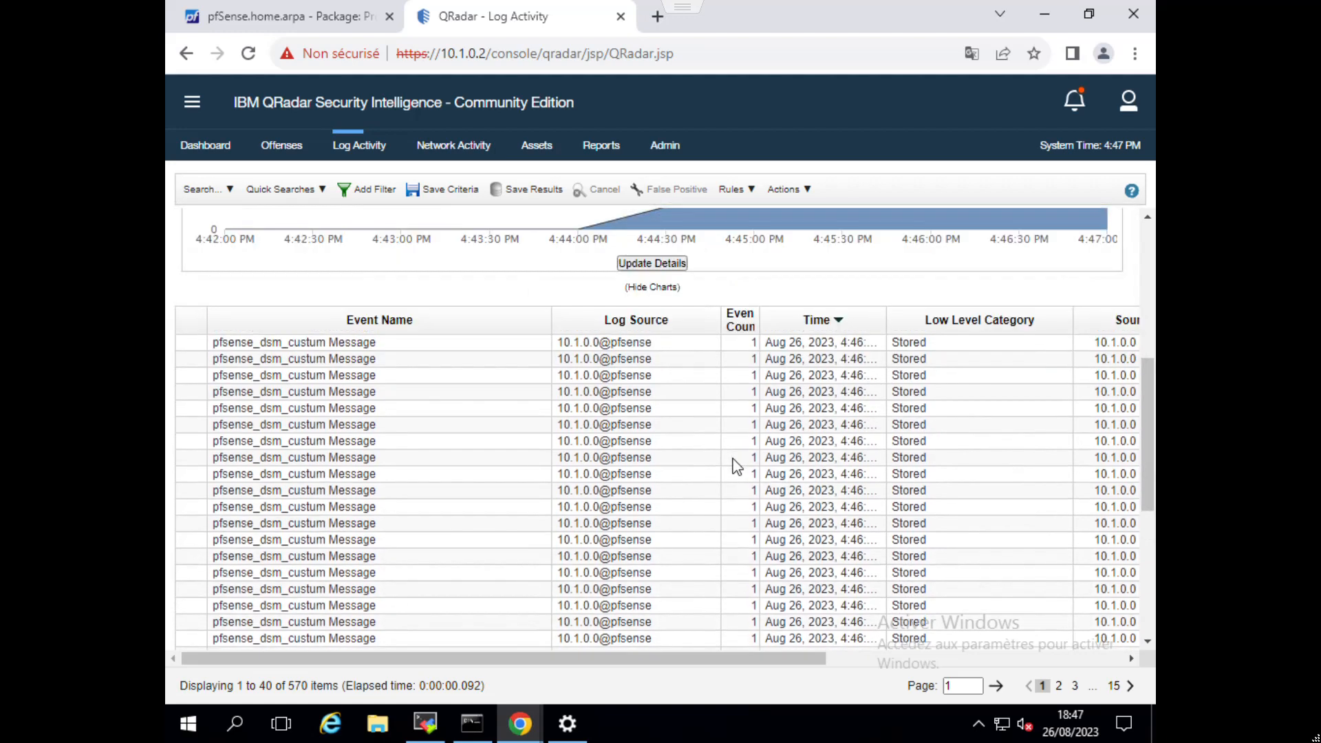
Select the first thirteen pfSense events, open them in the DSM Editor, and examine the Log Activity Preview columns.
drag(310, 342, 318, 544)
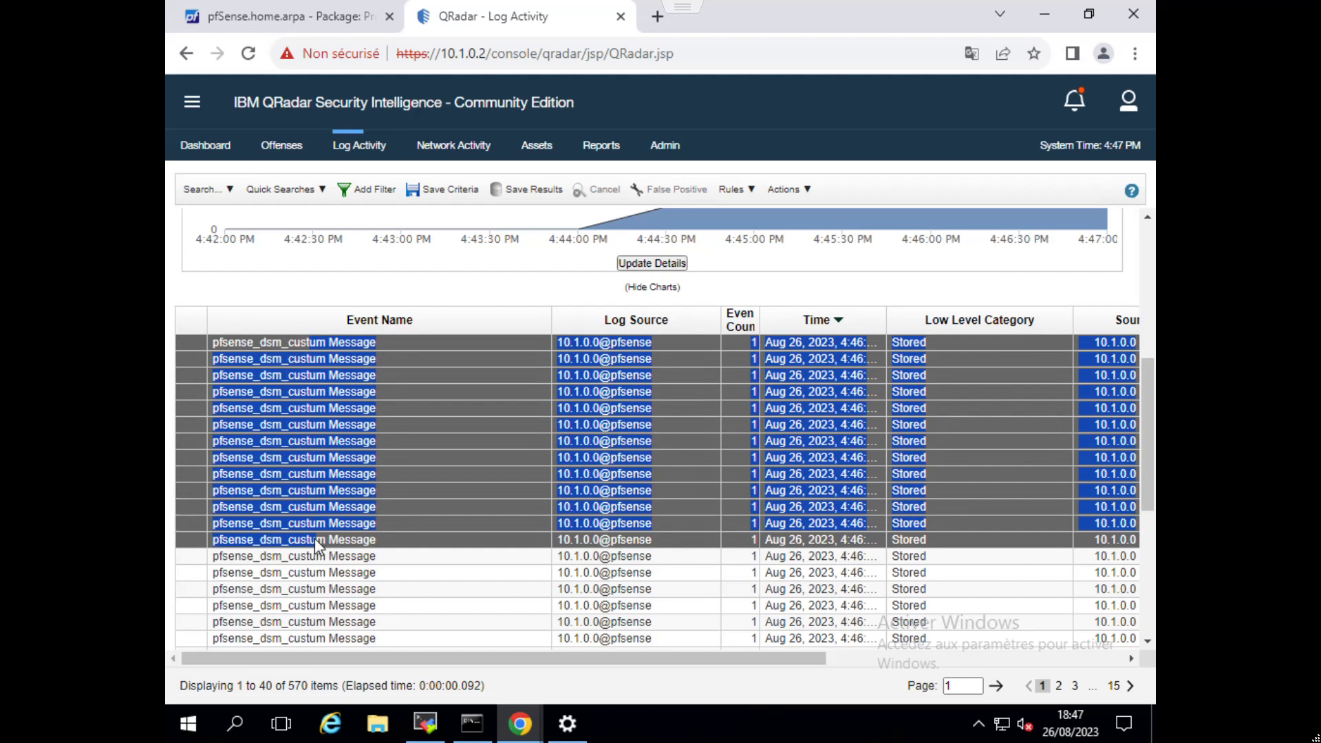
click(790, 192)
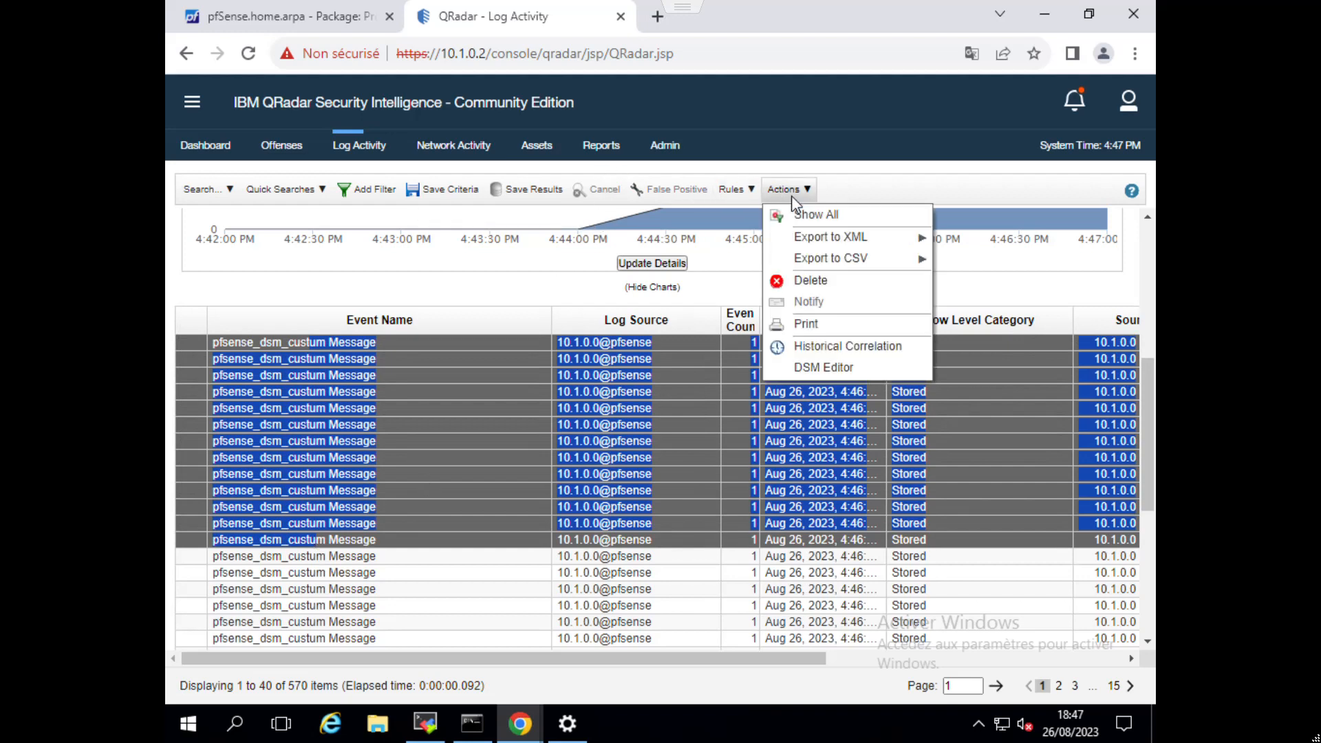
click(802, 368)
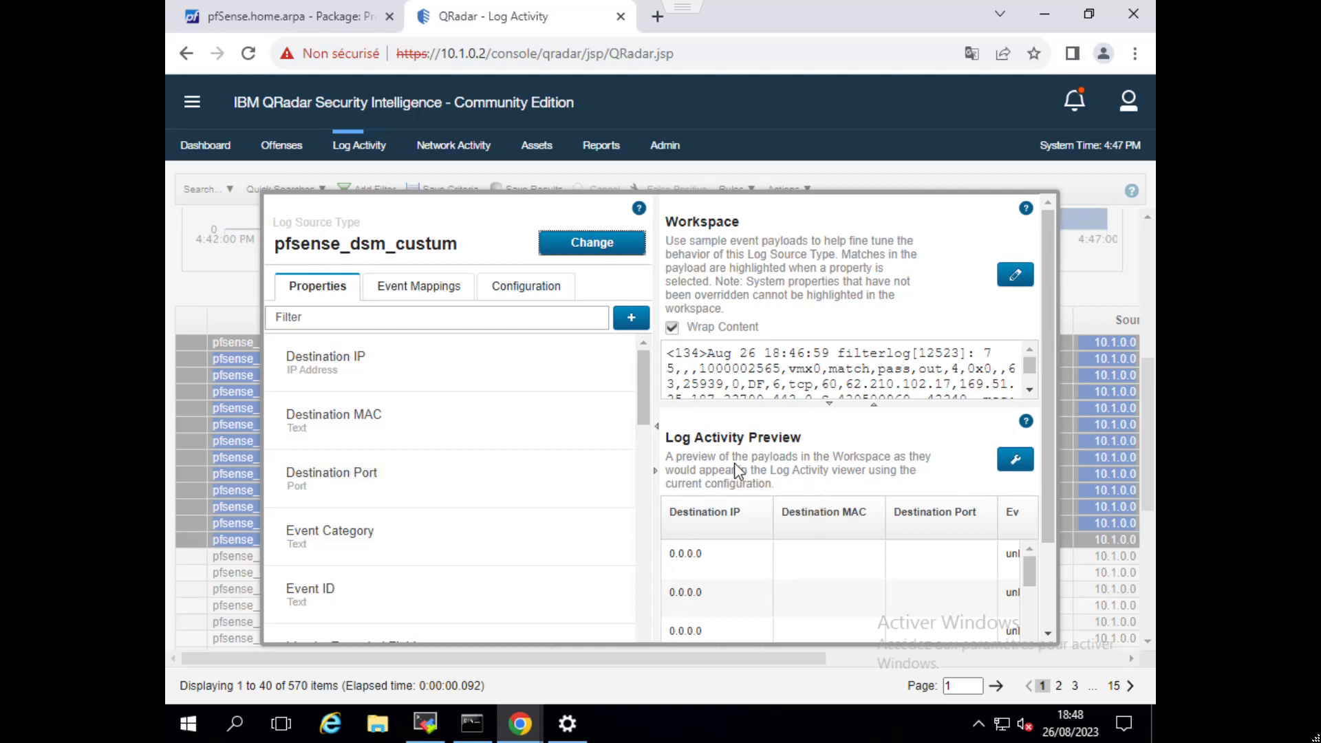
scroll(735, 468, down, 3)
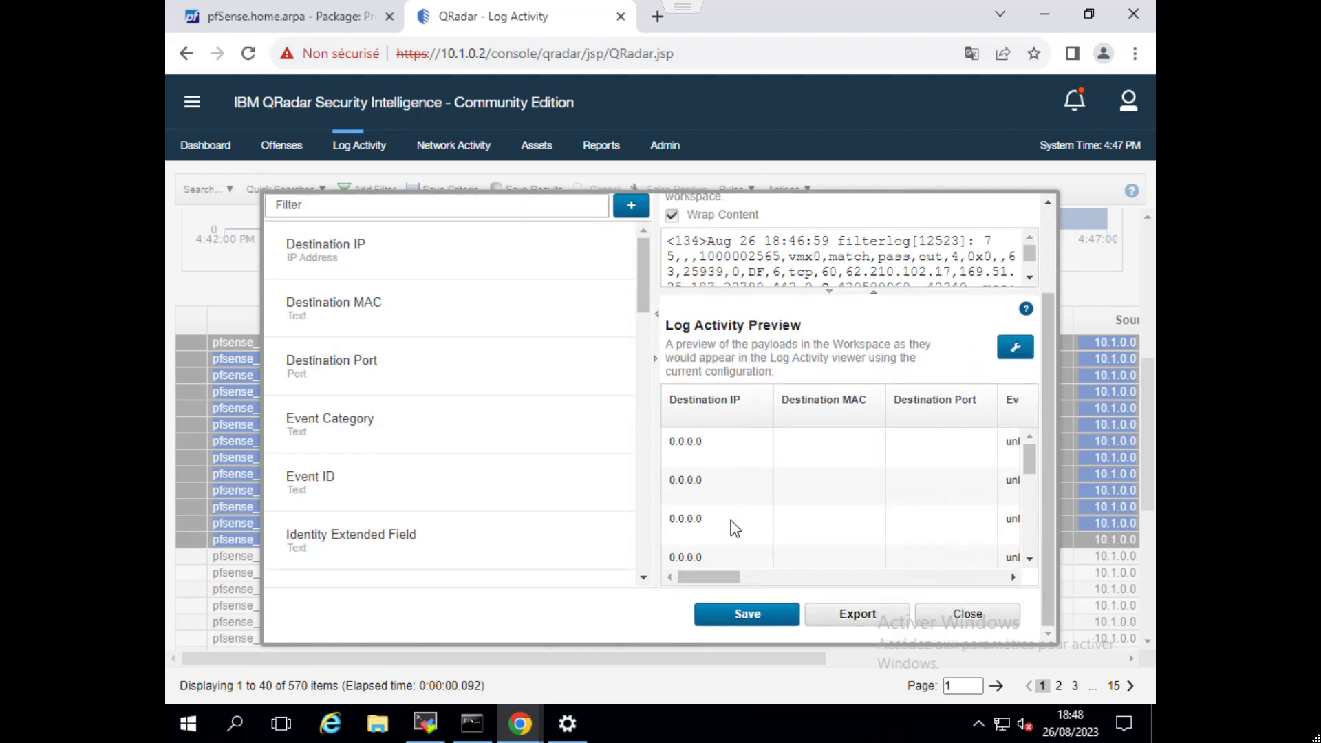
drag(704, 582, 752, 580)
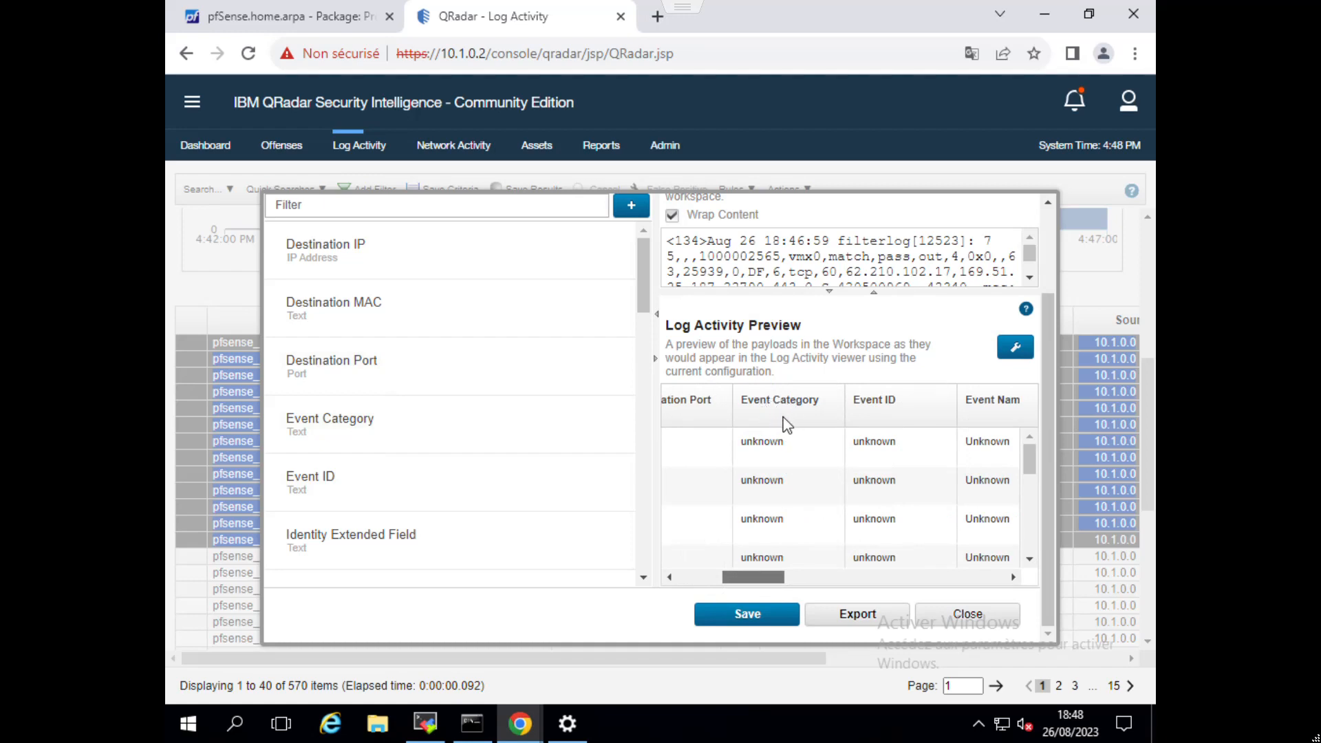
scroll(599, 359, up, 2)
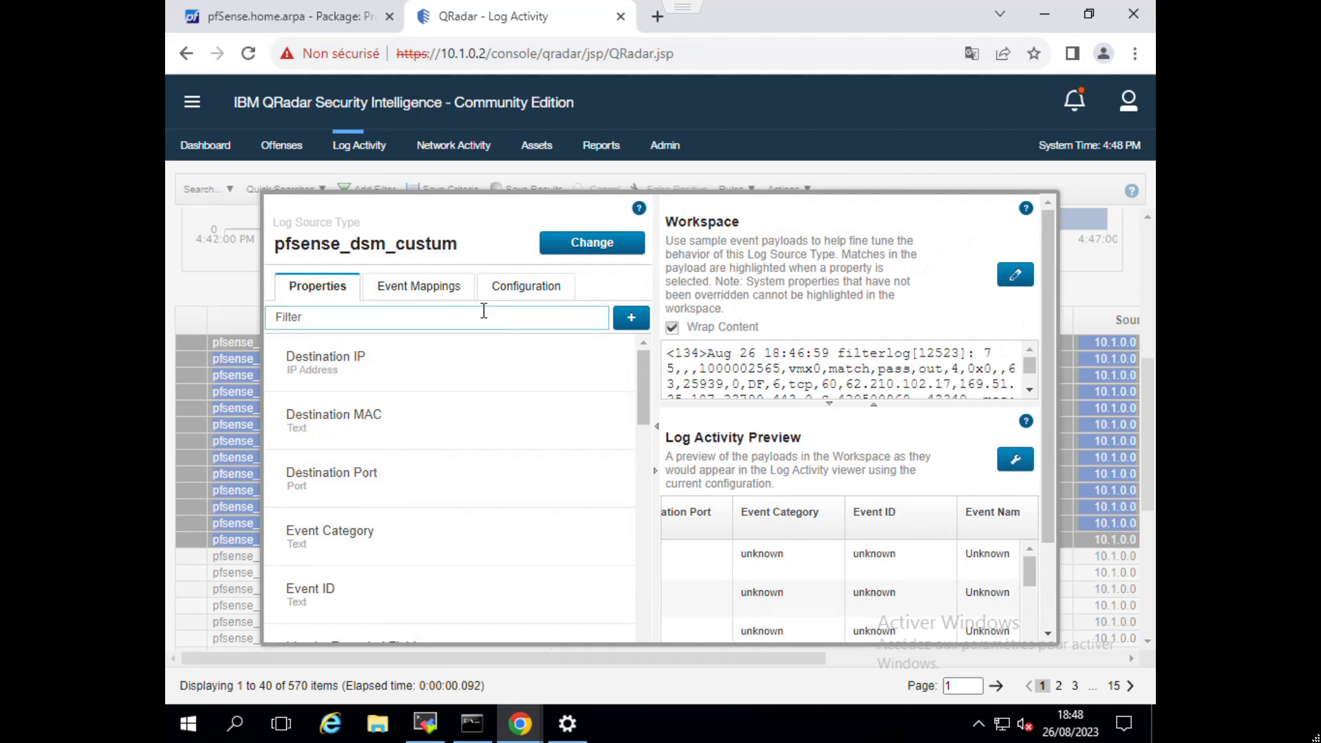
Find the Event Category property with the filter "categ" and override its system behavior.
click(384, 320)
text(categ)
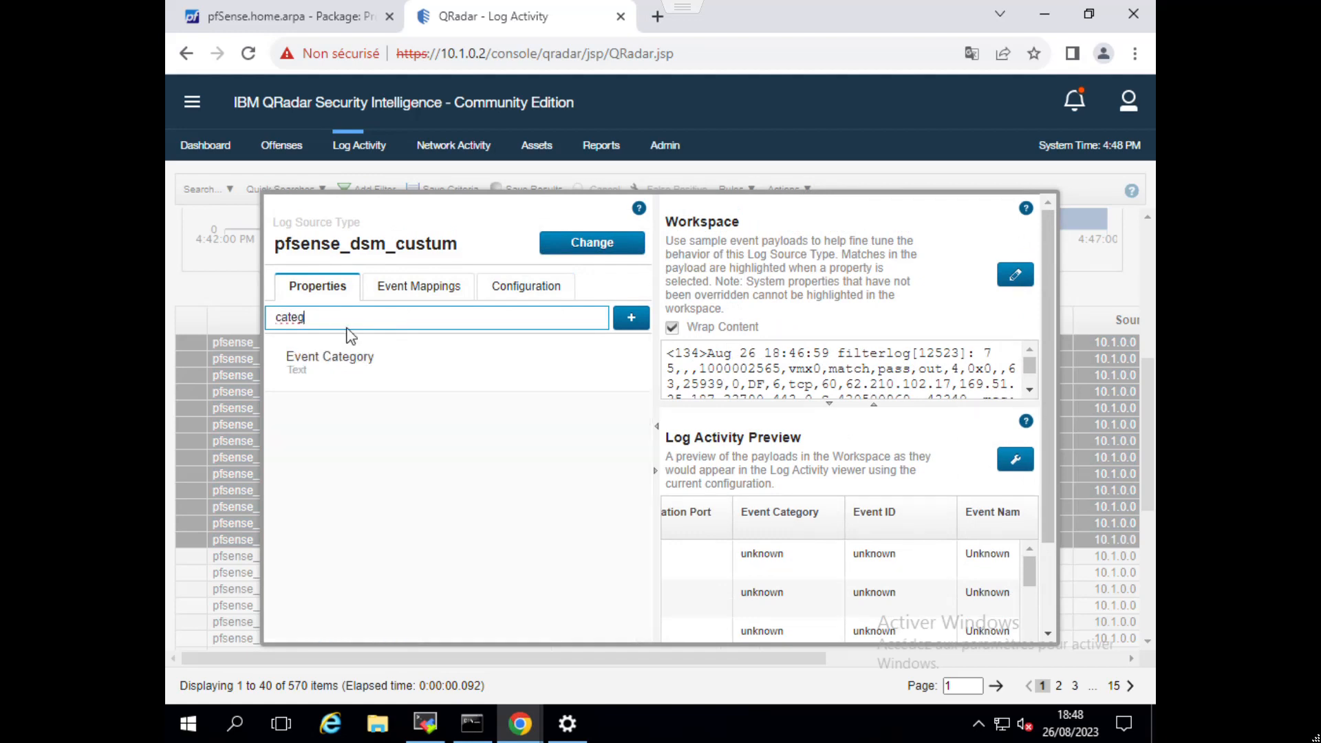
click(343, 356)
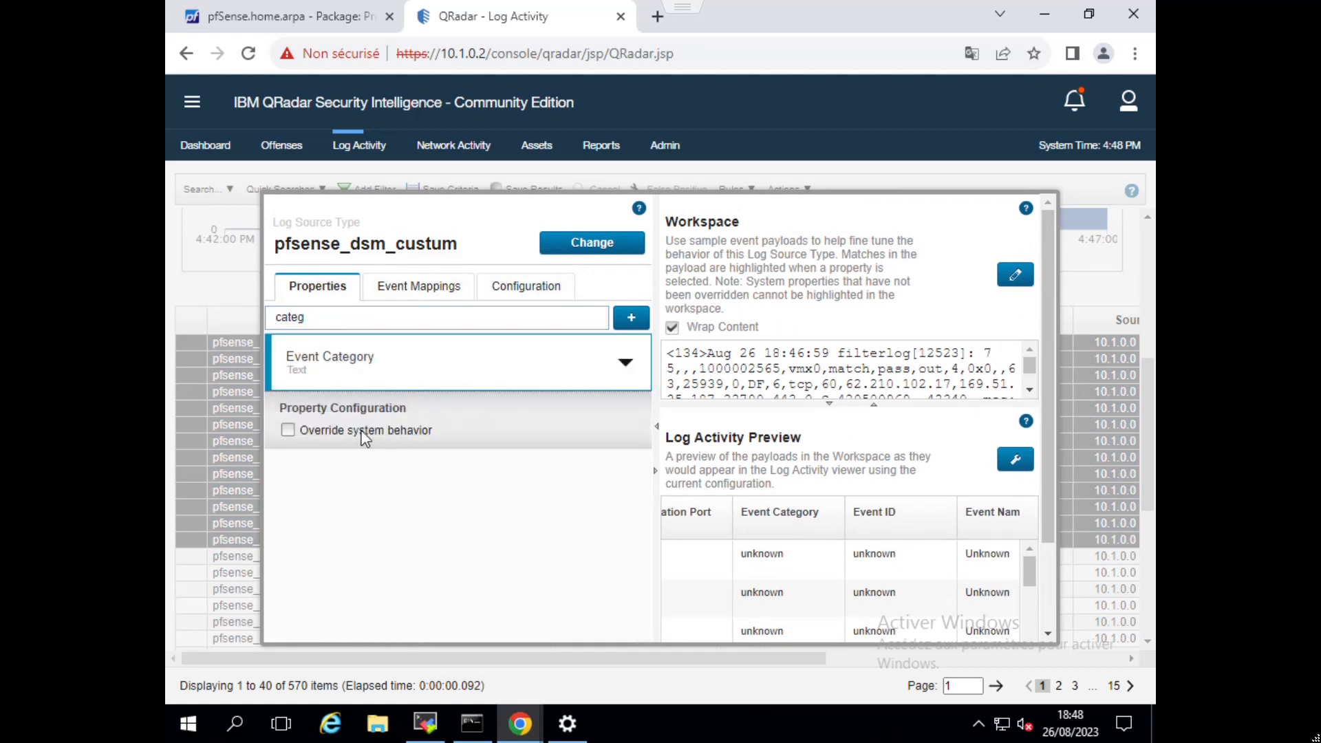
click(288, 429)
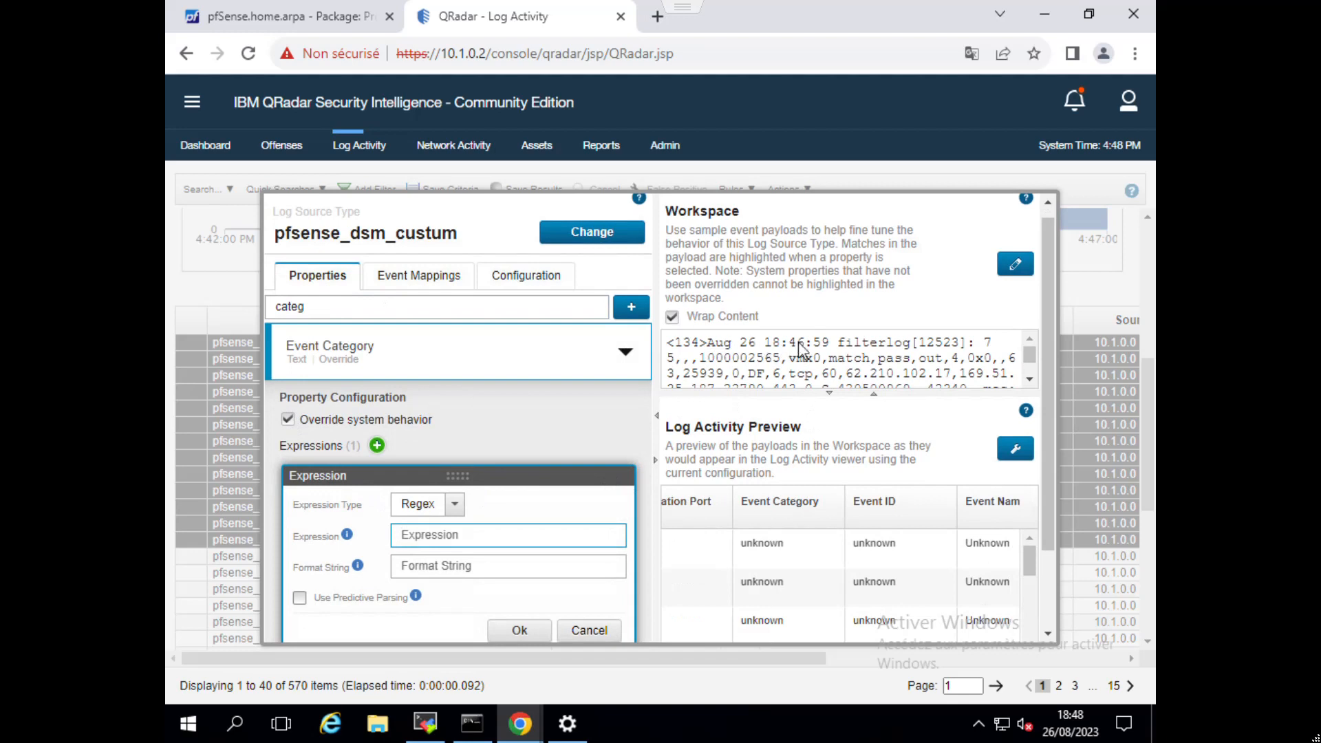
Give Event Category the Regex expression filterlog, copied from the sample payload, with format string traffic_log, and confirm it.
drag(839, 344, 915, 351)
key(ctrl+c)
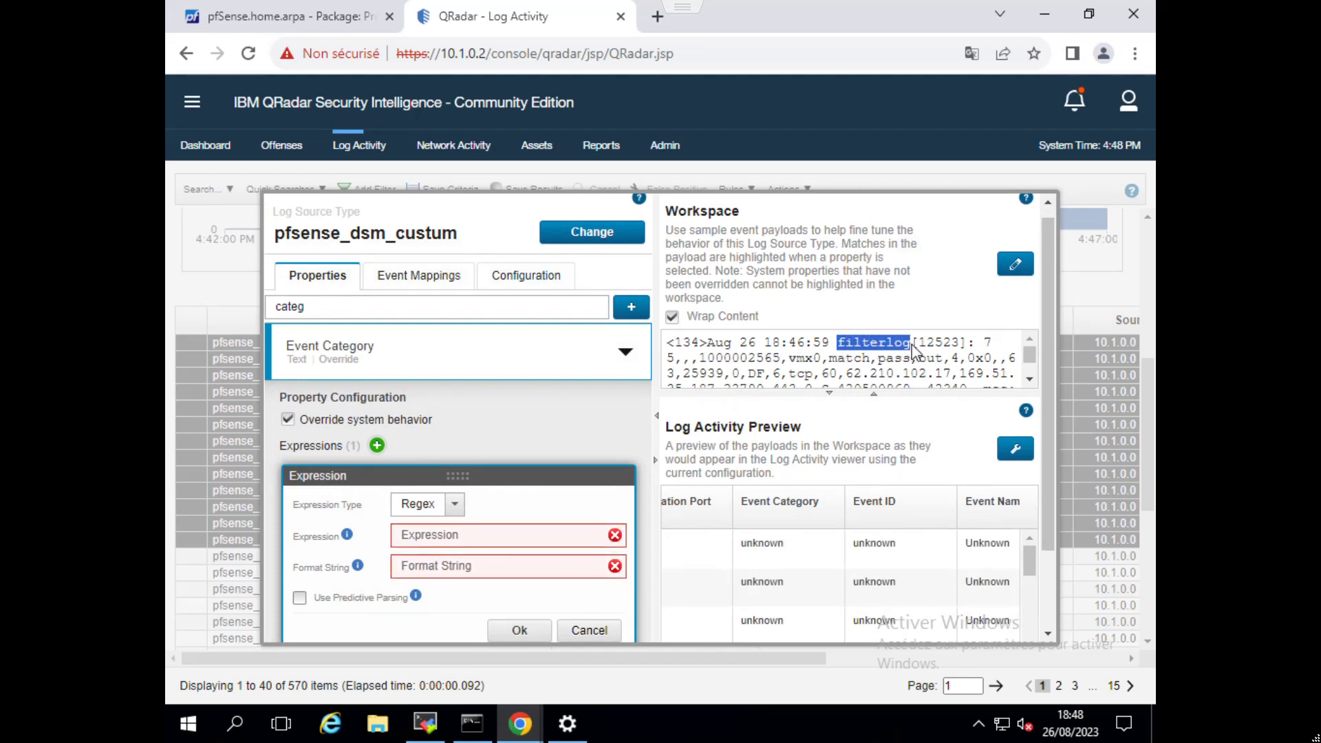
click(426, 537)
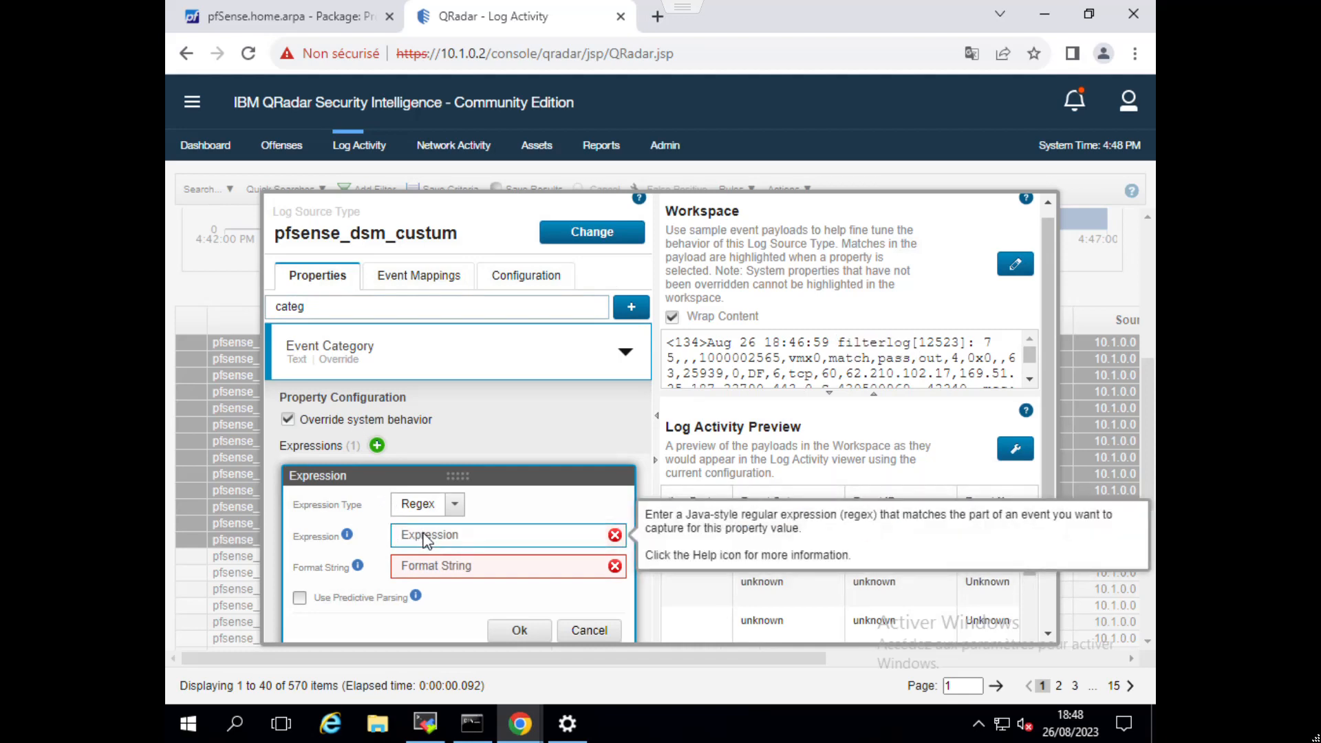
key(ctrl+v)
click(462, 565)
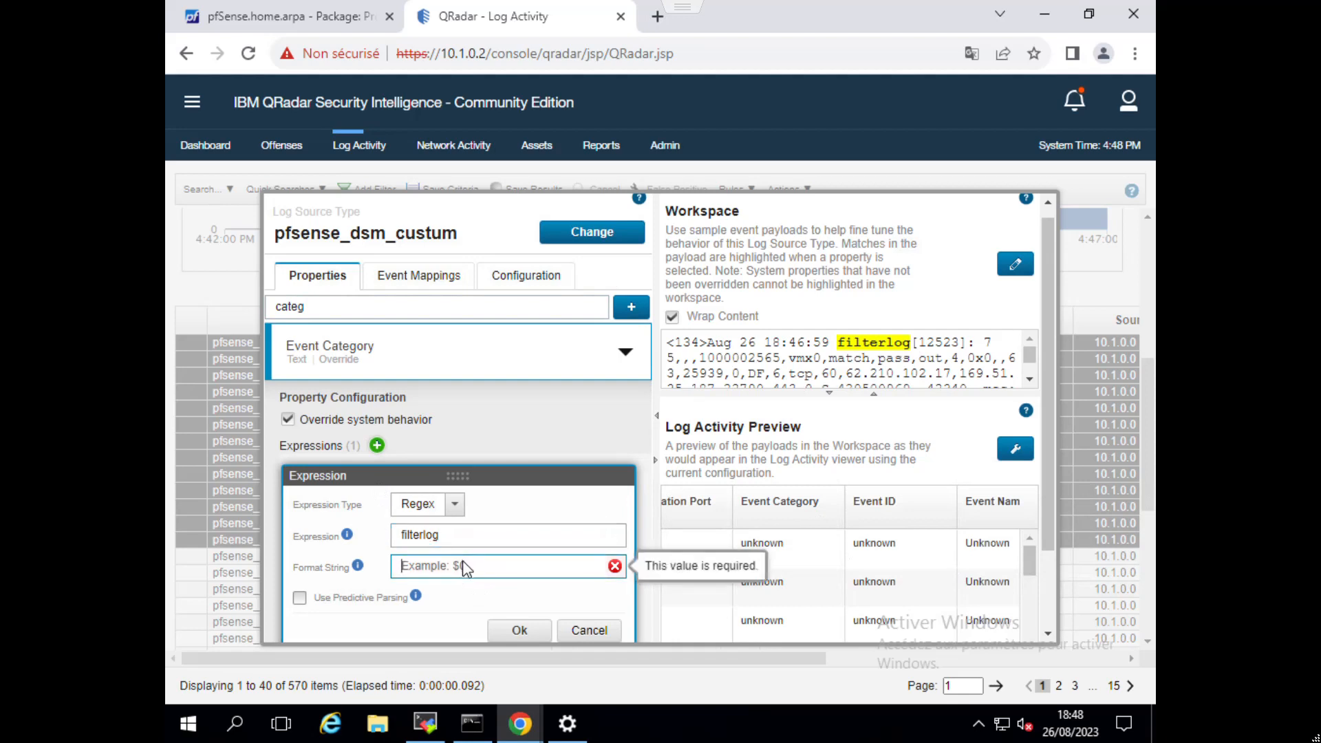
text(traffic_log)
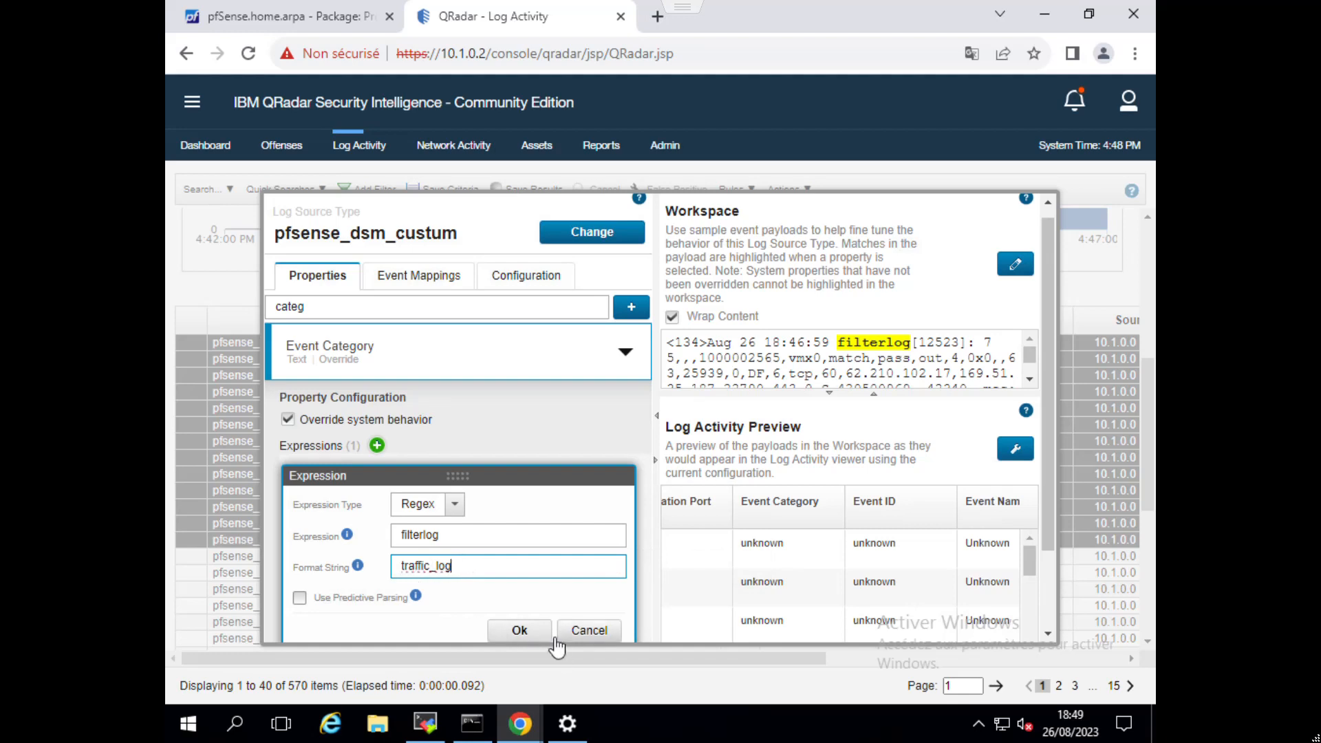
click(524, 633)
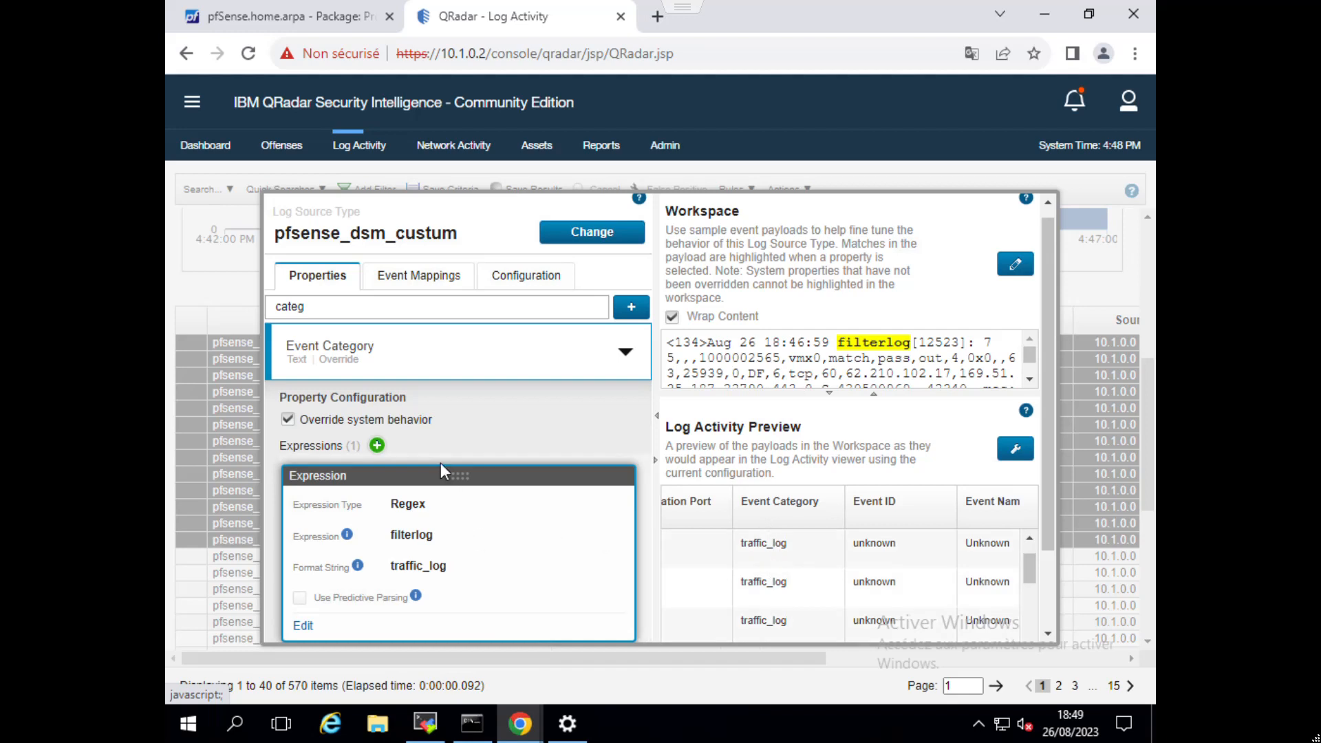
Find the Event ID property with the filter "event i" and override its system behavior.
click(341, 308)
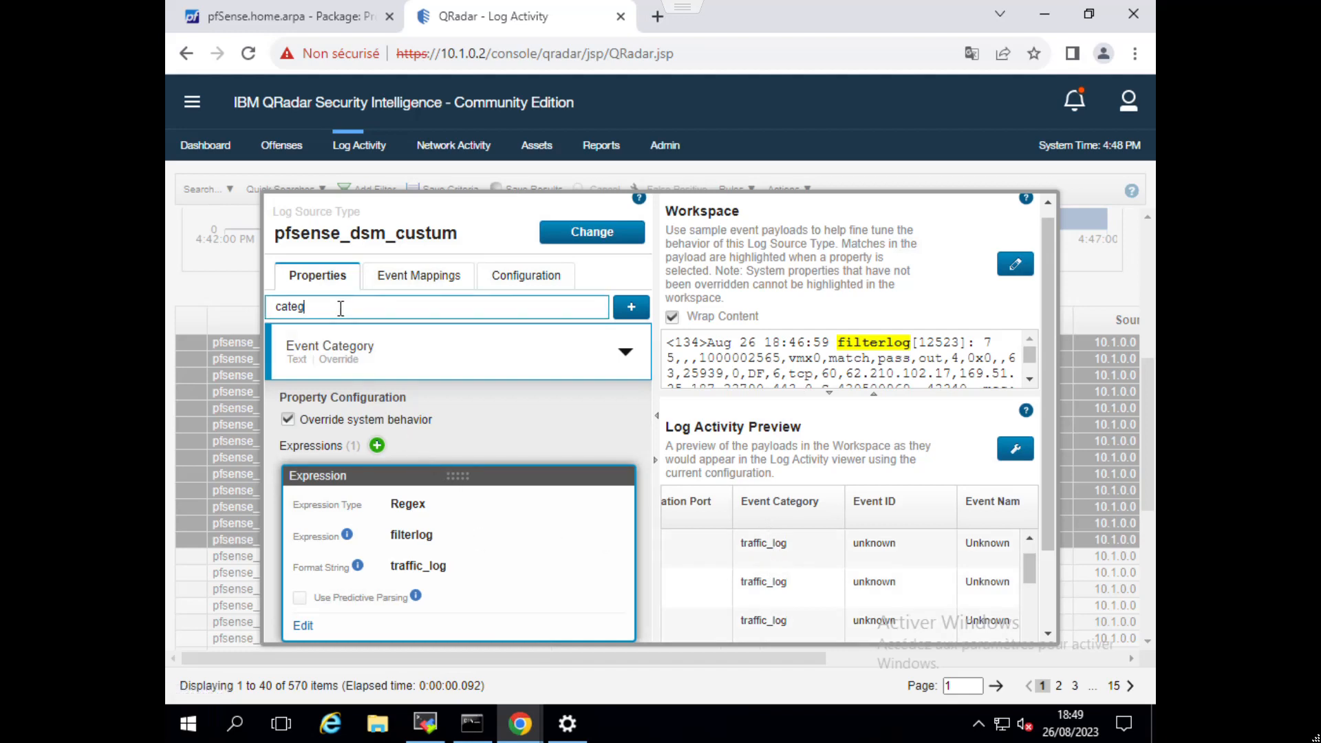
key(BackSpace)
text(event)
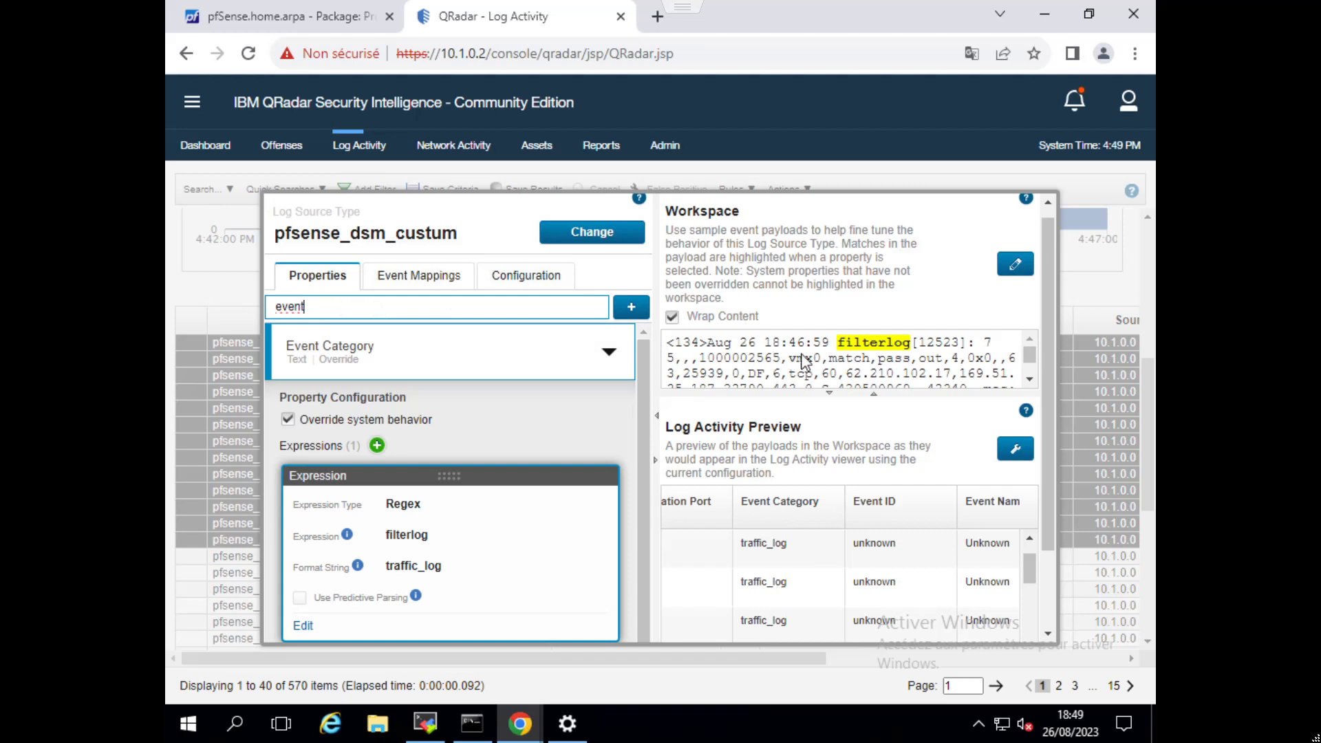
double_click(882, 359)
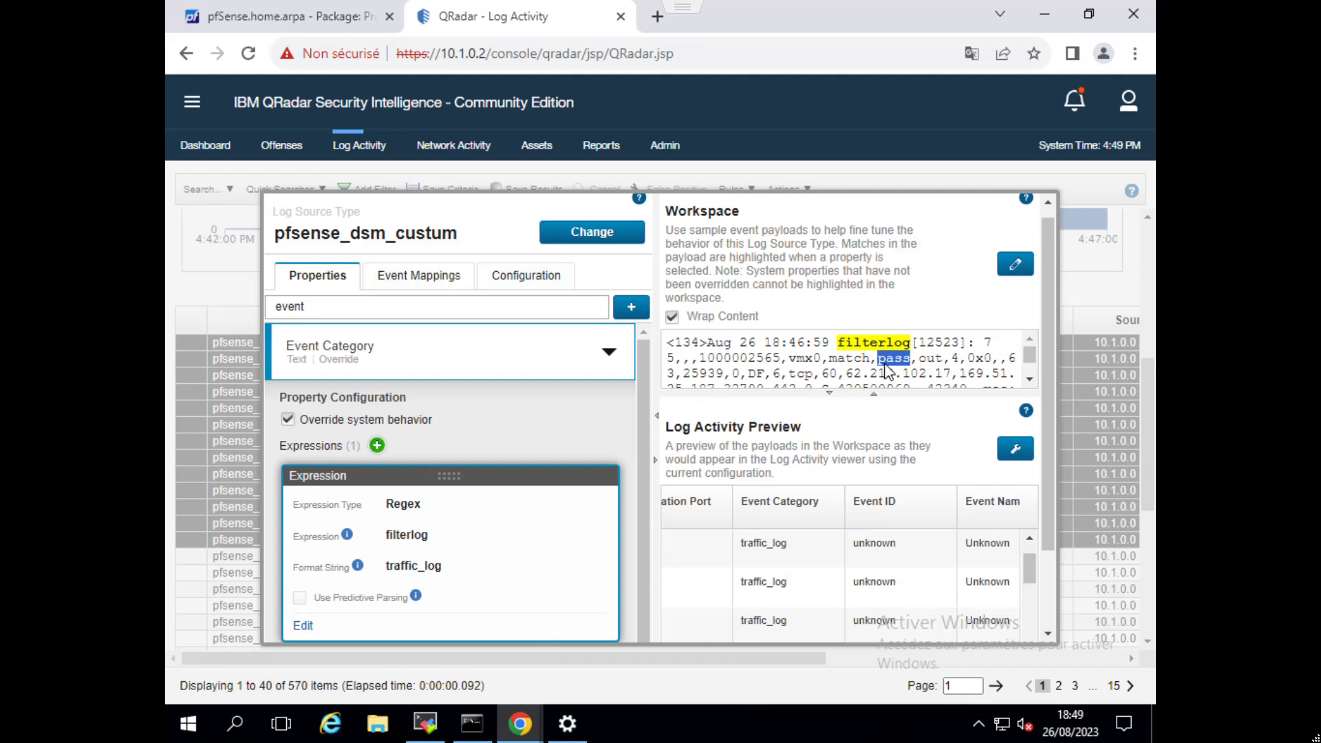
click(461, 311)
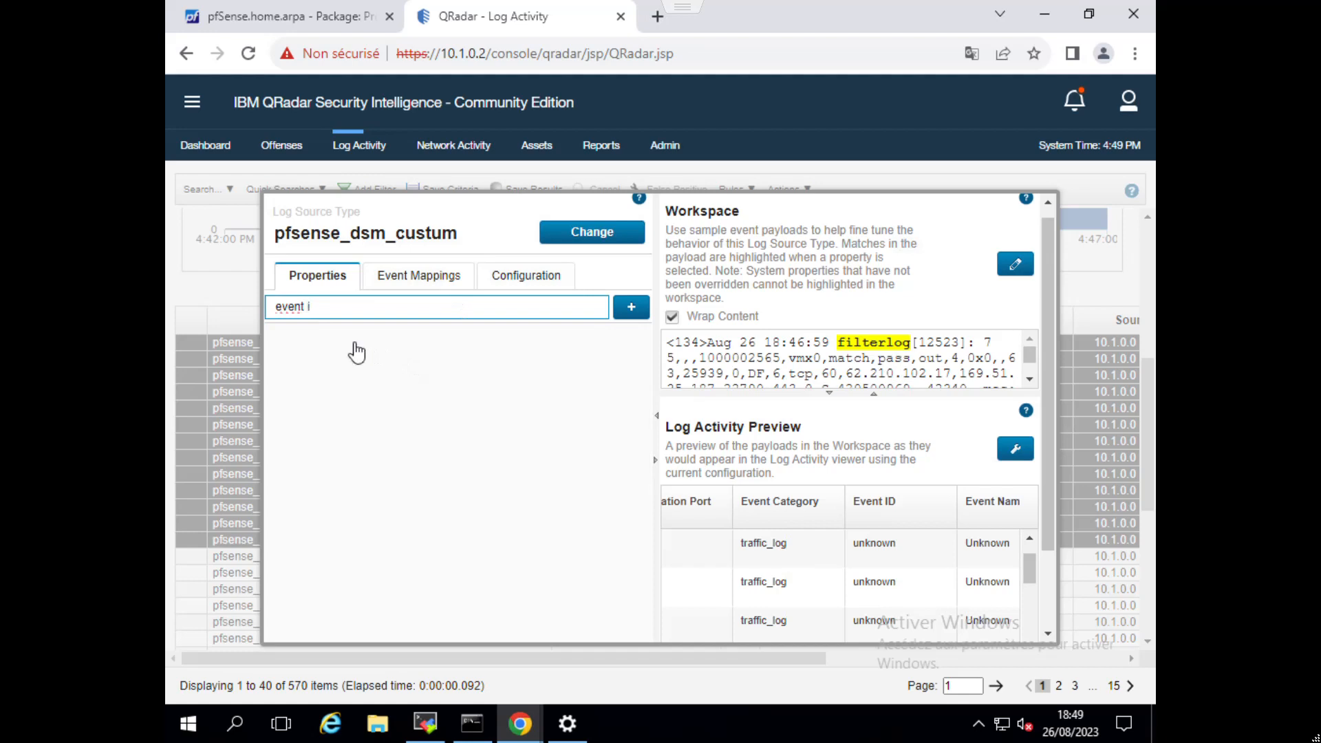
click(354, 353)
click(344, 433)
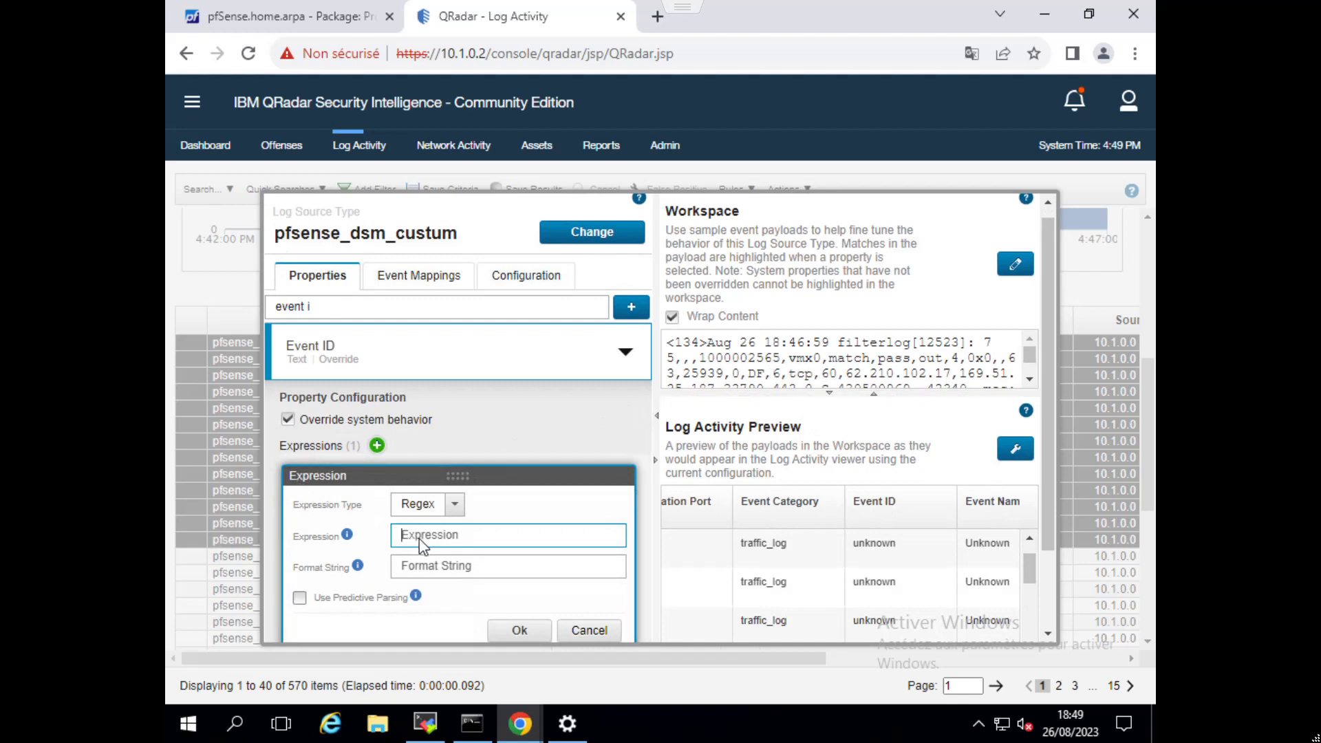
Set the Event ID Regex expression to filterlog.*?,match,(\w+) to capture the action word in the payload.
key(ctrl+v)
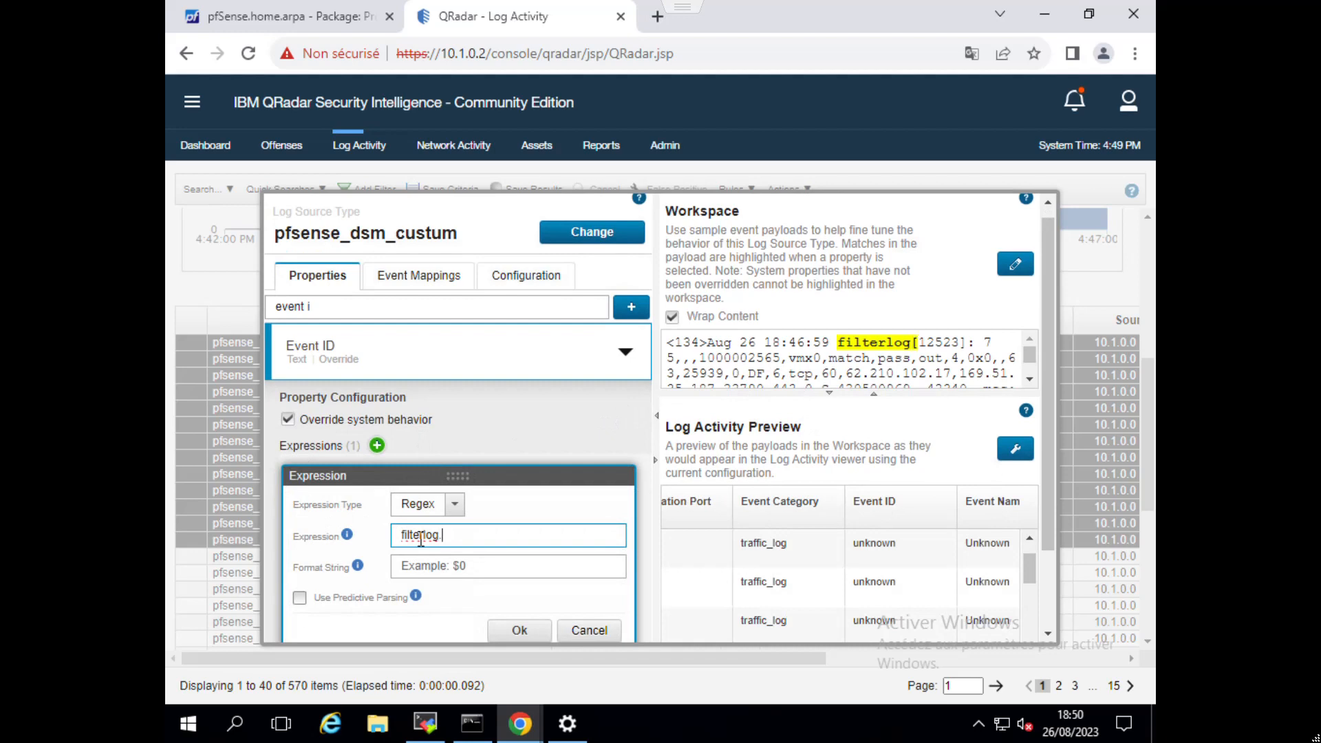
text(.*?,)
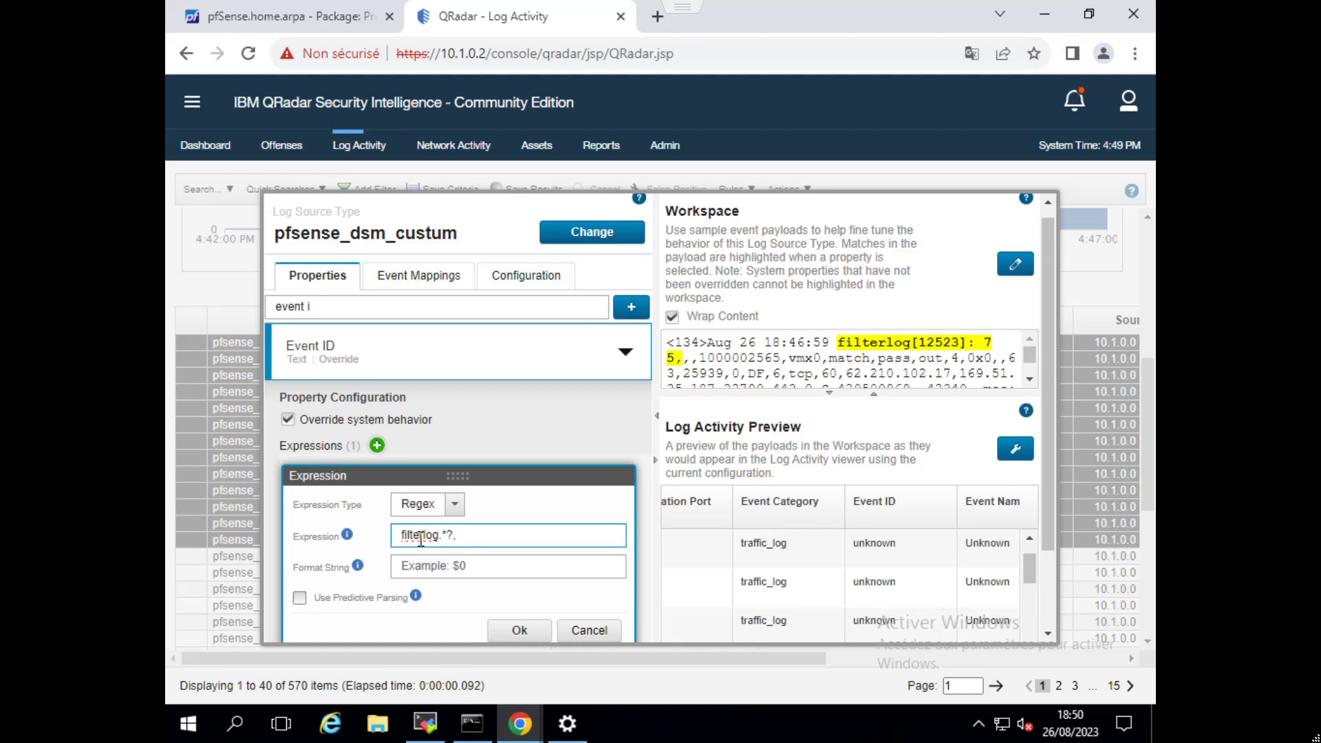
key(BackSpace)
text(,match)
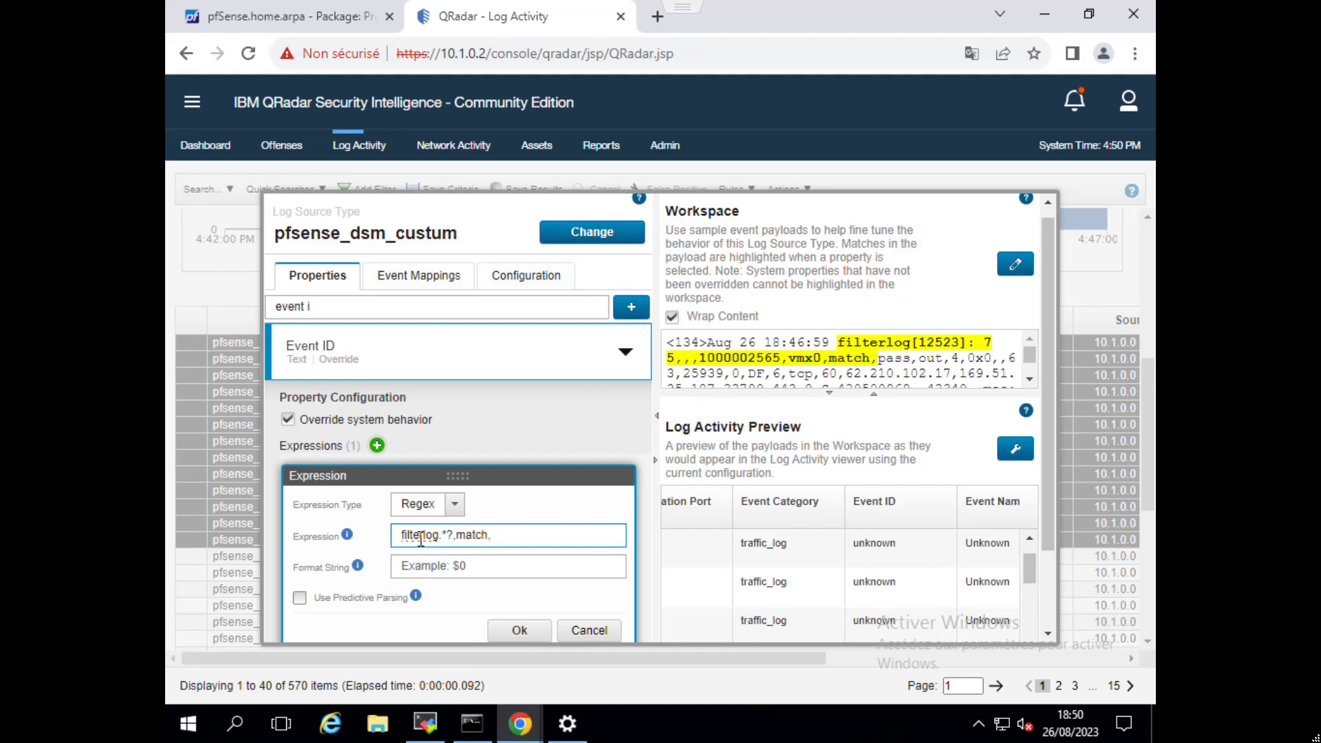
text(,\x)
key(BackSpace)
text(w+)
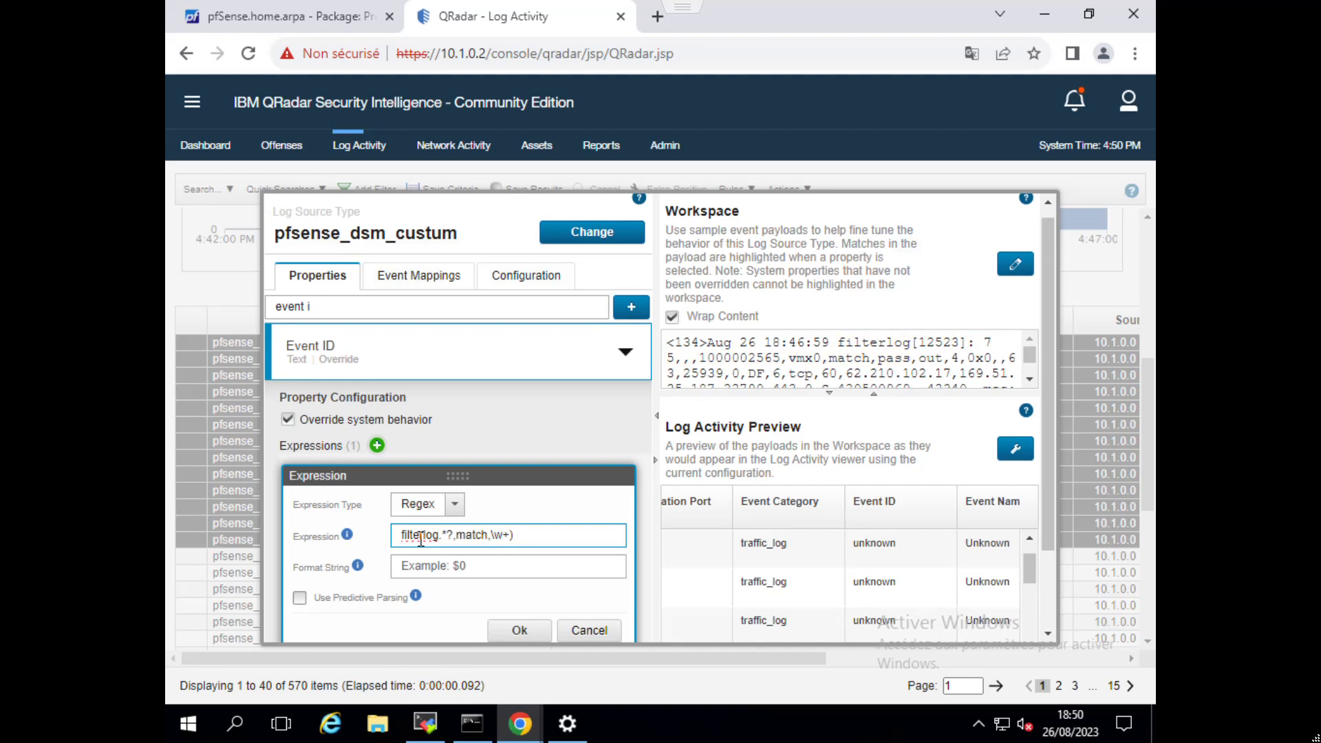
text(()
Set the Event ID format string to $1, confirm the expression, and check the Log Activity Preview.
click(419, 569)
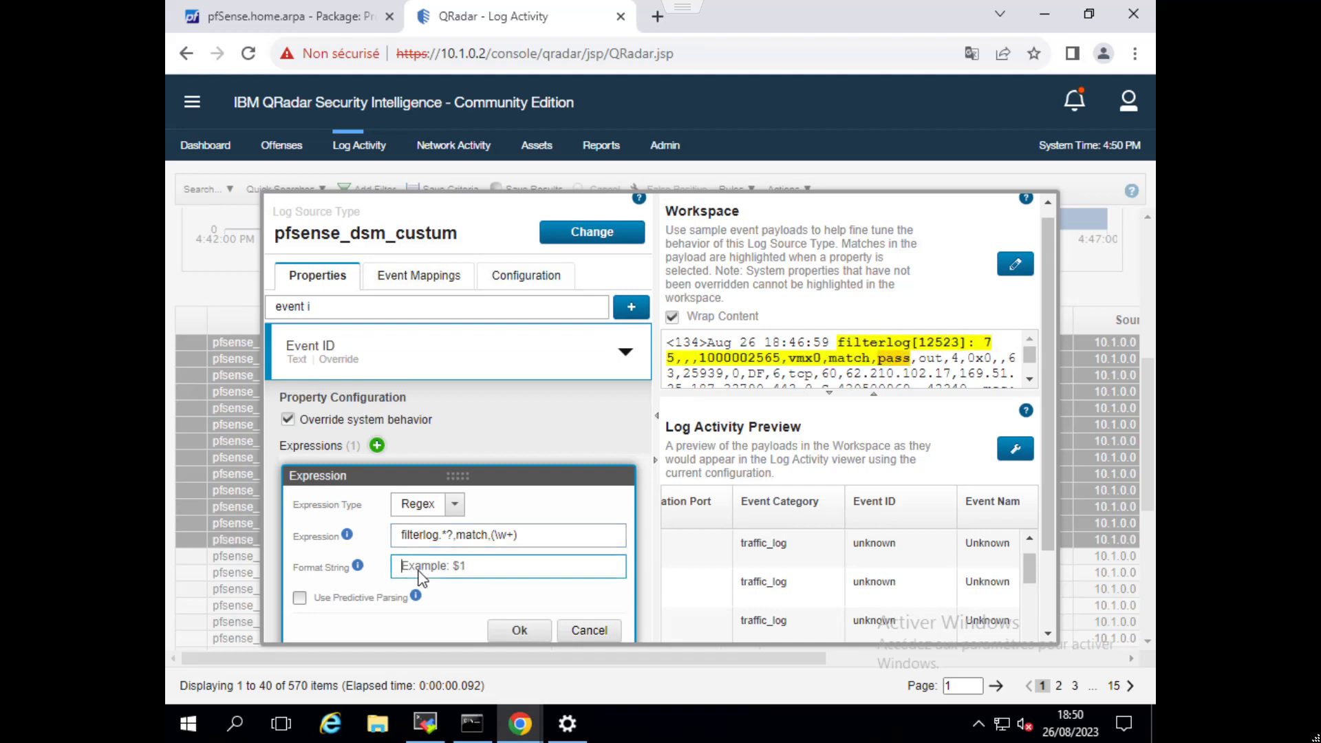
text($1)
click(505, 630)
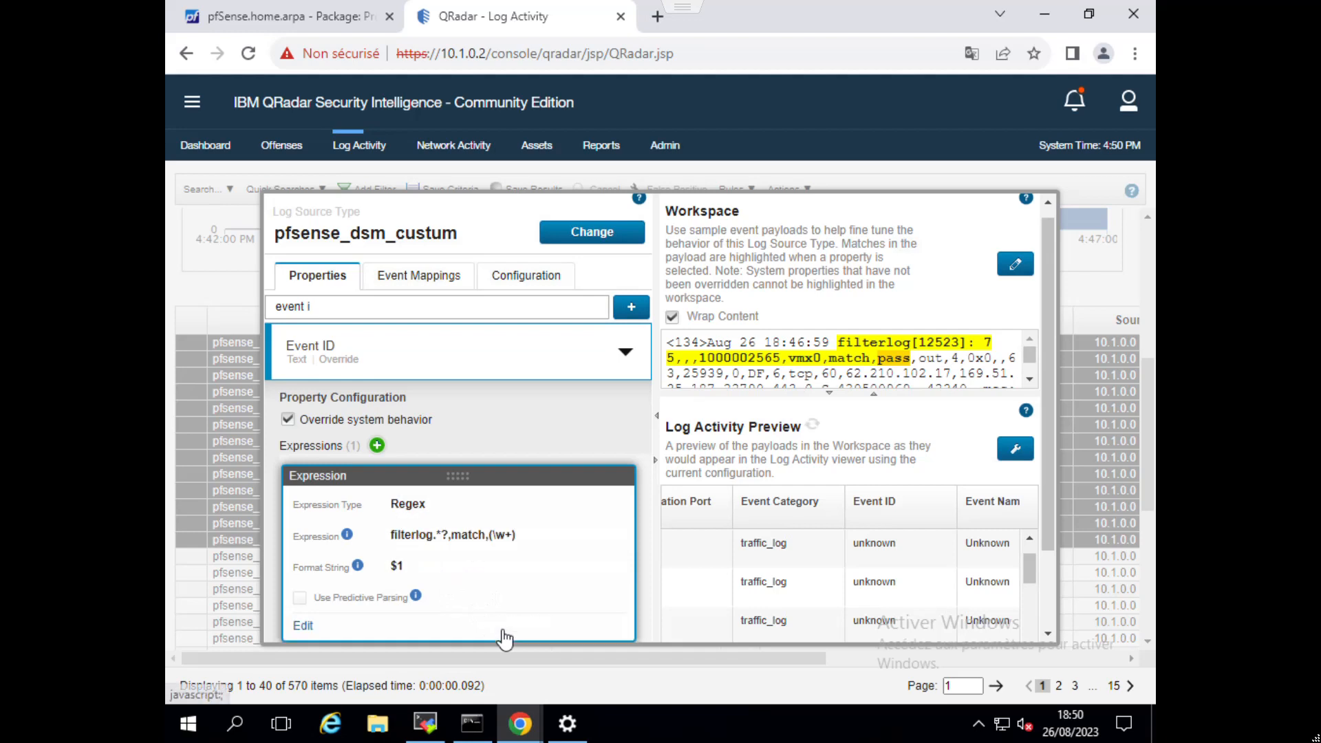
scroll(881, 585, down, 1)
scroll(883, 600, up, 5)
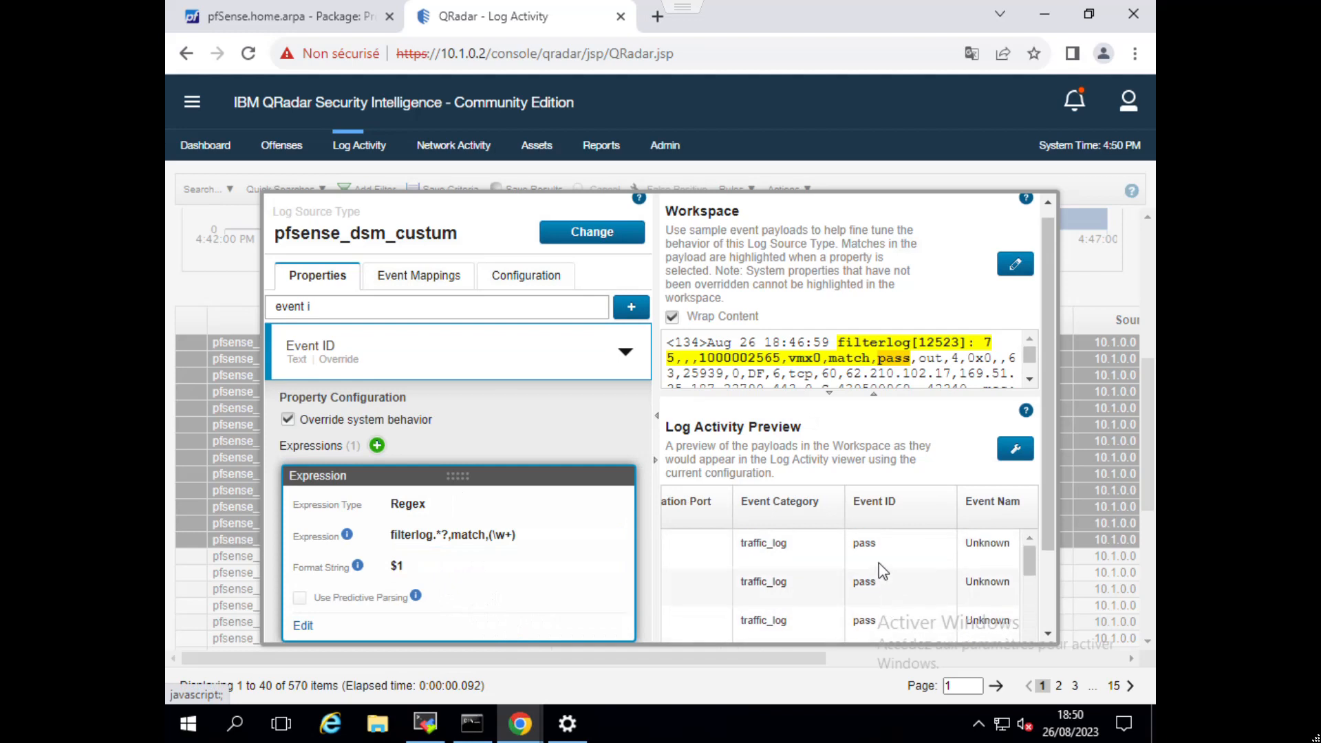
Save the pfsense_dsm_custum parsing configuration and close the DSM Editor.
scroll(1009, 531, down, 2)
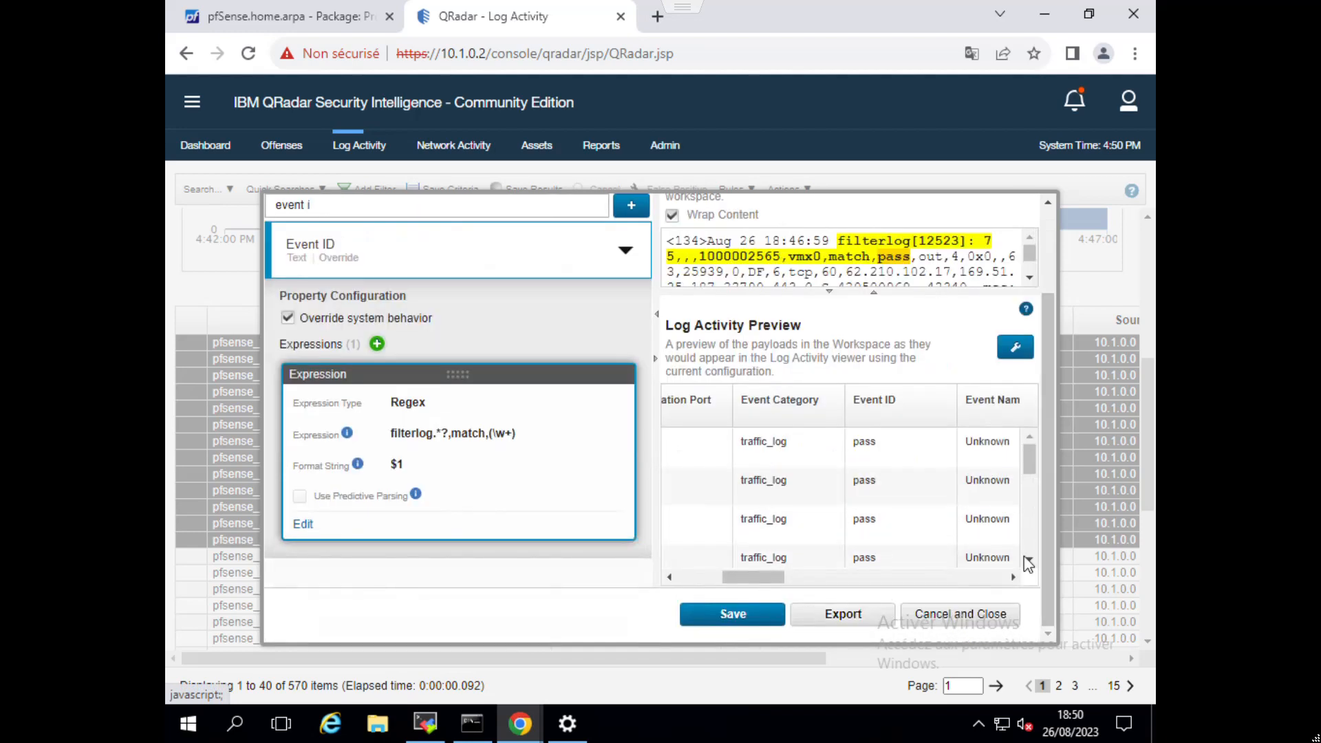
click(738, 621)
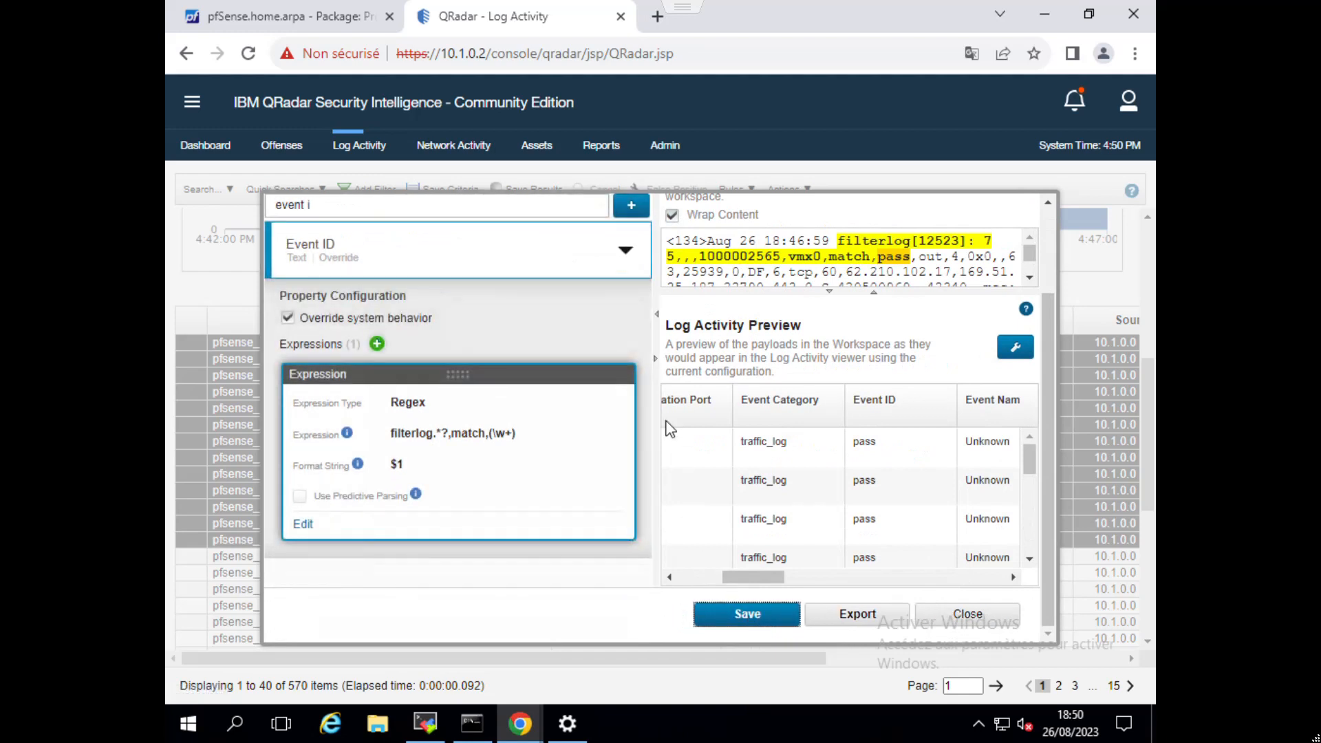
scroll(674, 427, up, 2)
scroll(929, 561, down, 5)
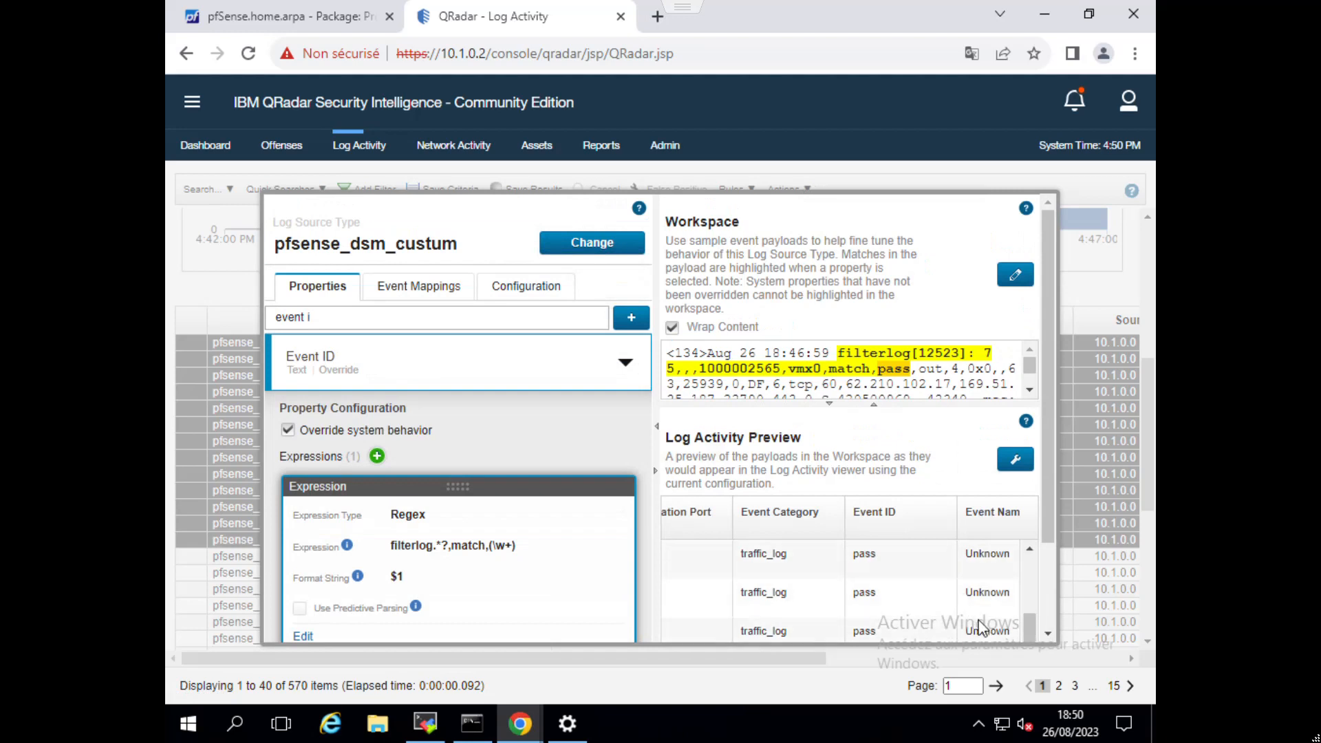
drag(1043, 497, 1009, 600)
click(971, 628)
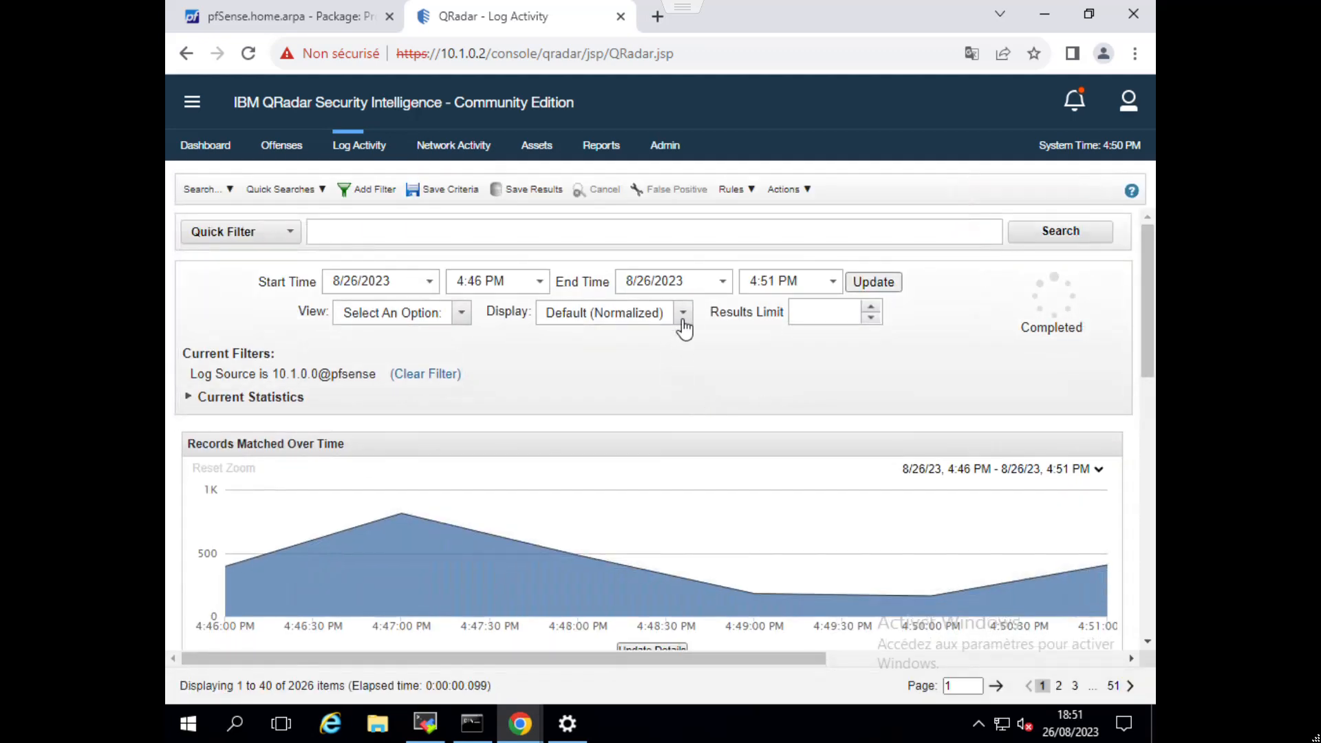
click(684, 313)
click(591, 363)
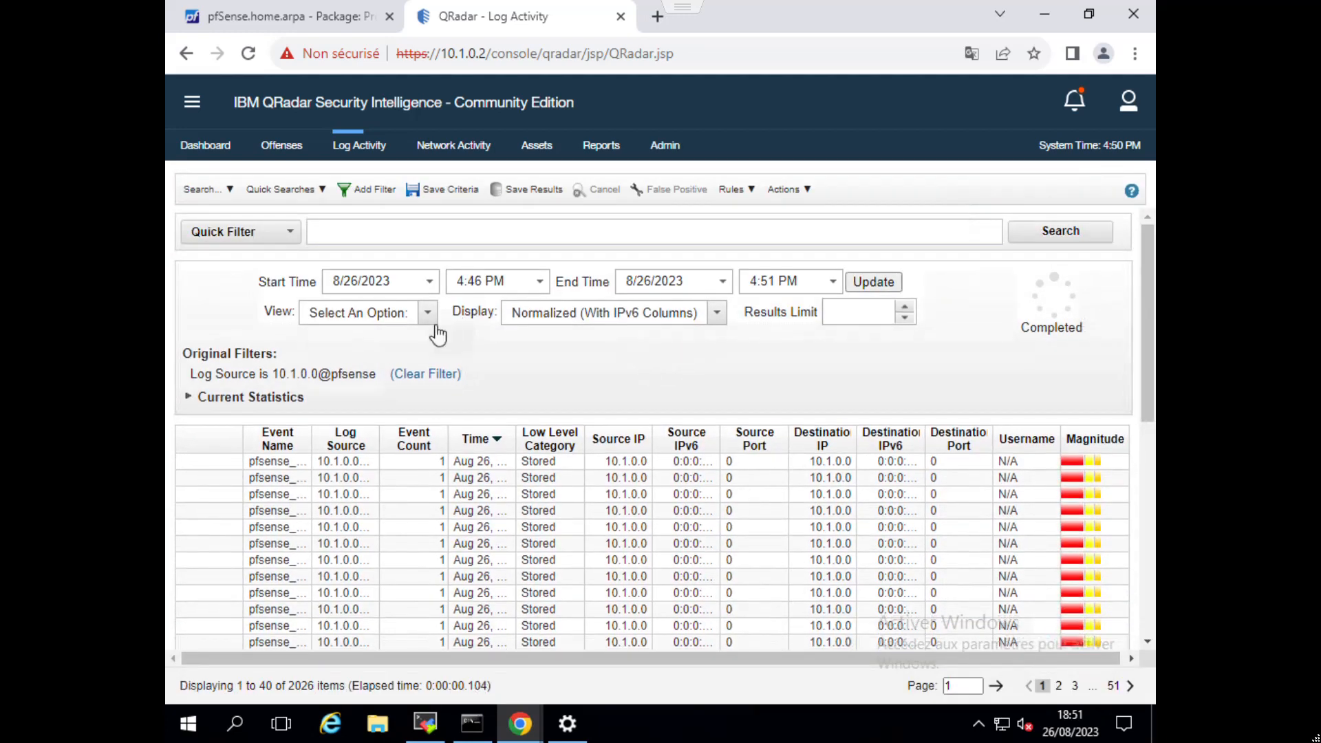
click(428, 313)
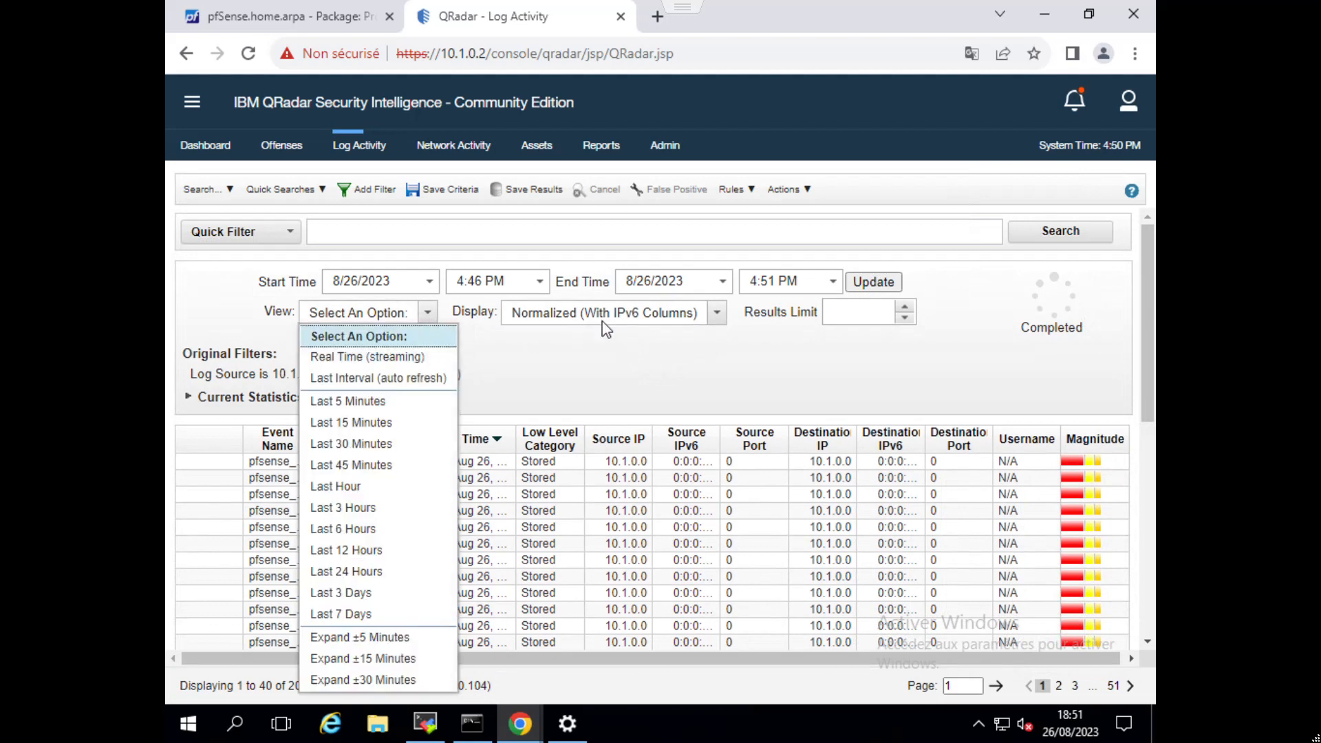
click(621, 316)
click(573, 338)
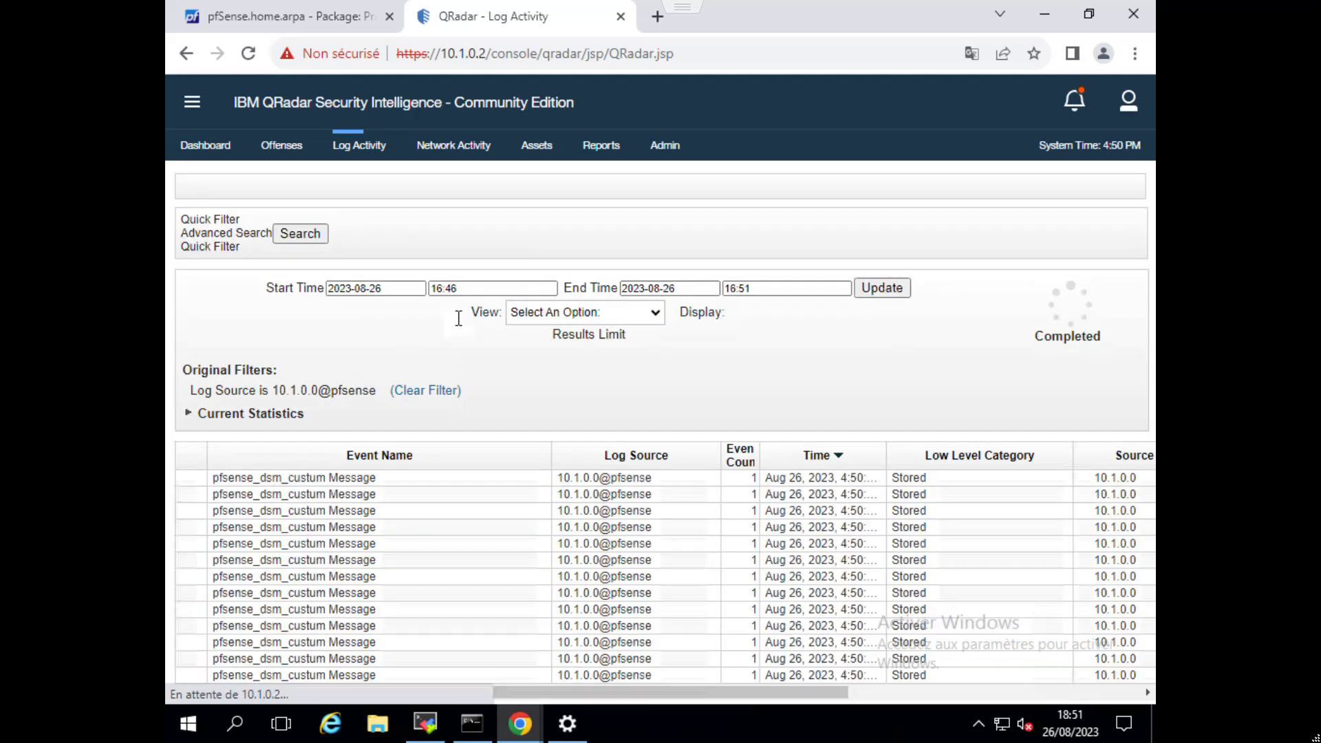
Switch the pfSense log source's event view to Real Time (streaming) and pause the stream.
click(457, 322)
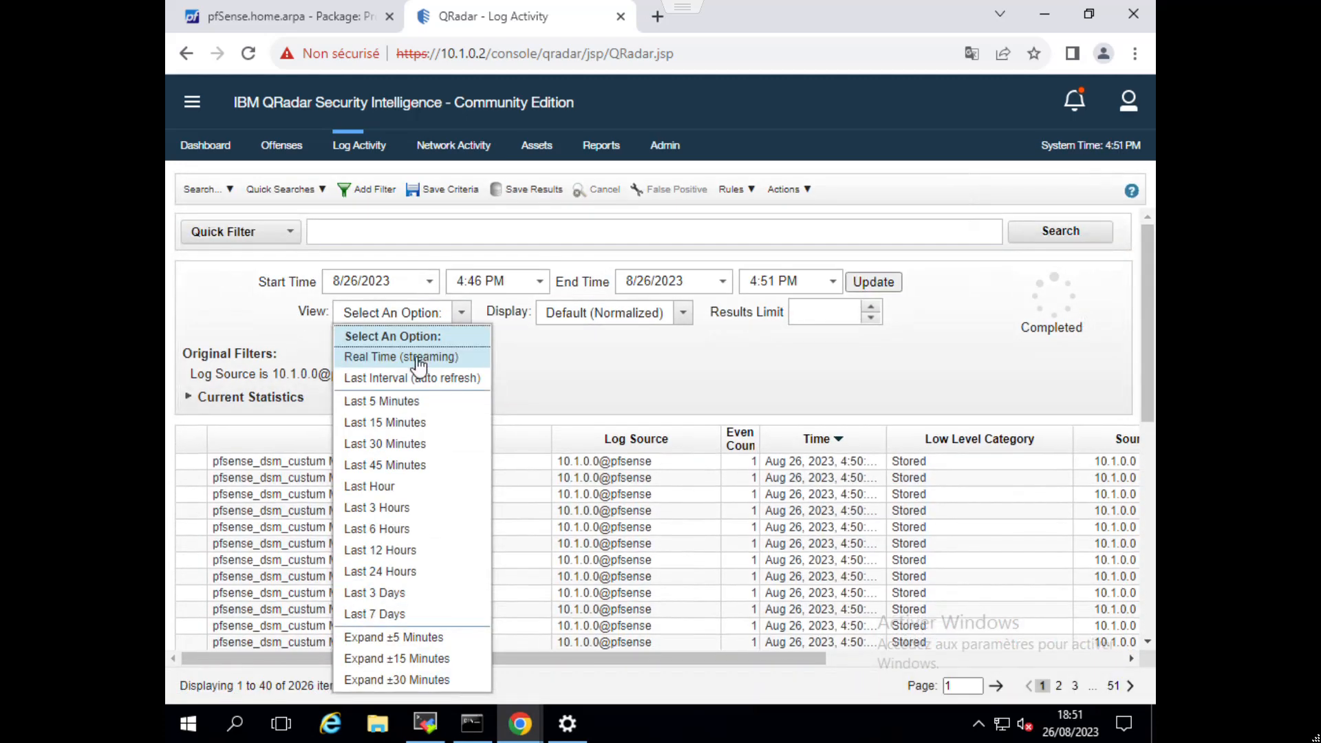
click(433, 358)
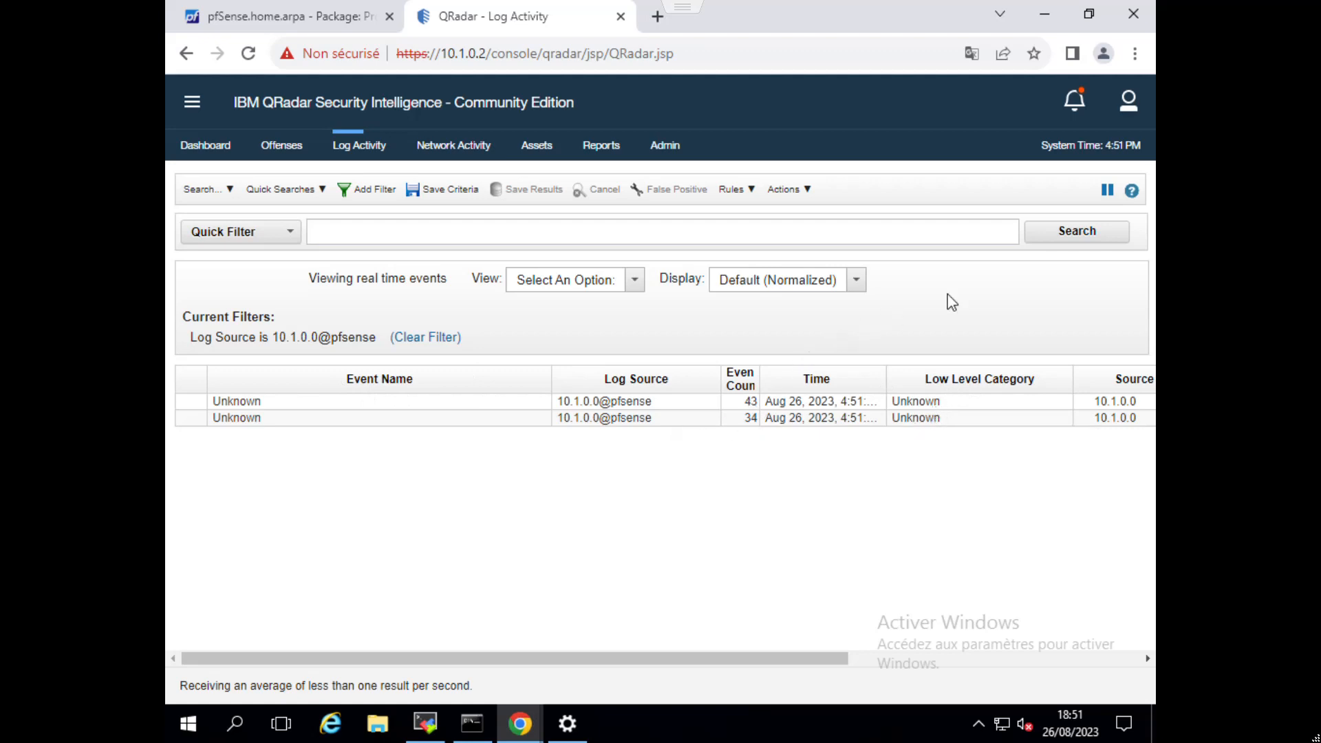
drag(688, 410, 692, 443)
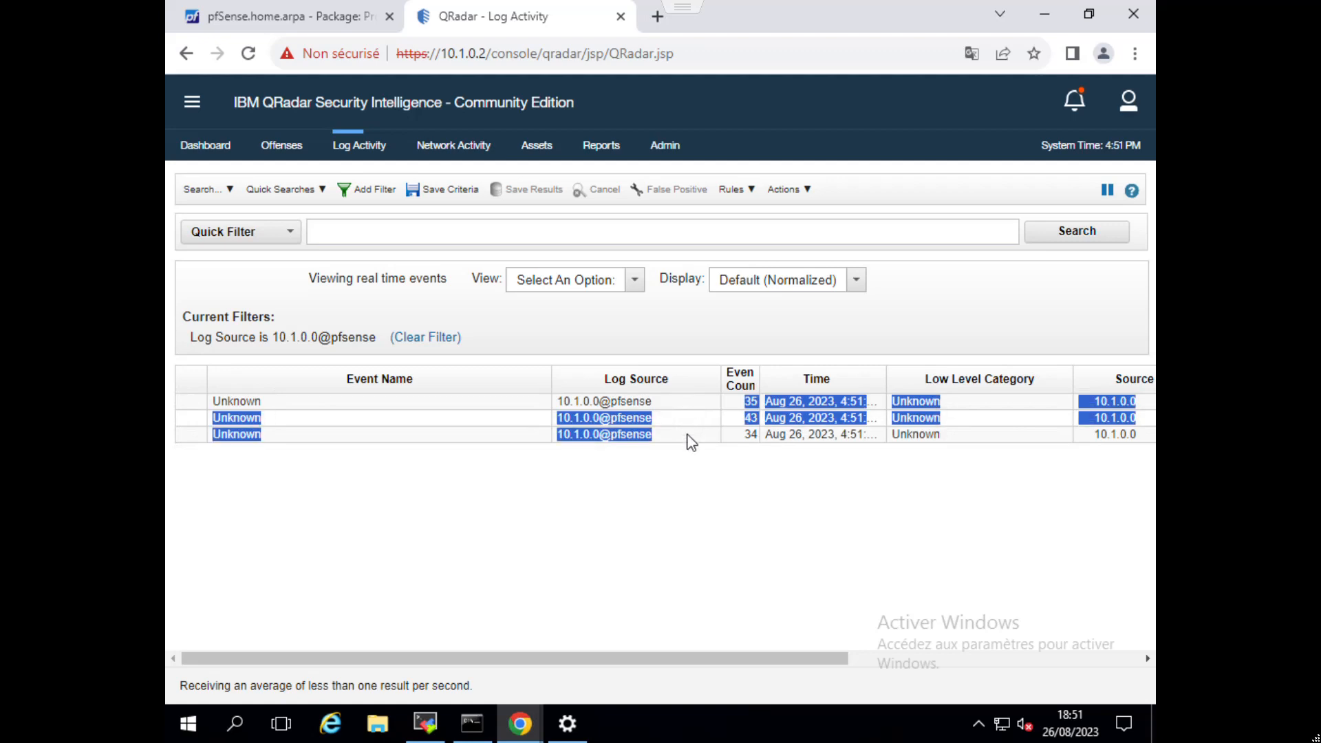
click(944, 346)
click(1103, 194)
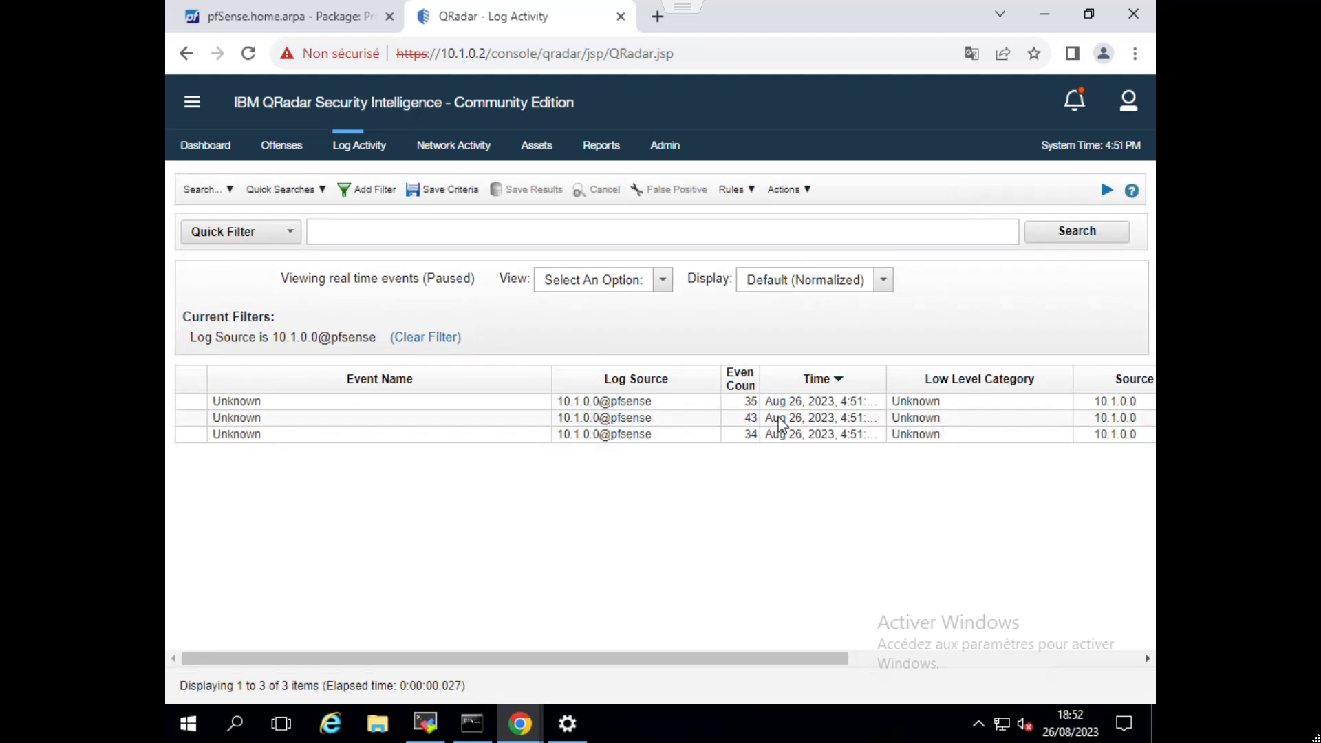
Select the three Unknown pfSense events and open them in the DSM Editor.
drag(788, 402, 784, 446)
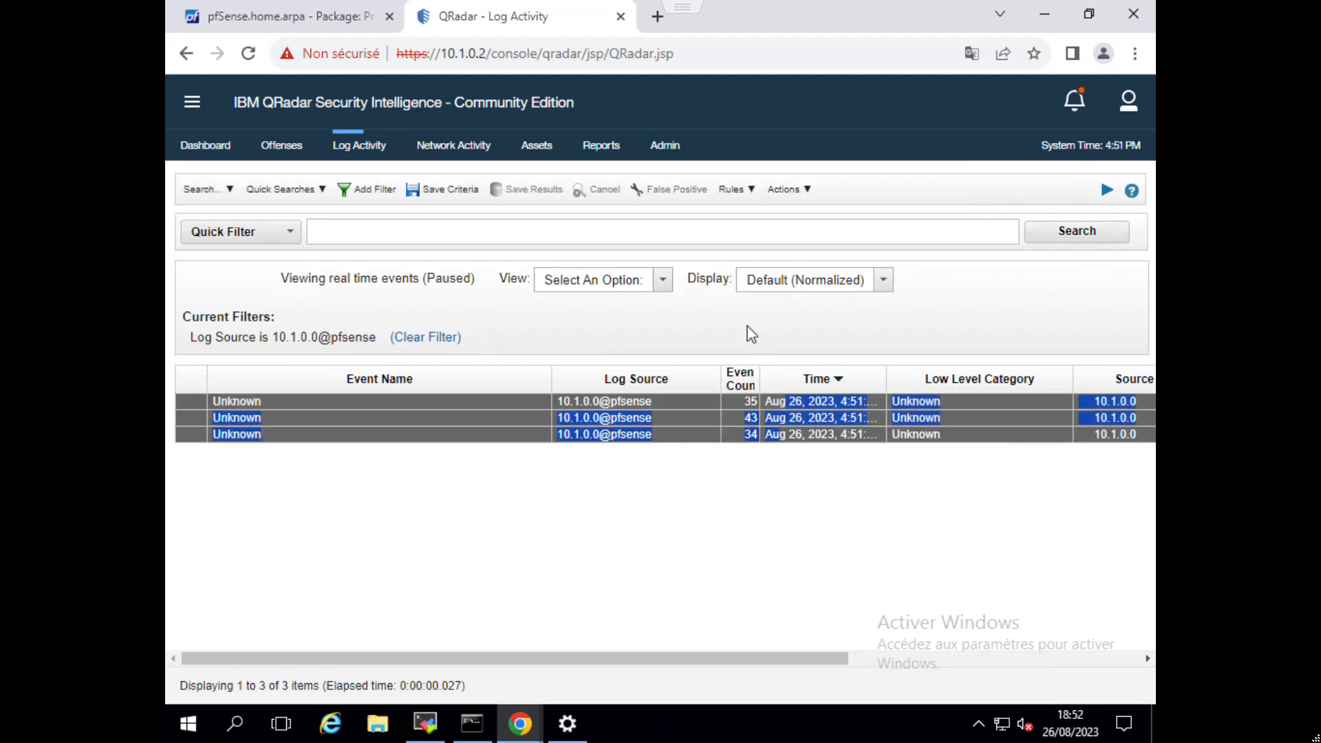
click(802, 195)
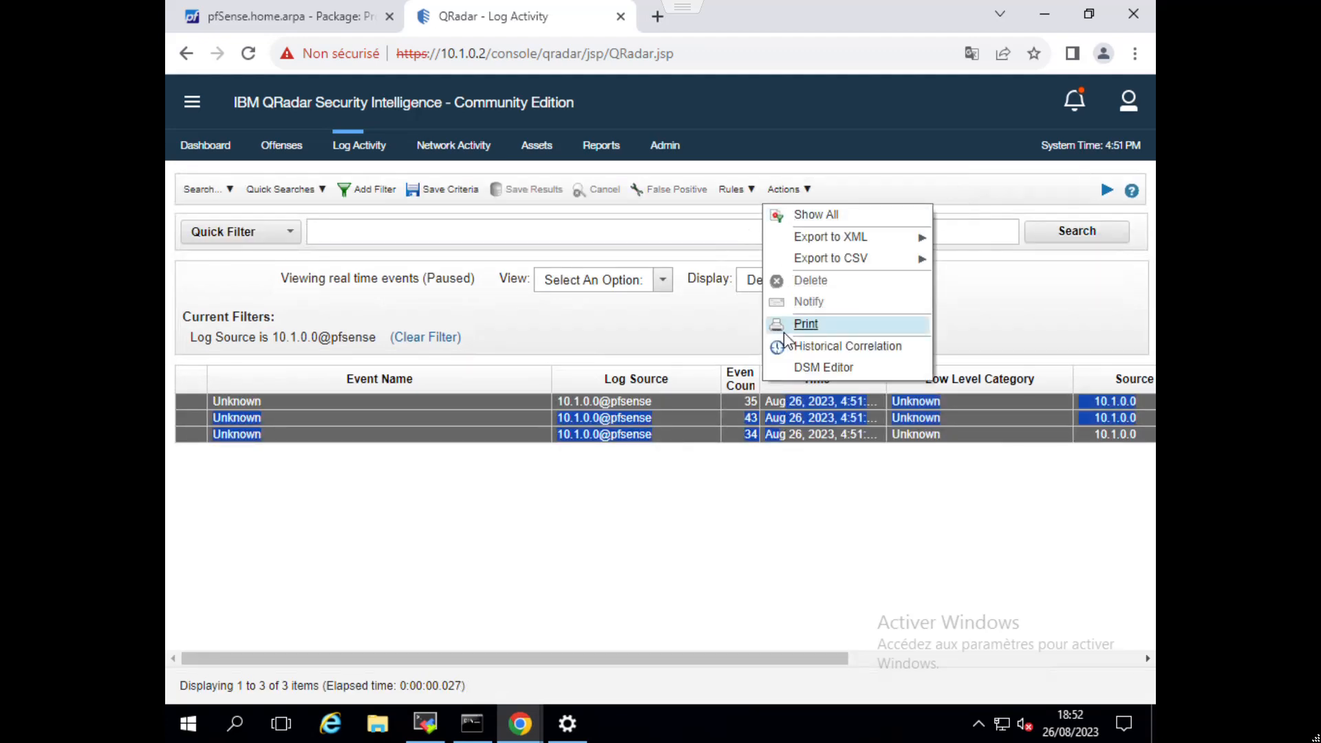
click(806, 372)
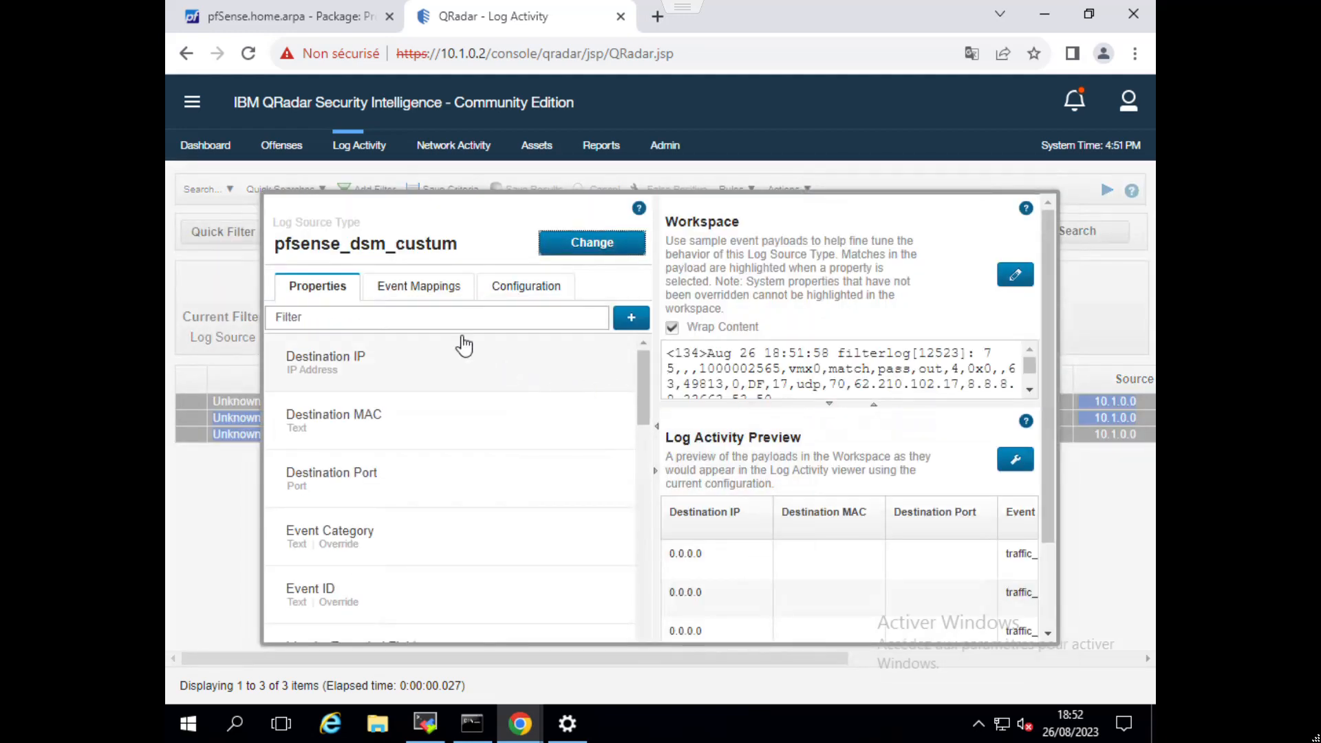
In the Log Activity Preview columns, hide Destination IP, Destination MAC, Destination Port, IPv6 Destination, IPv6 Source and Log Source Time.
click(1016, 459)
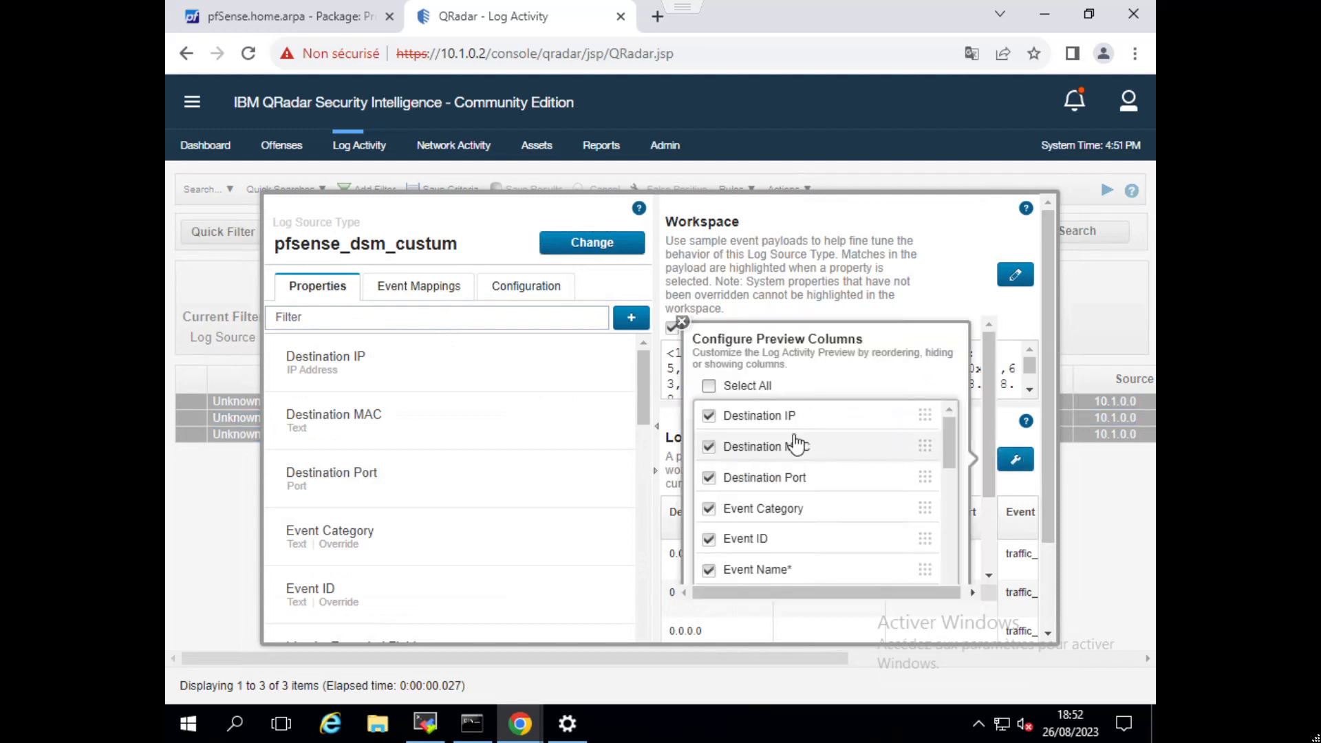
click(709, 417)
click(709, 447)
click(709, 478)
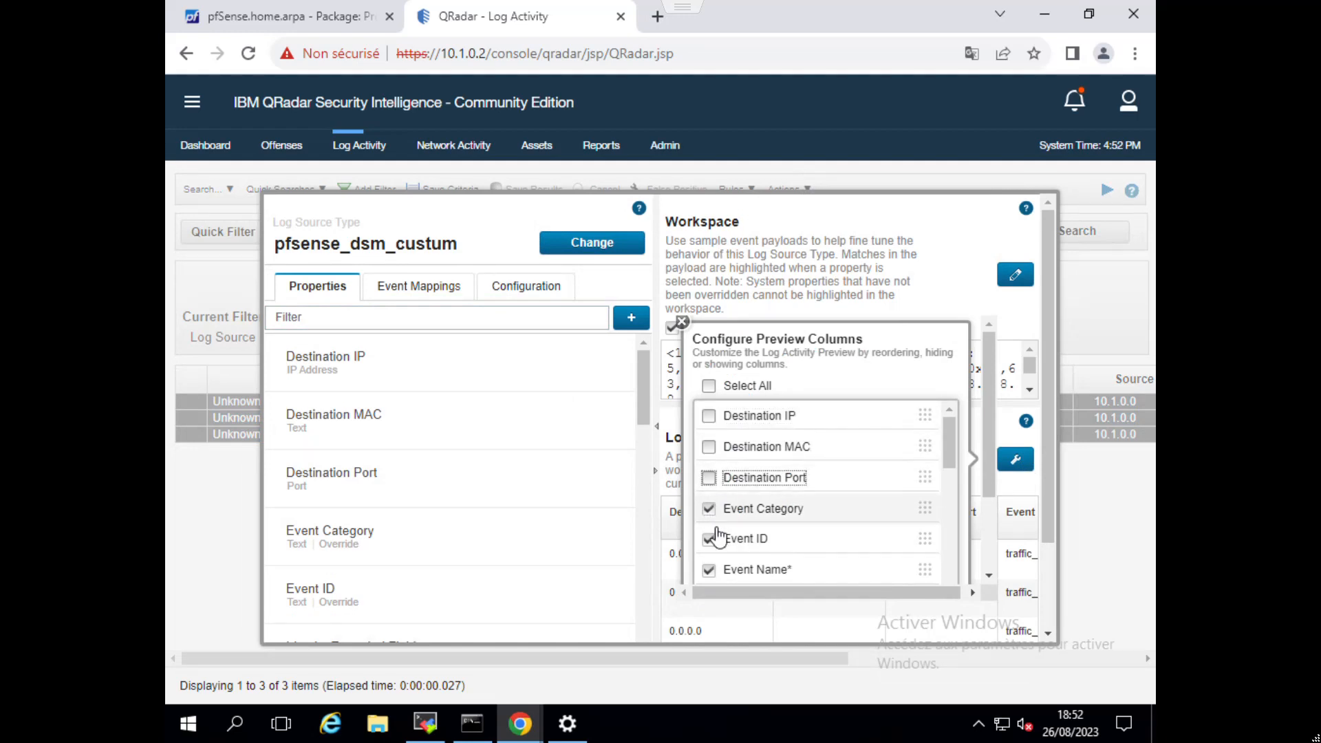
scroll(716, 536, down, 5)
scroll(719, 562, down, 3)
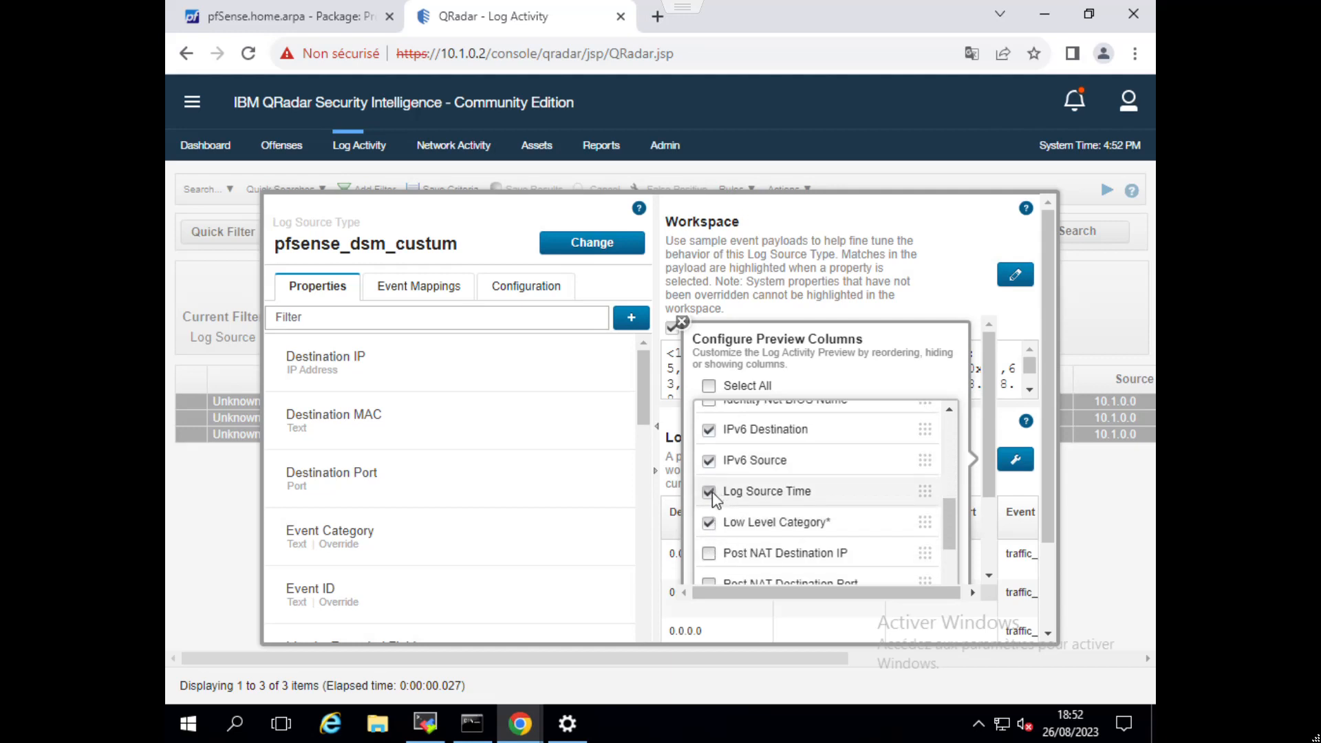
click(709, 491)
click(709, 429)
click(709, 460)
Hide the Protocol, Severity, Source IP, Source MAC, Source Port and Username preview columns as well, and apply the column configuration.
scroll(713, 465, down, 10)
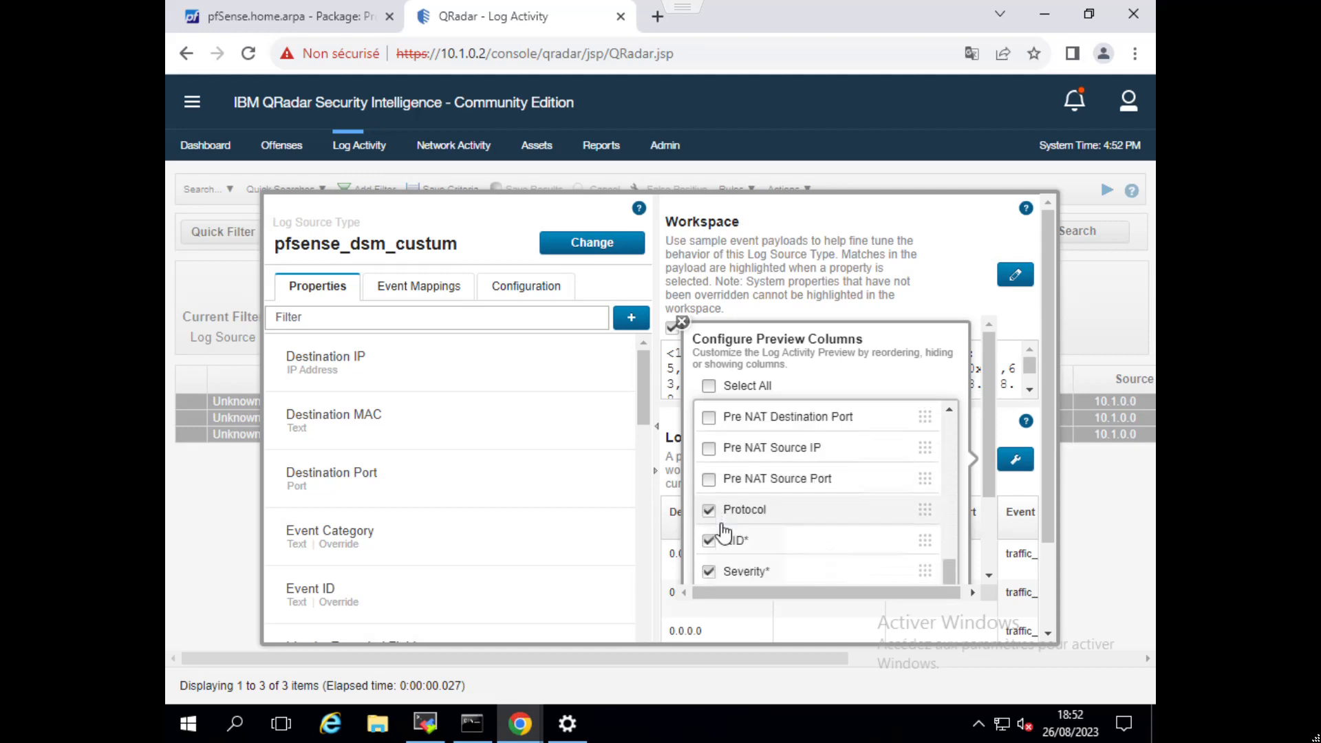
click(708, 441)
click(708, 503)
click(709, 534)
click(709, 564)
scroll(737, 527, down, 3)
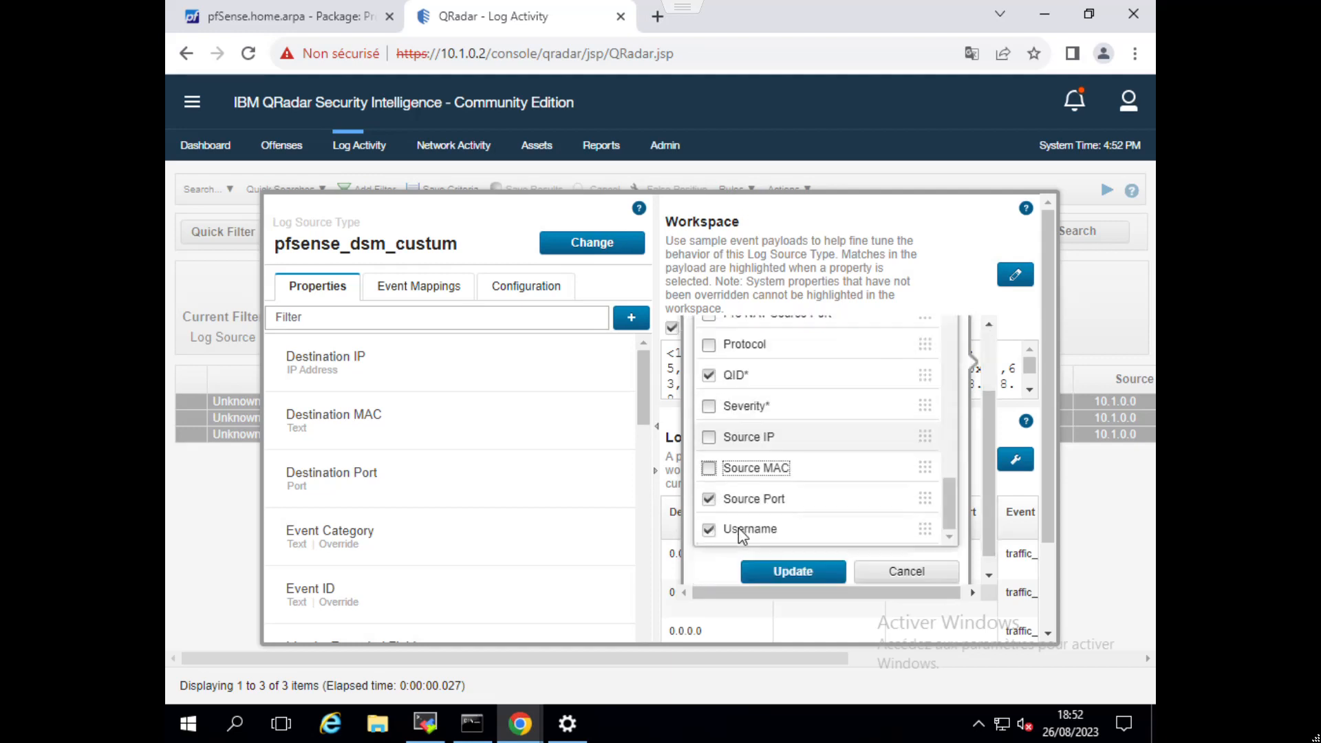
click(710, 482)
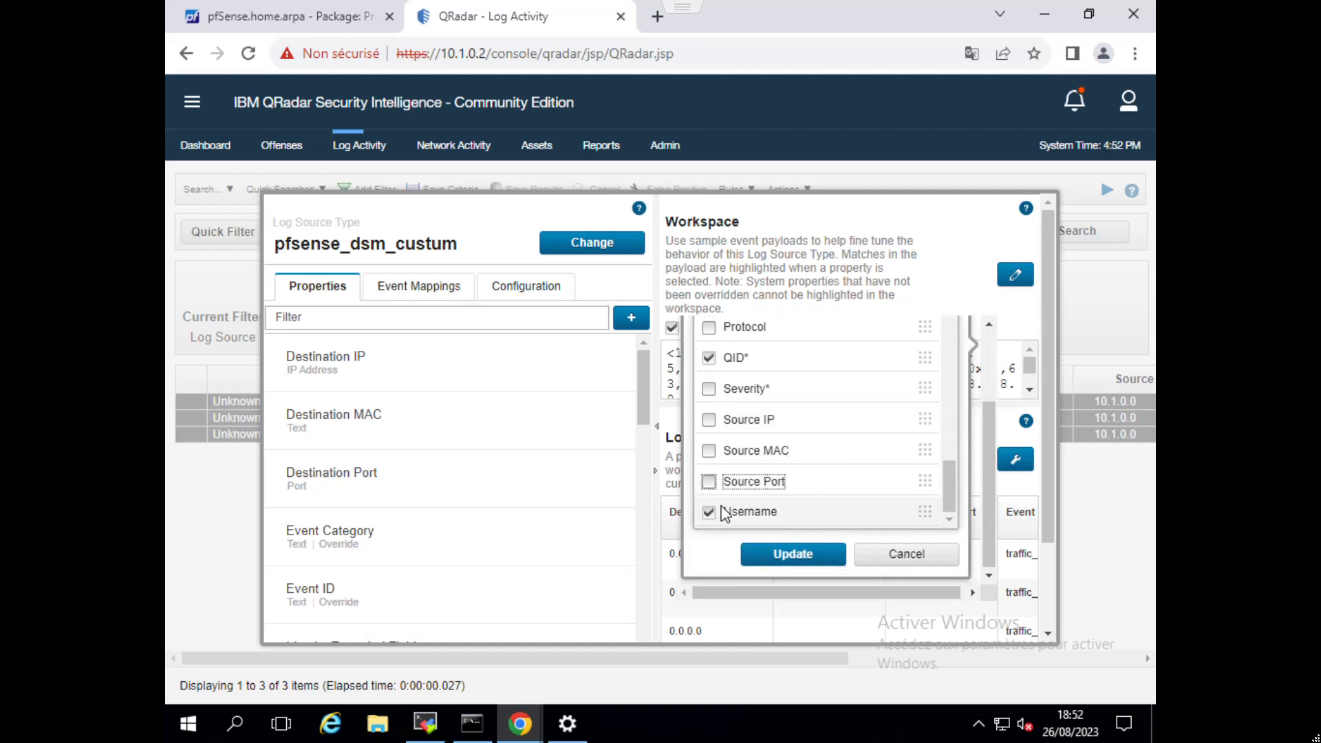
click(719, 511)
click(773, 554)
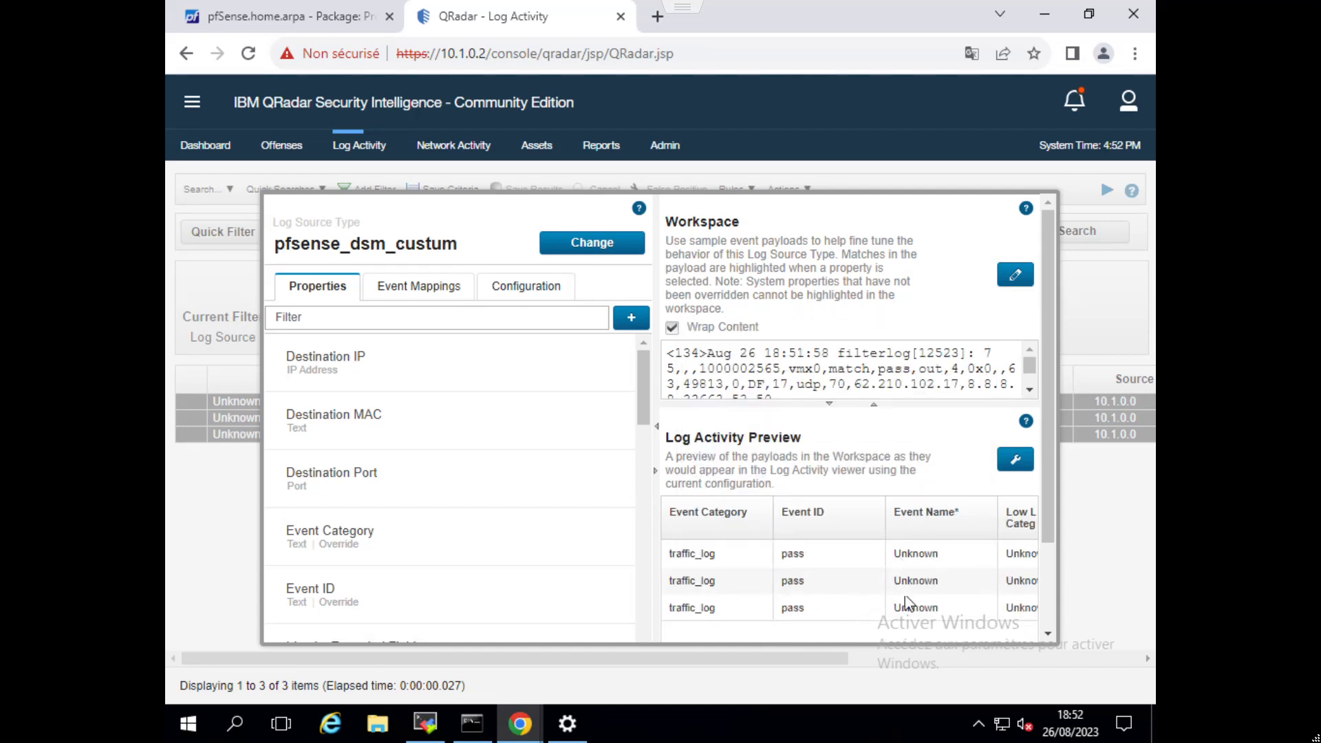
Start a new event mapping with Event ID pass and Event Category traffic_log.
click(883, 590)
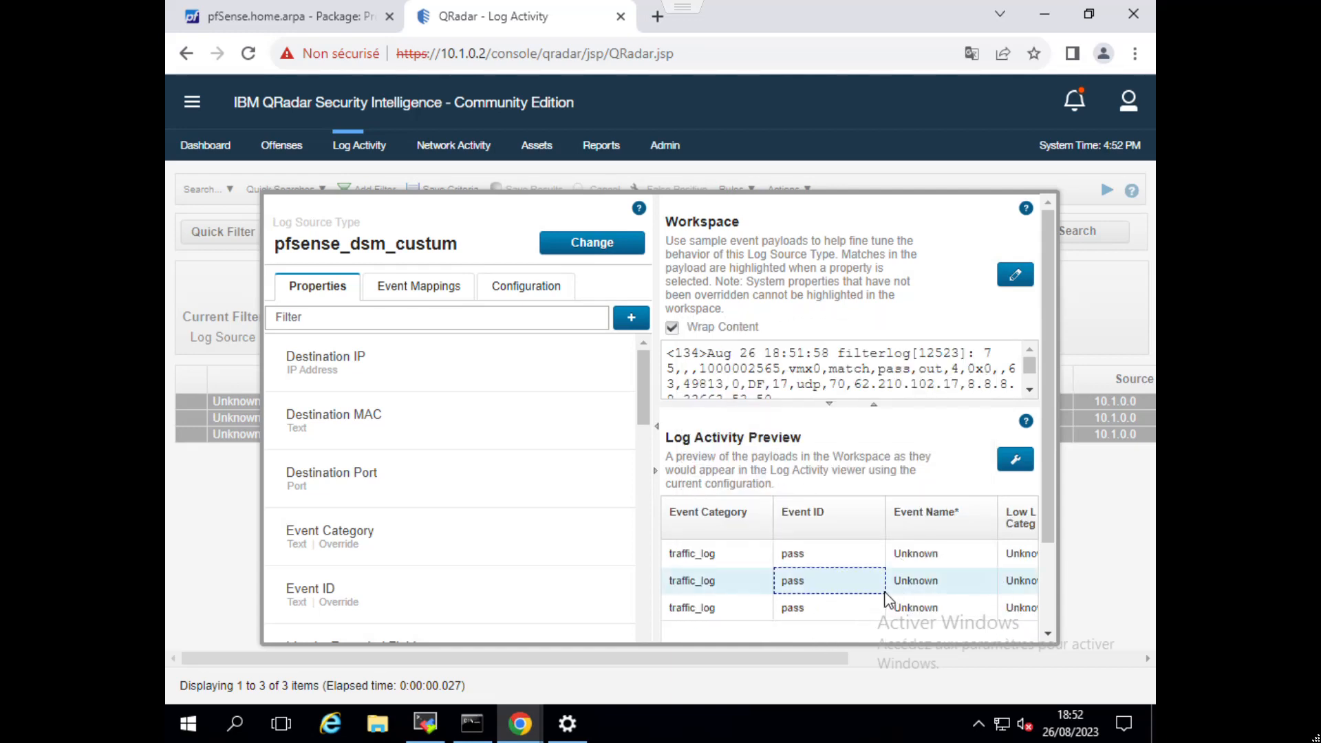
scroll(1002, 561, down, 2)
drag(862, 580, 828, 564)
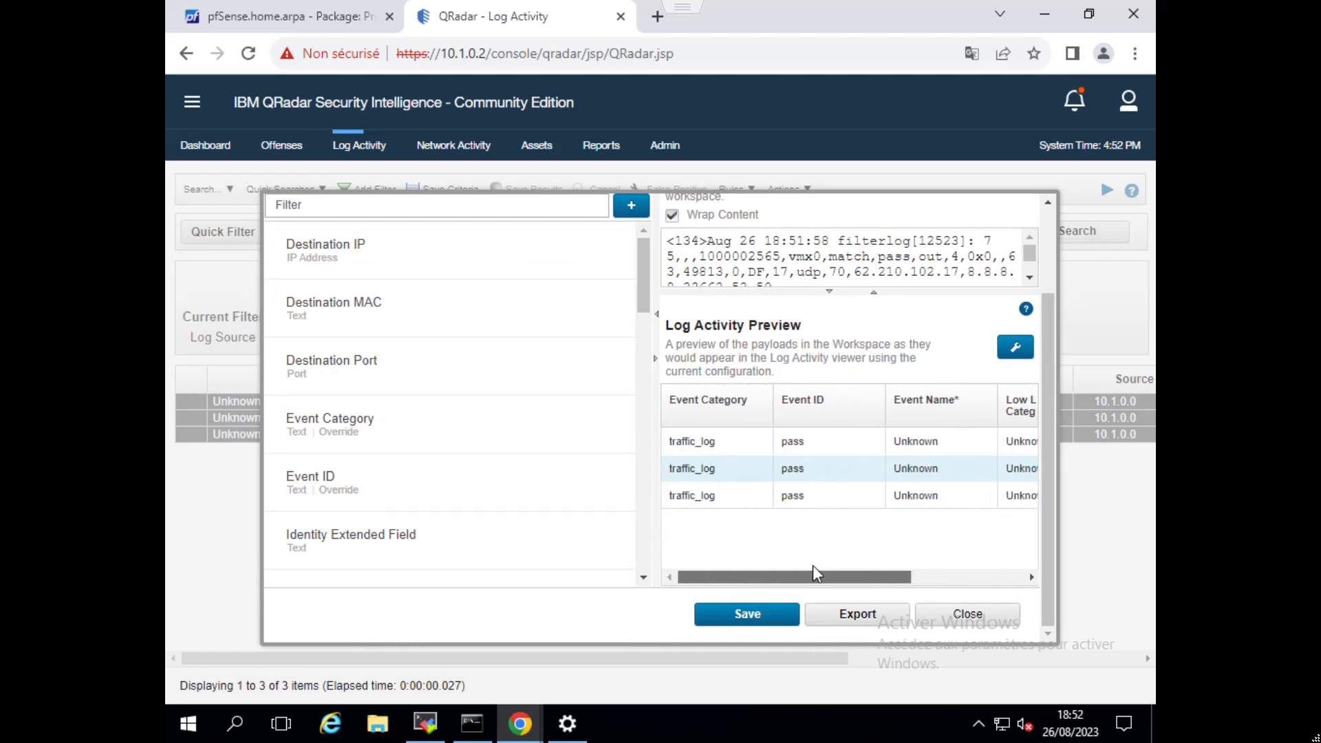
scroll(507, 309, up, 2)
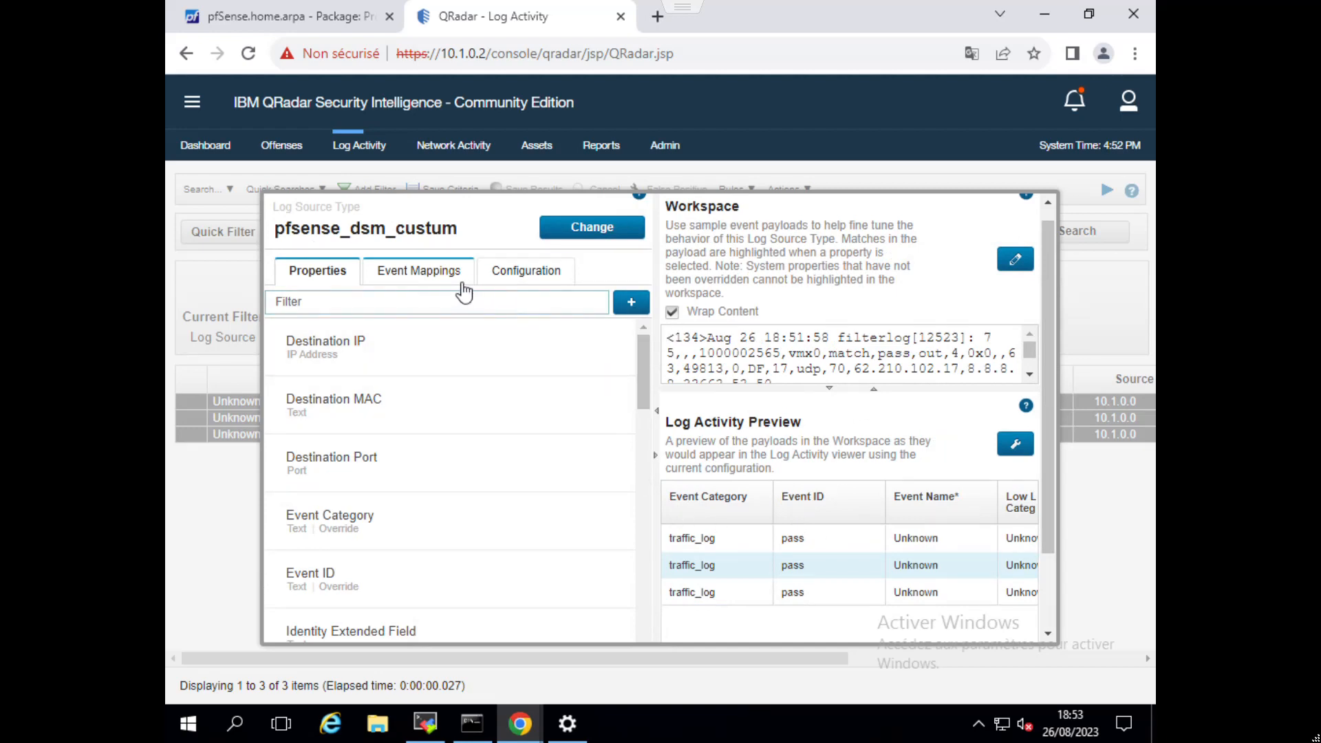
click(439, 272)
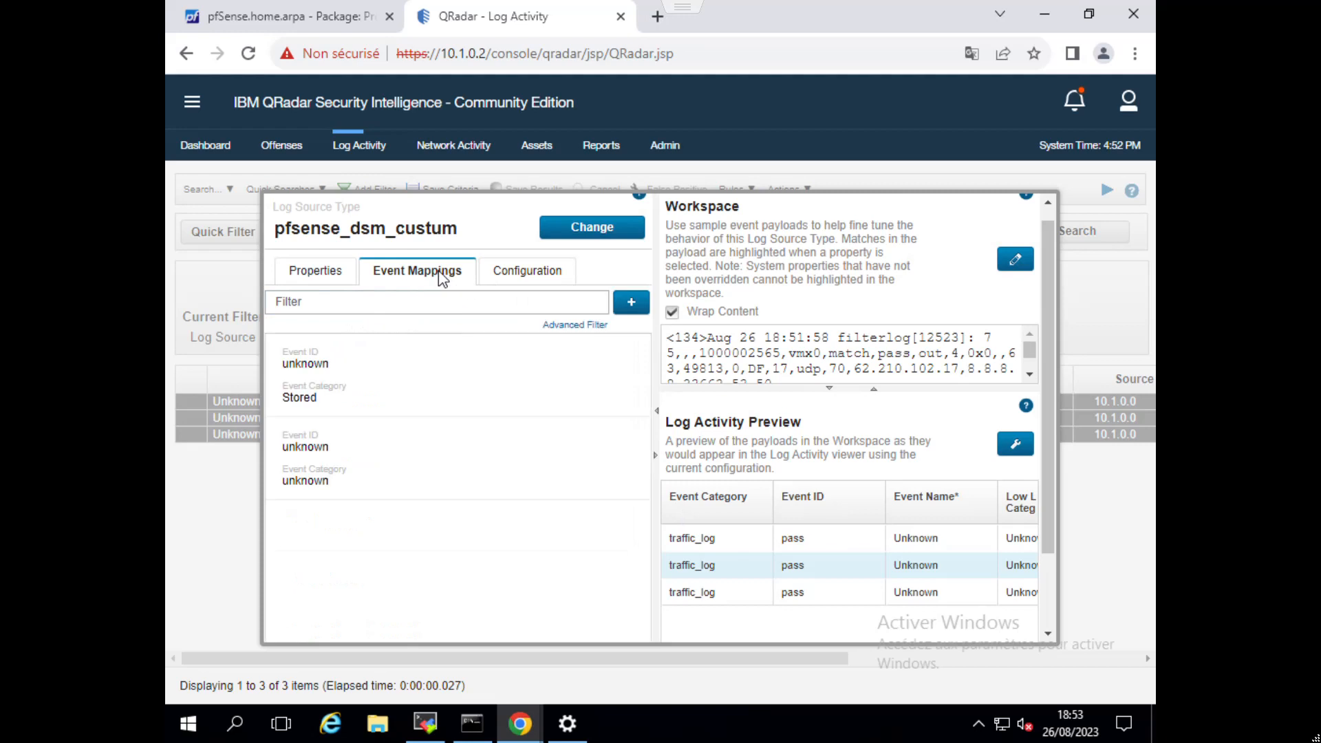
click(631, 303)
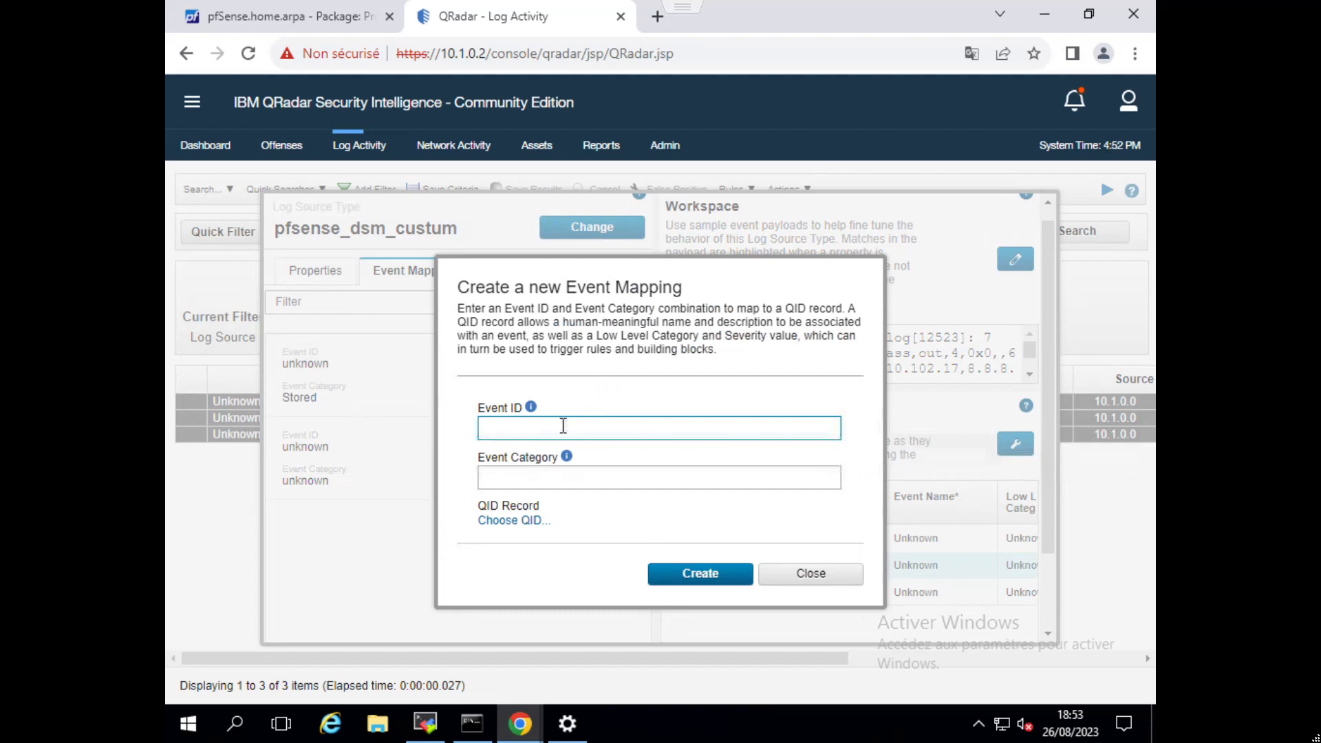
drag(650, 283, 681, 191)
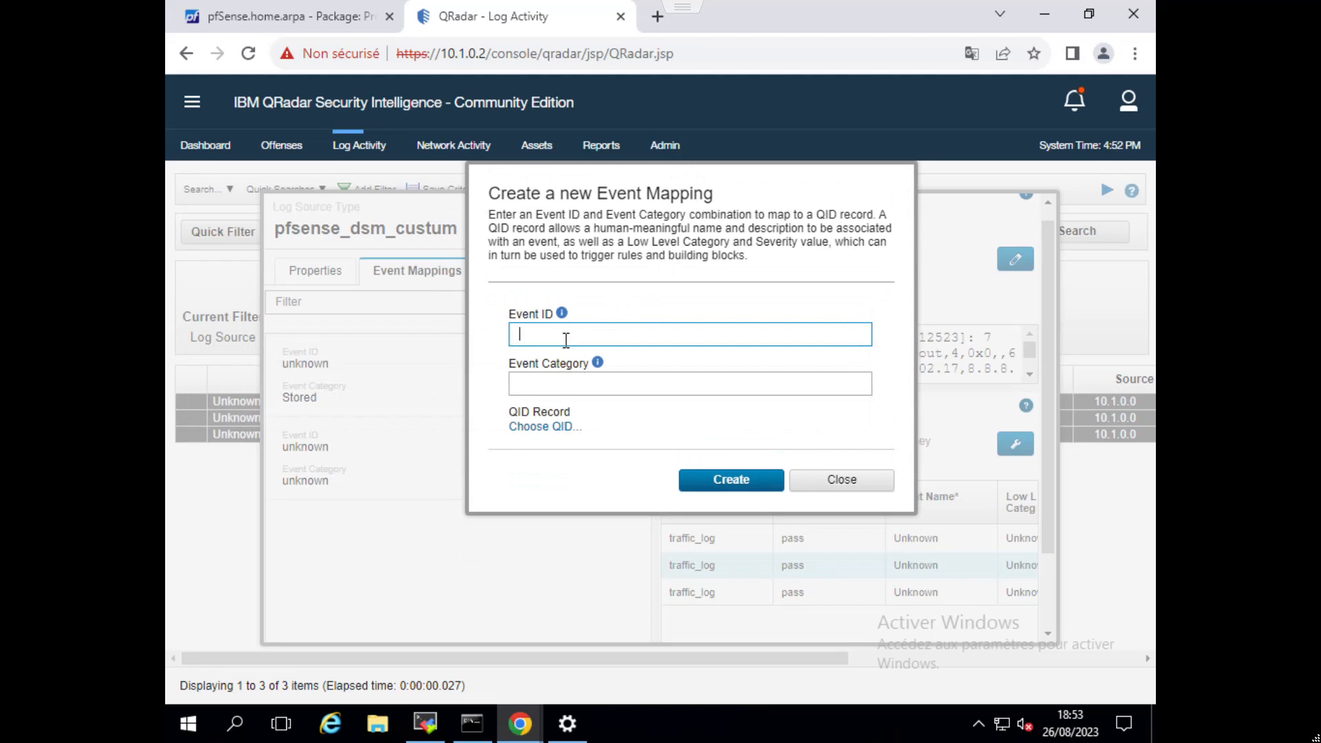
text(ass)
click(546, 382)
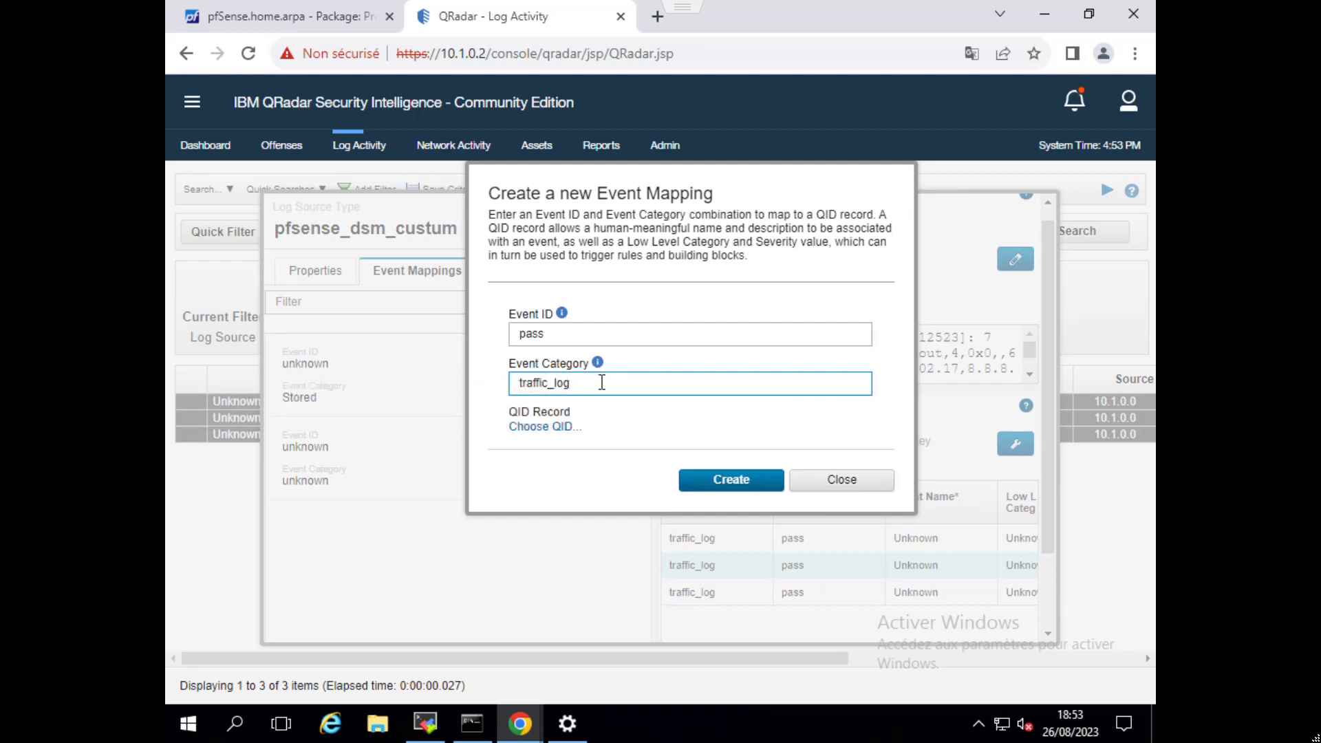
Search for a QID record for the mapping with High Level Category Access and Low Level Category Firewall Permit.
click(565, 428)
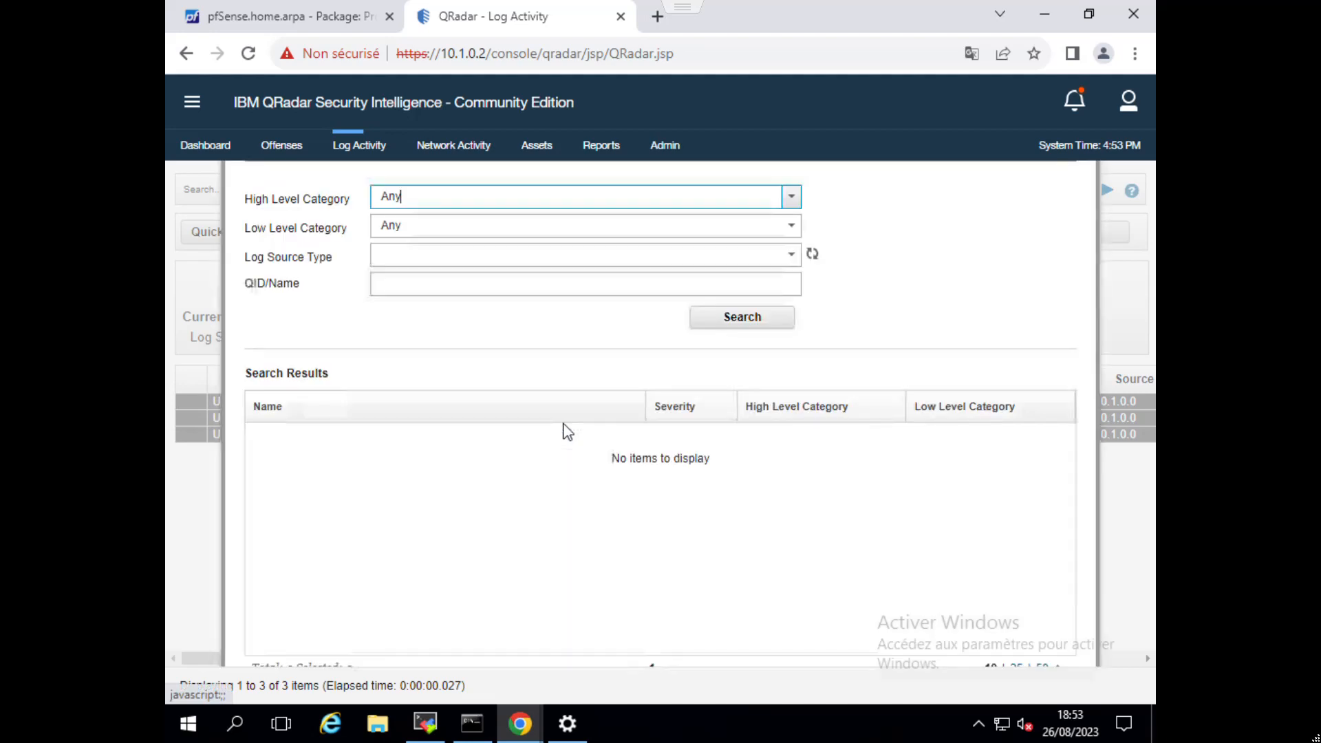
click(465, 276)
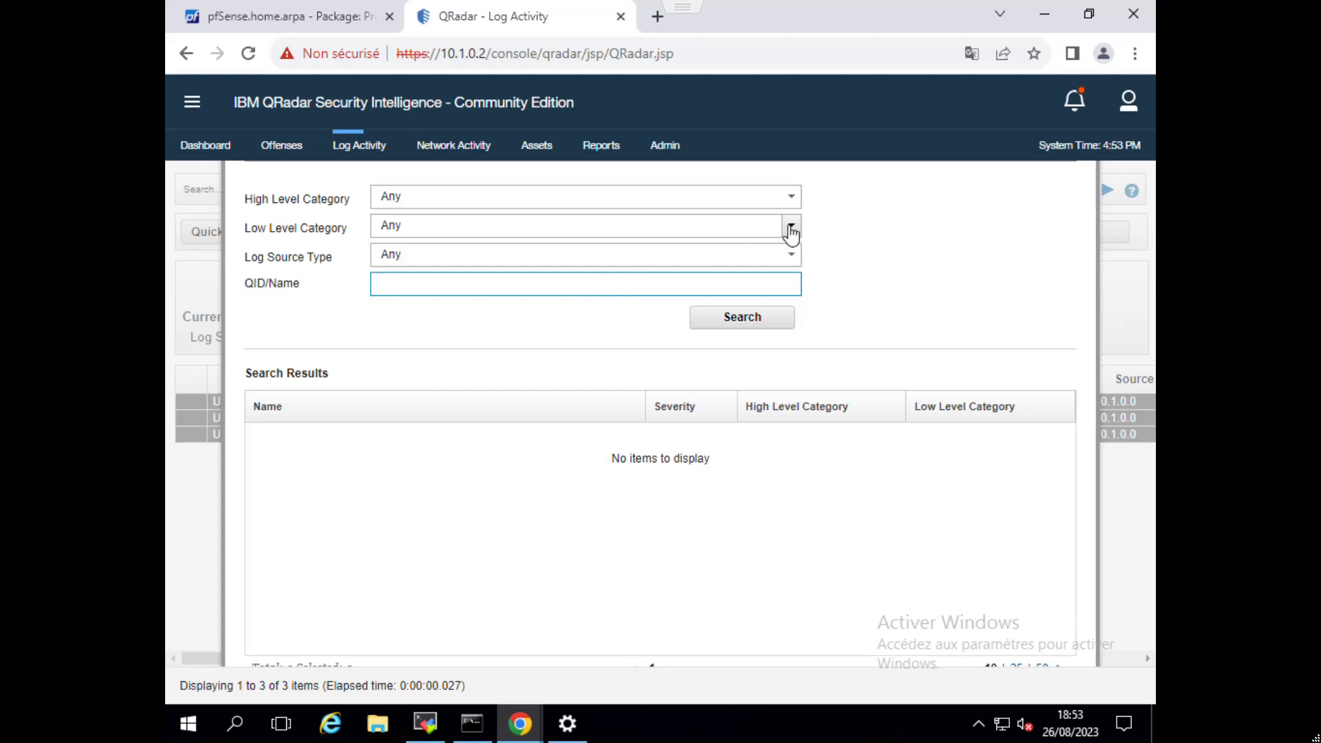
click(790, 198)
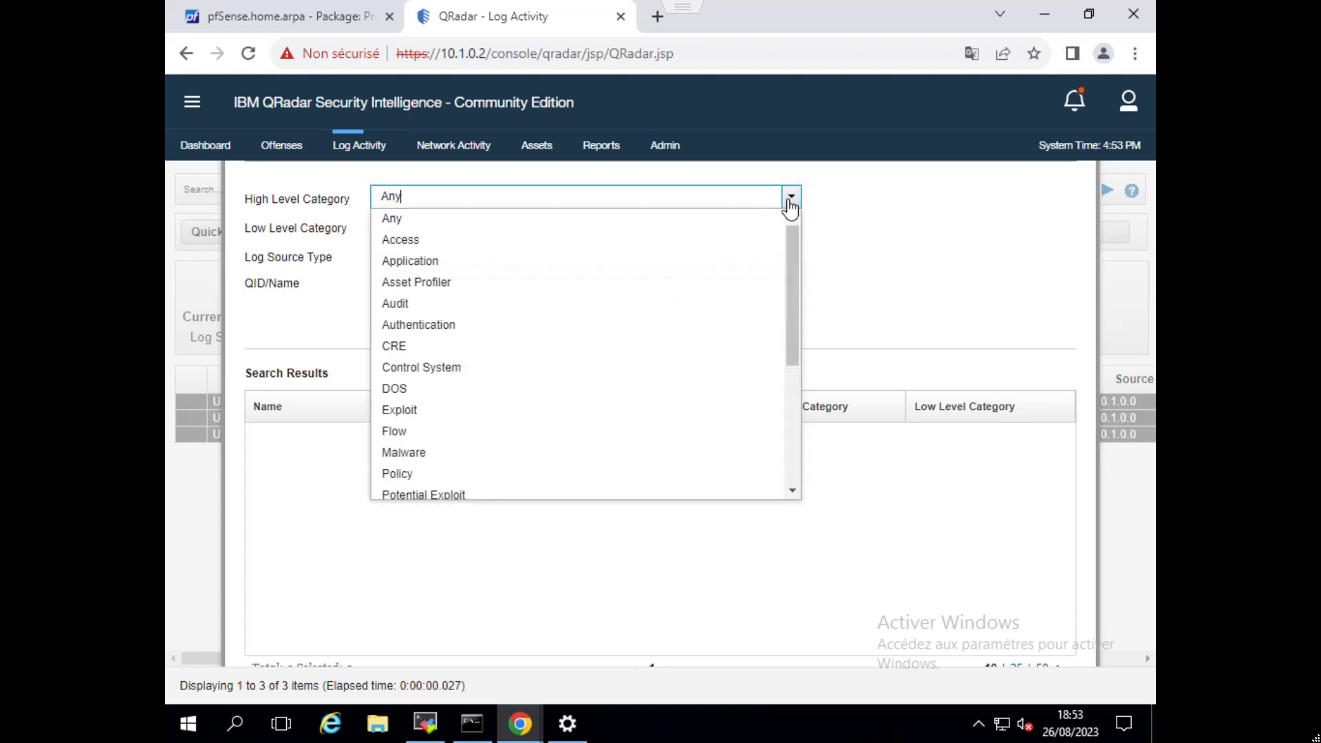
click(554, 241)
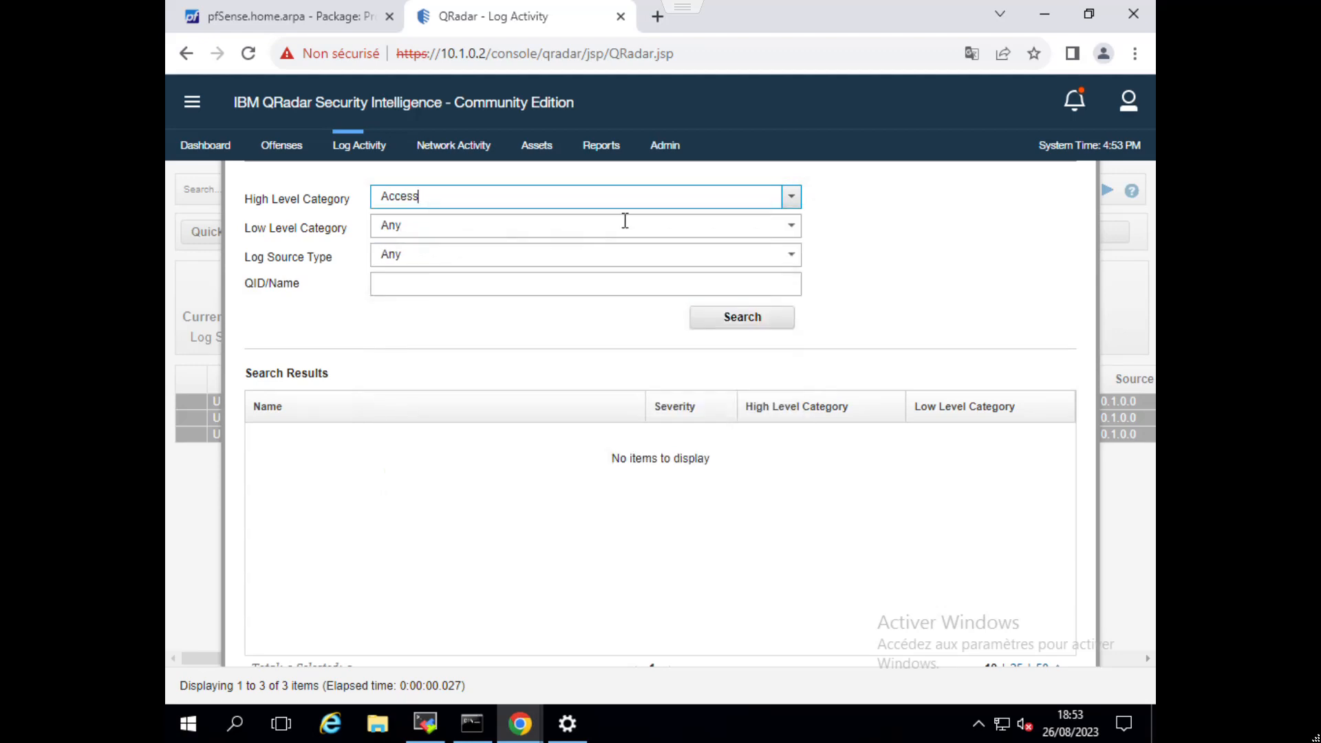
click(790, 227)
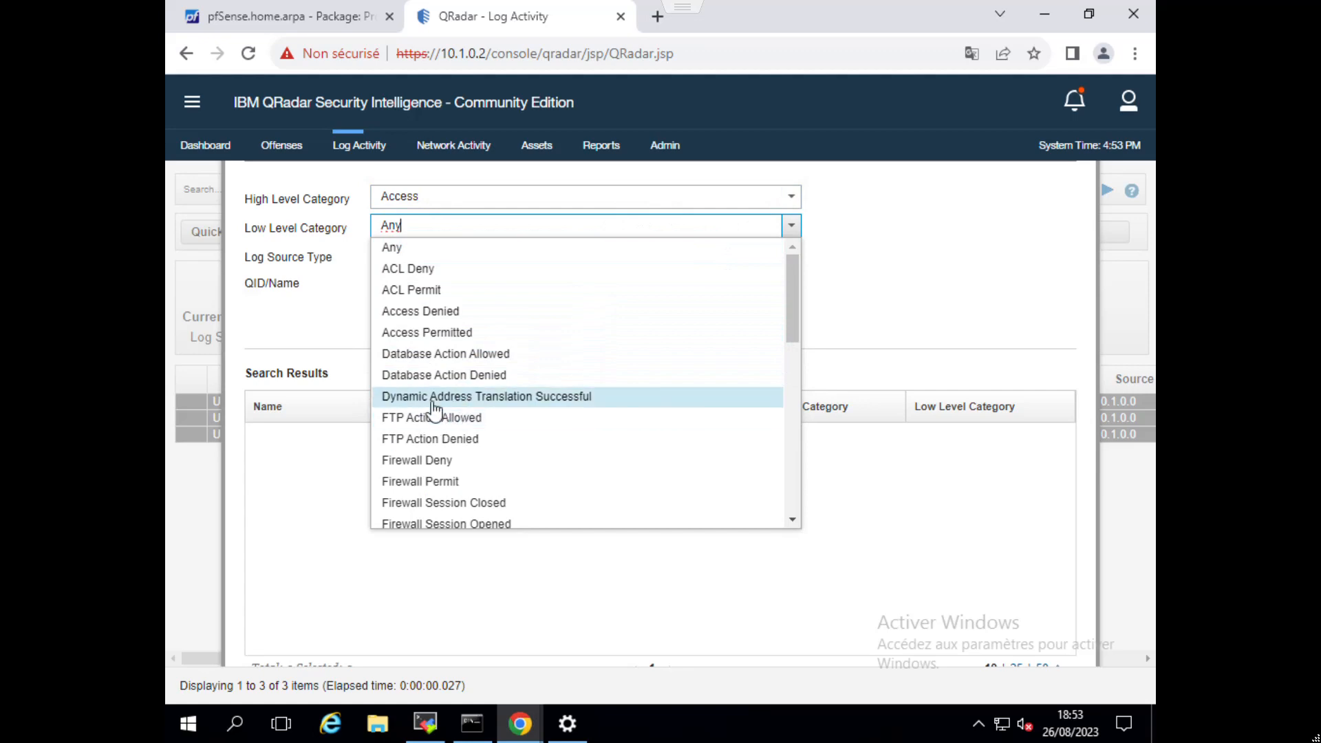
click(454, 482)
click(438, 283)
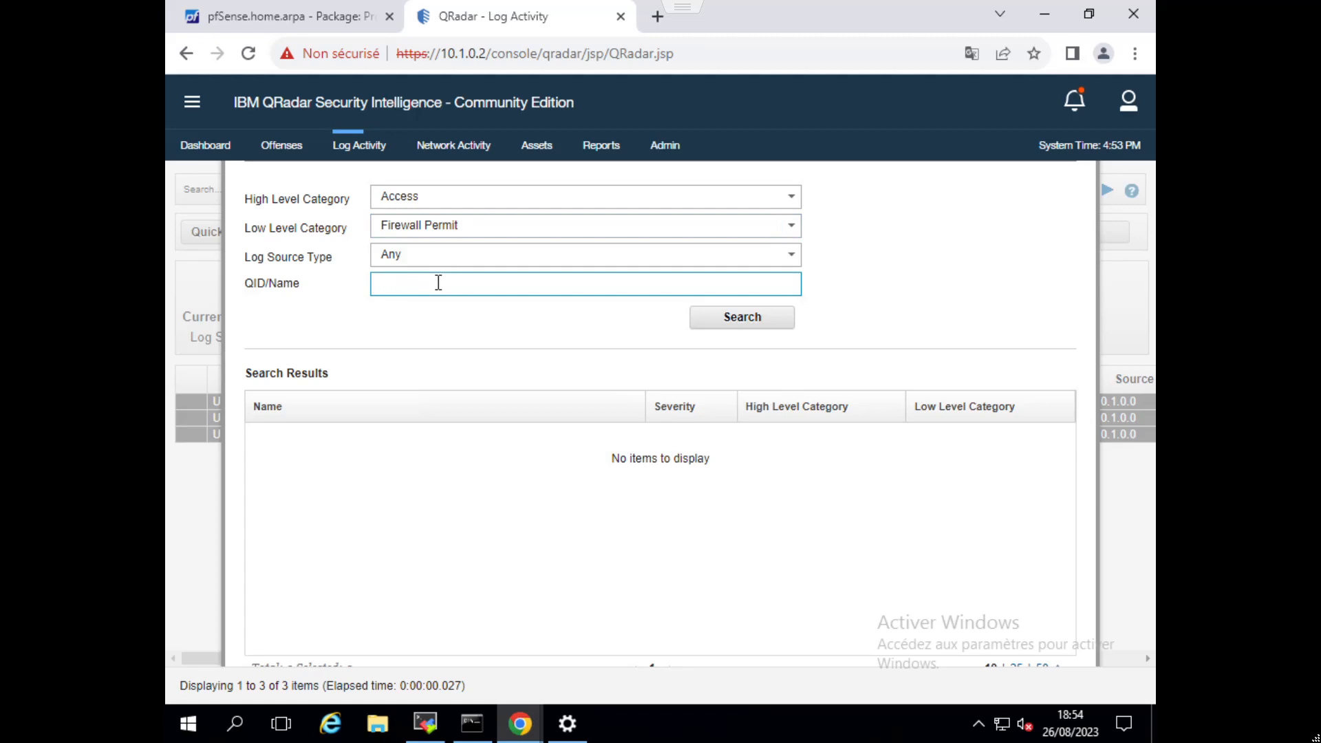
click(736, 323)
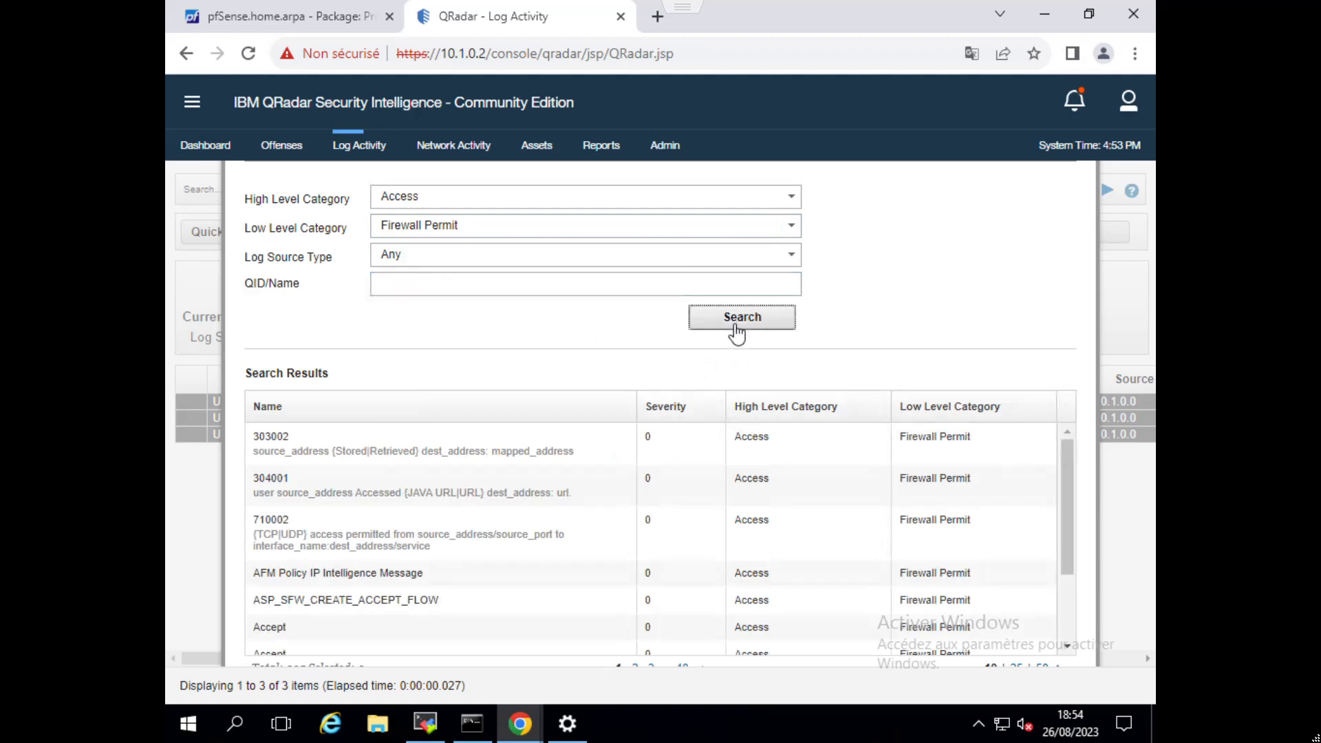
Assign the first Accept QID record in the Firewall Permit results to the pass / traffic_log mapping and create it.
scroll(523, 545, down, 2)
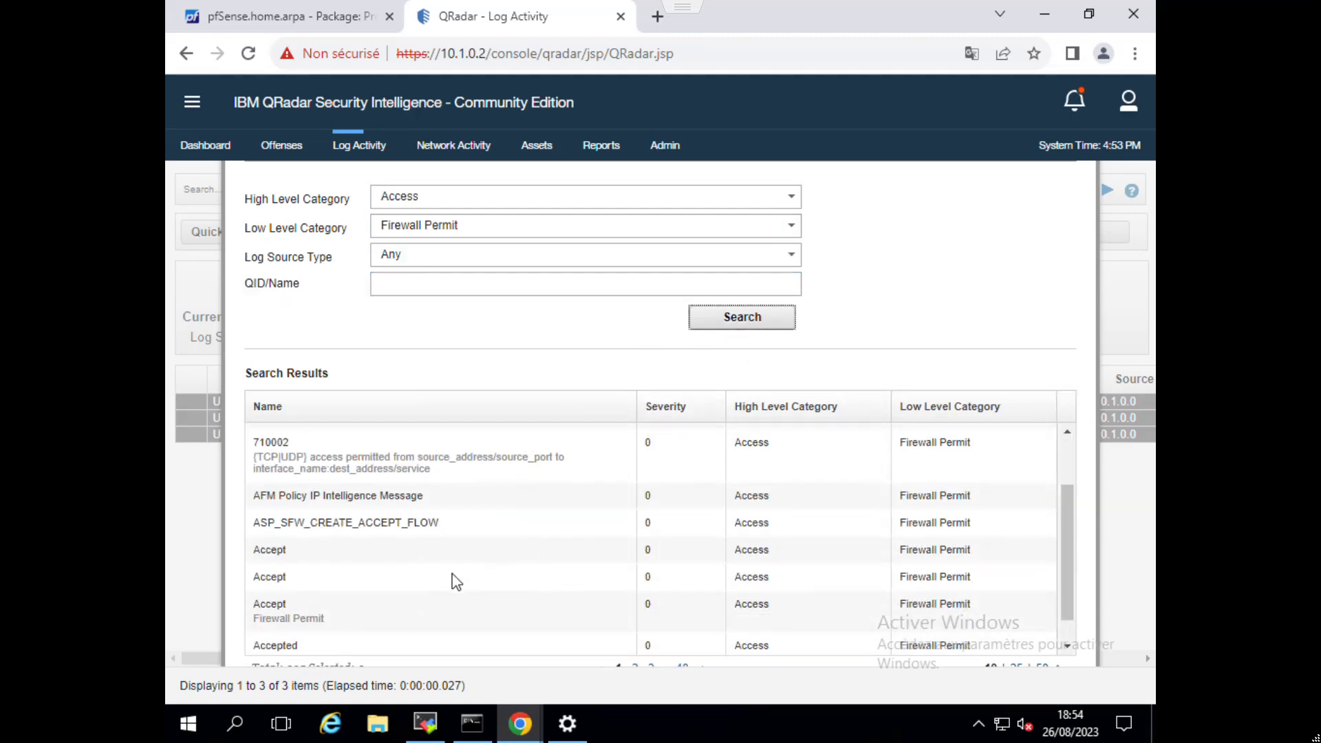
scroll(628, 616, down, 1)
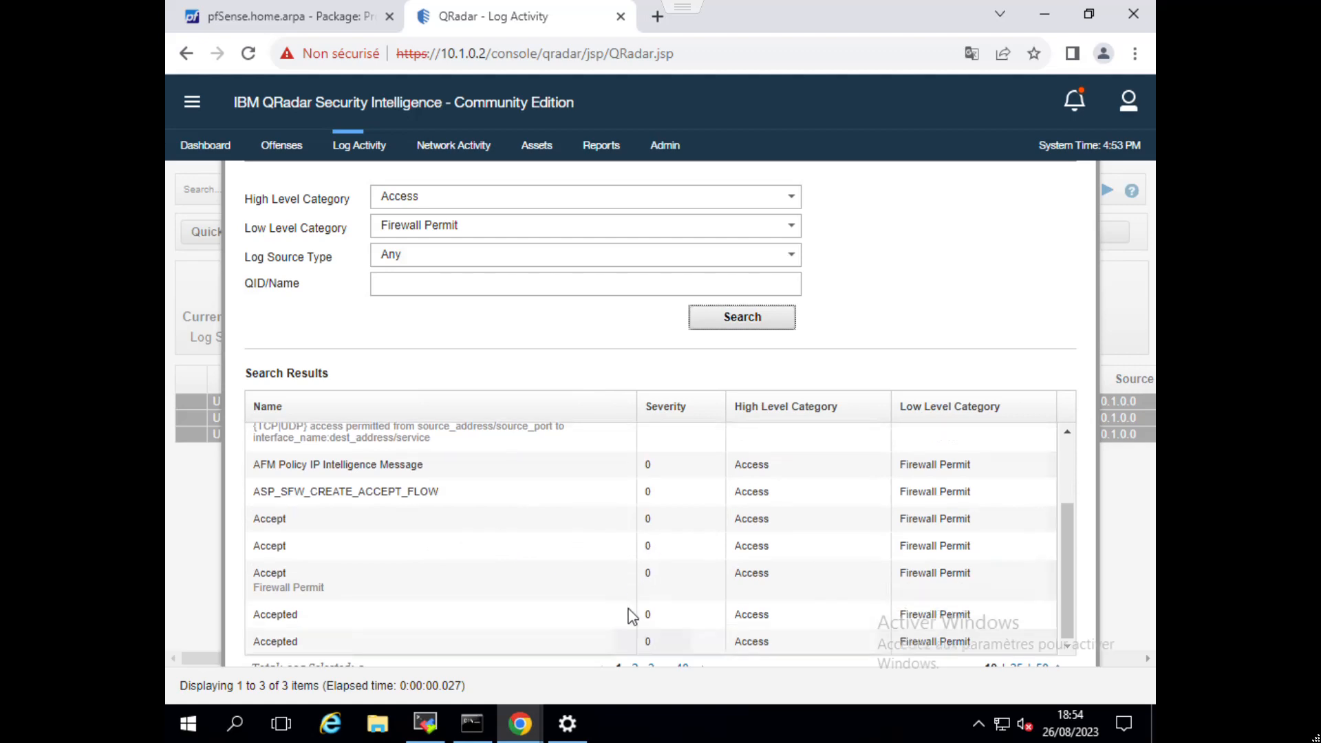
click(370, 526)
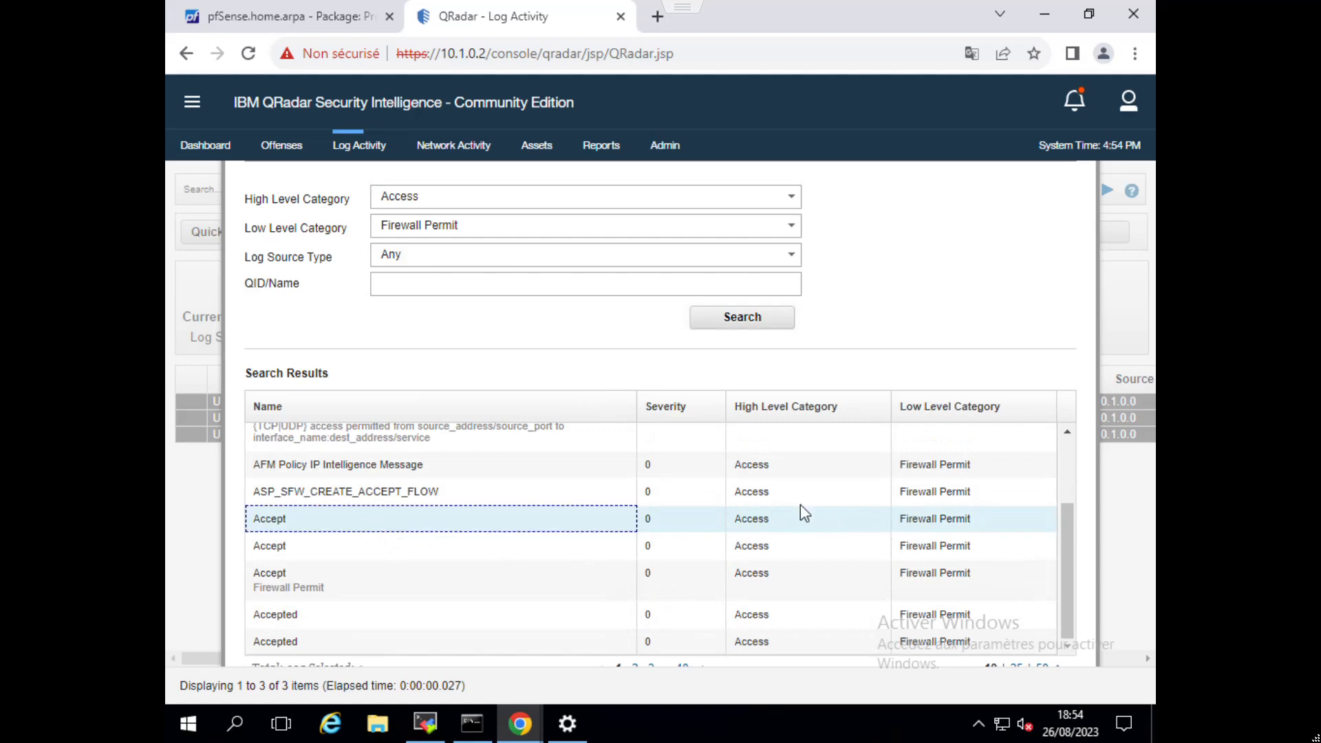
double_click(550, 519)
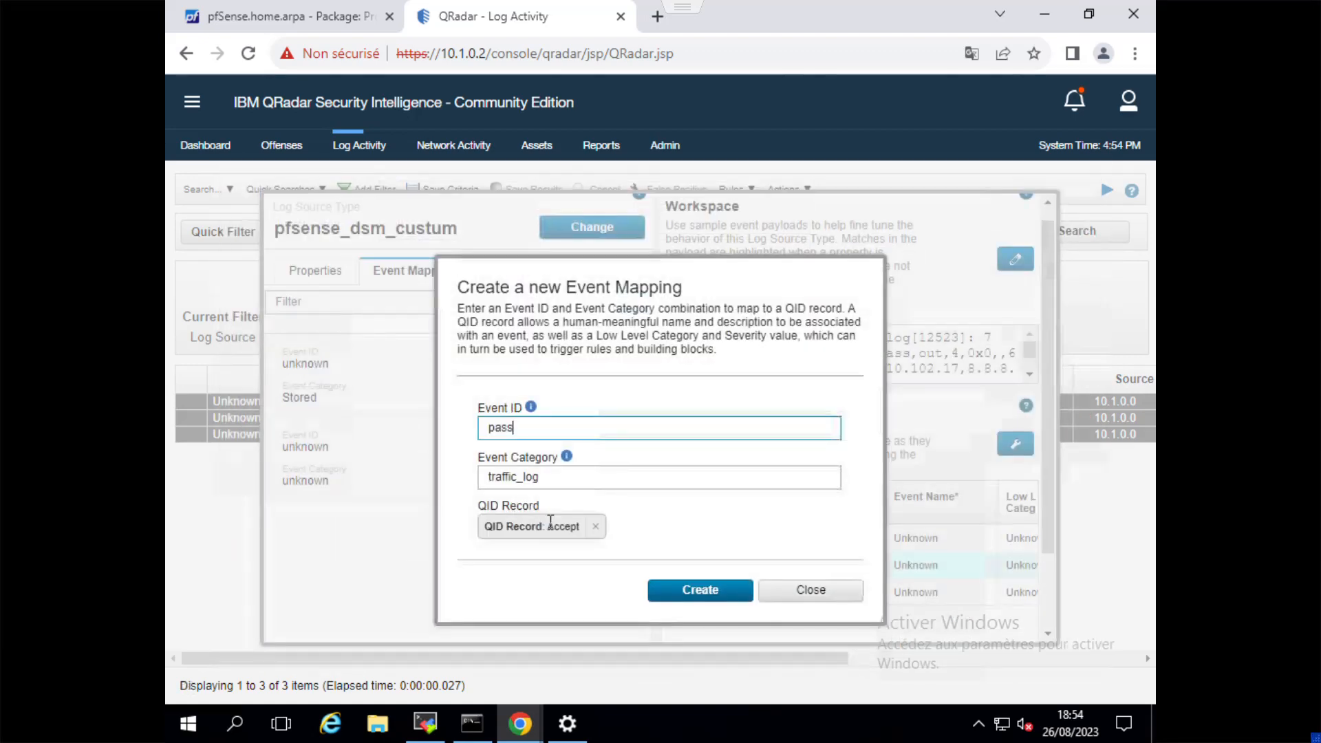
click(699, 590)
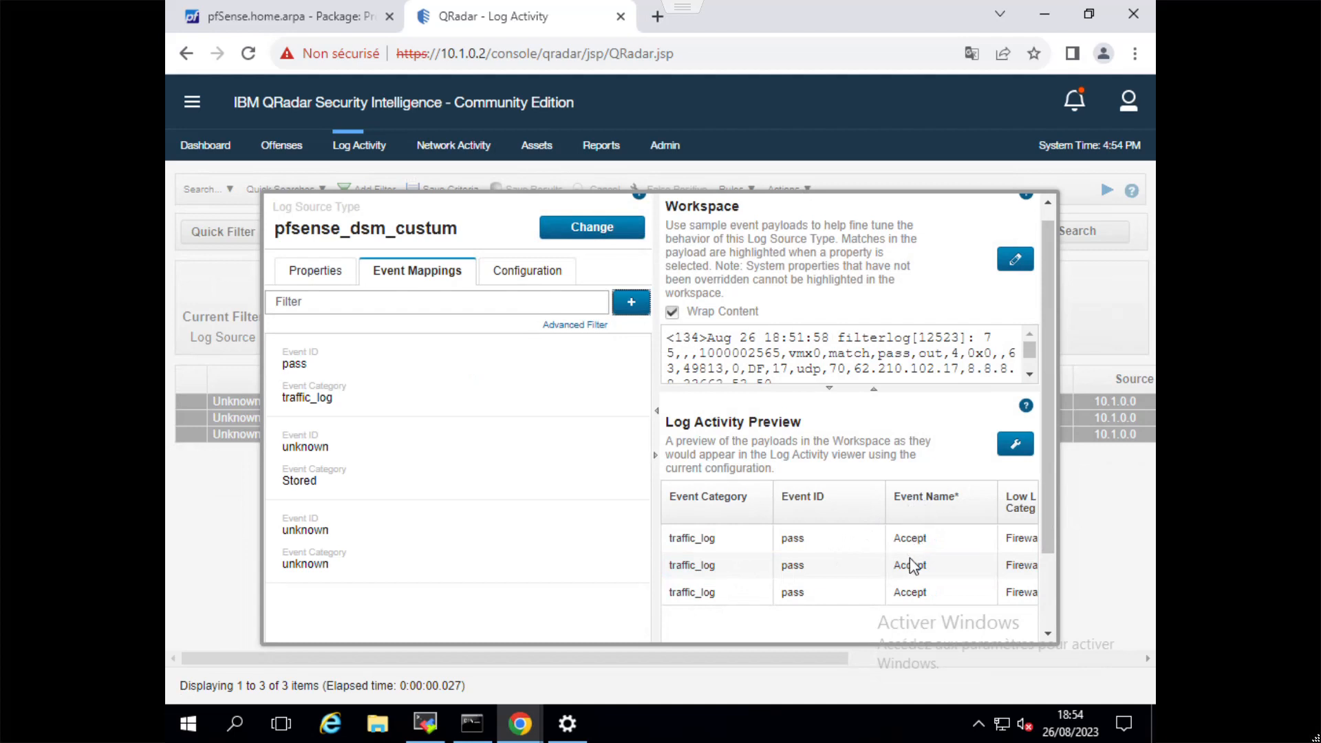
Check the mapped event's name, Low Level Category and QID in the Log Activity Preview, save the DSM configuration and close the editor.
scroll(886, 583, down, 2)
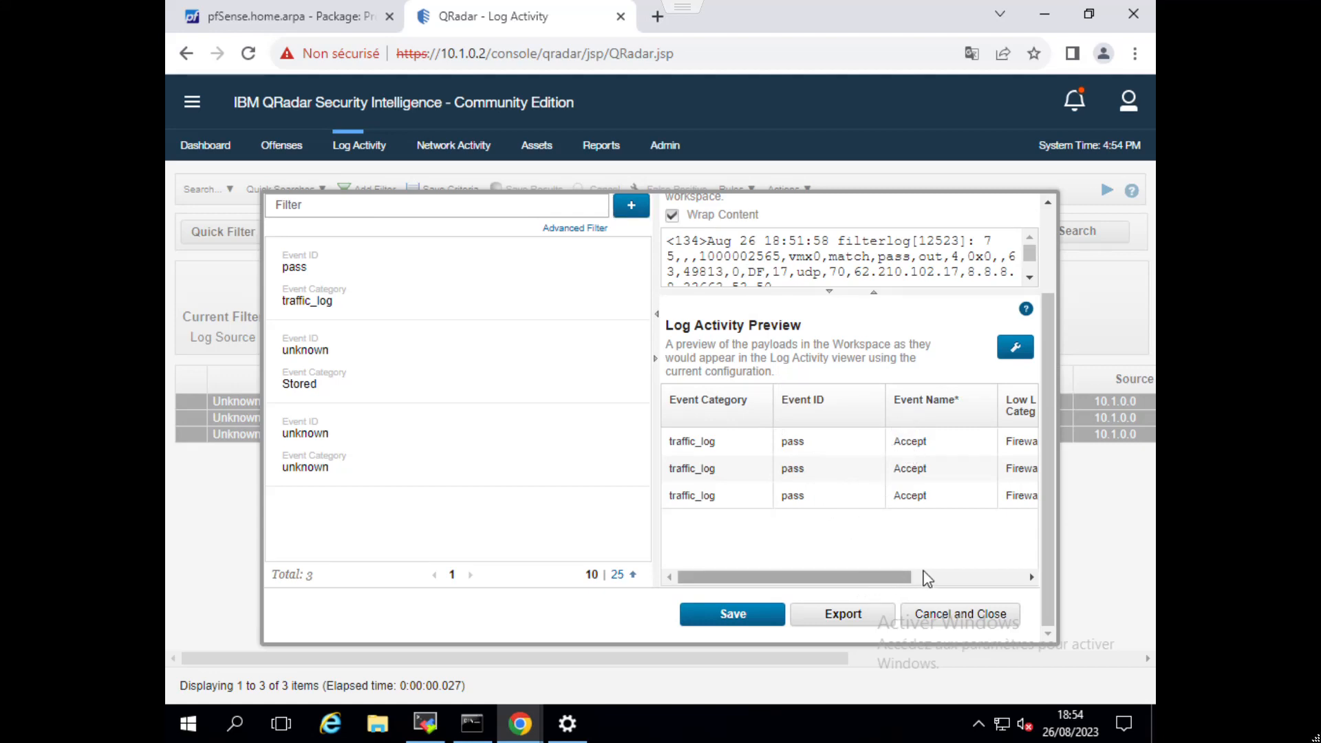
click(1030, 577)
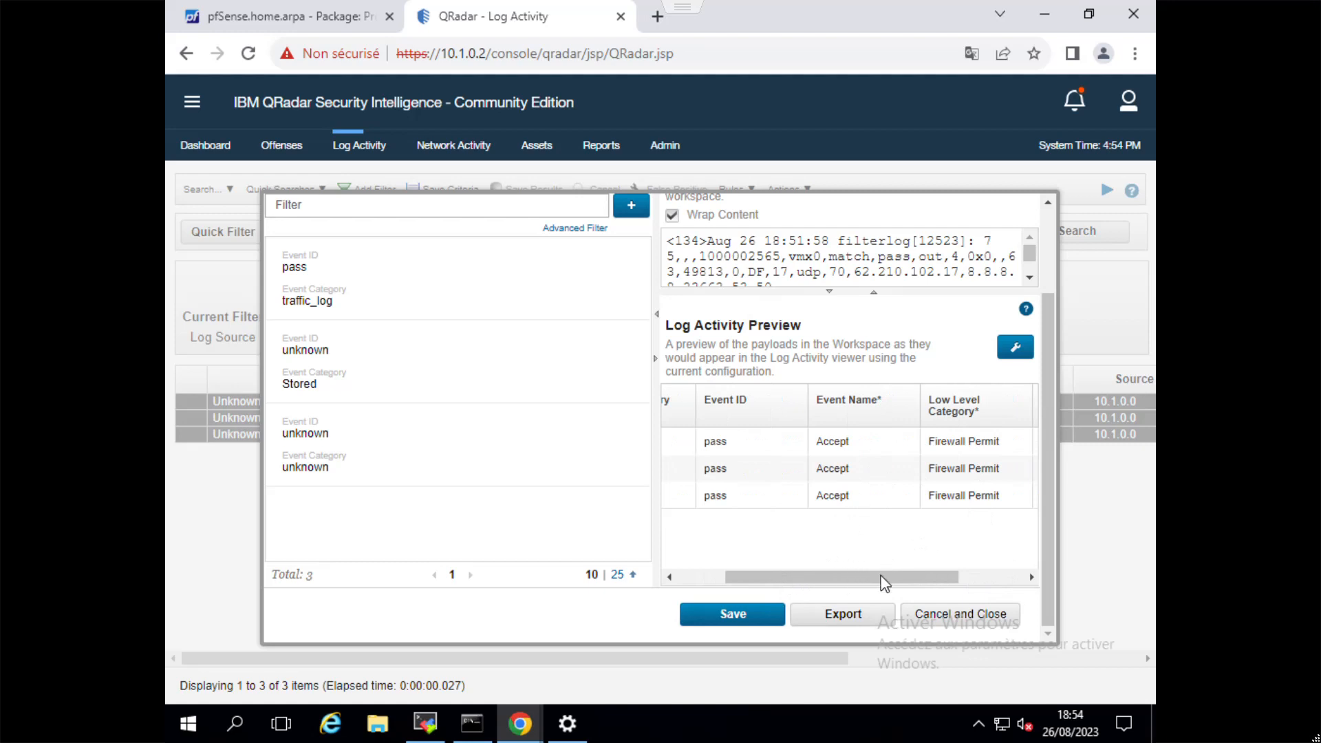
click(995, 578)
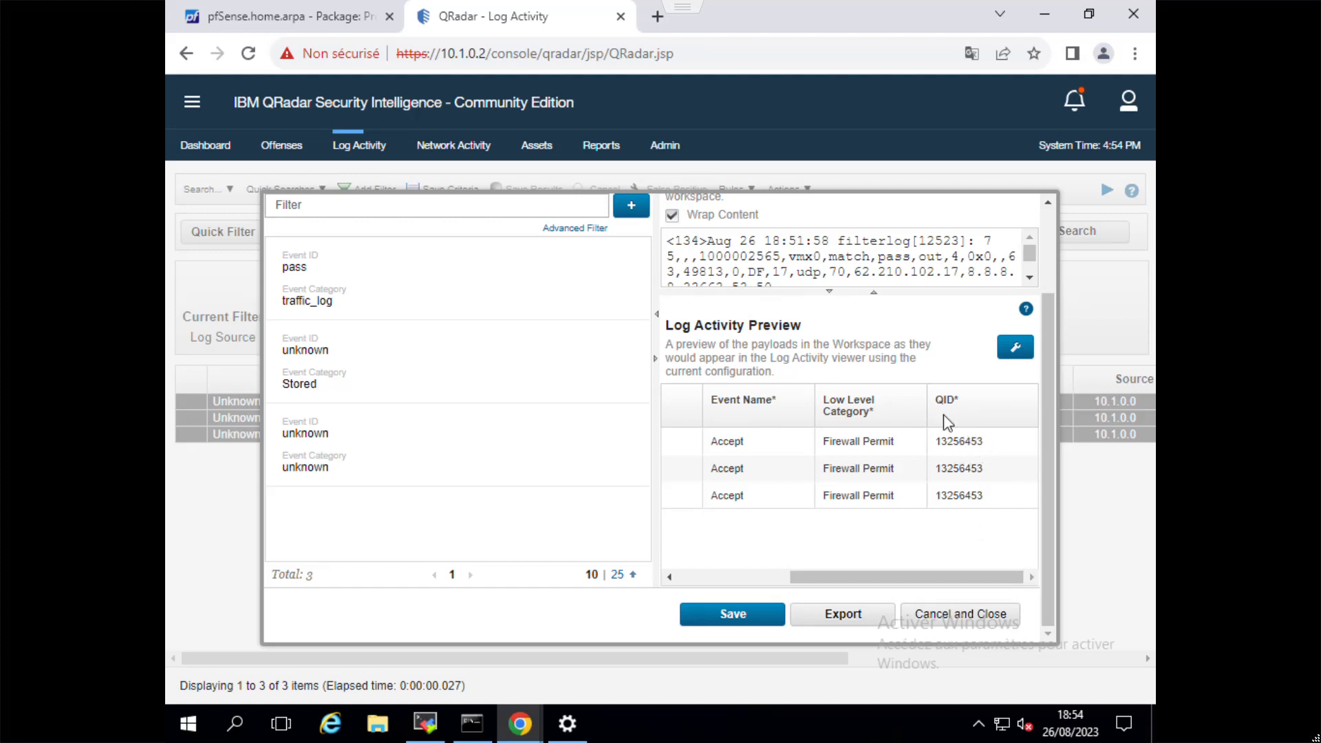
click(733, 614)
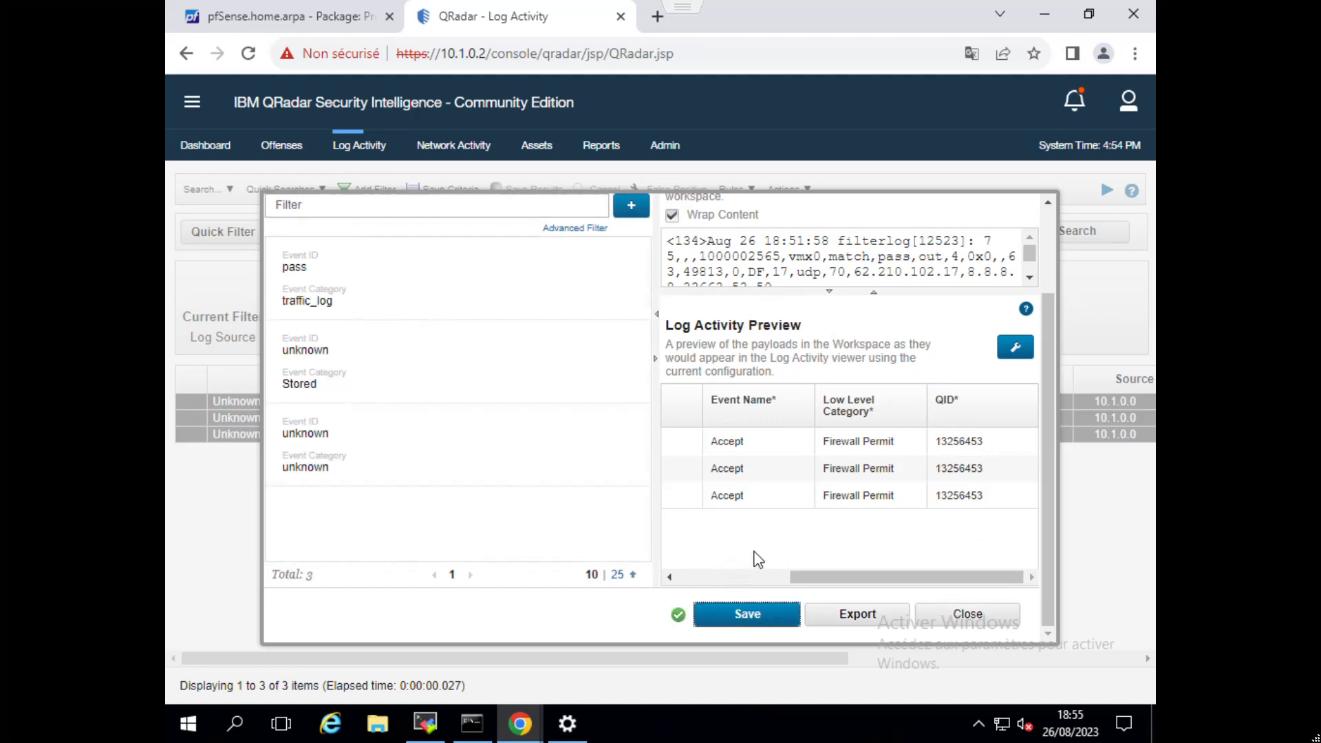
click(965, 614)
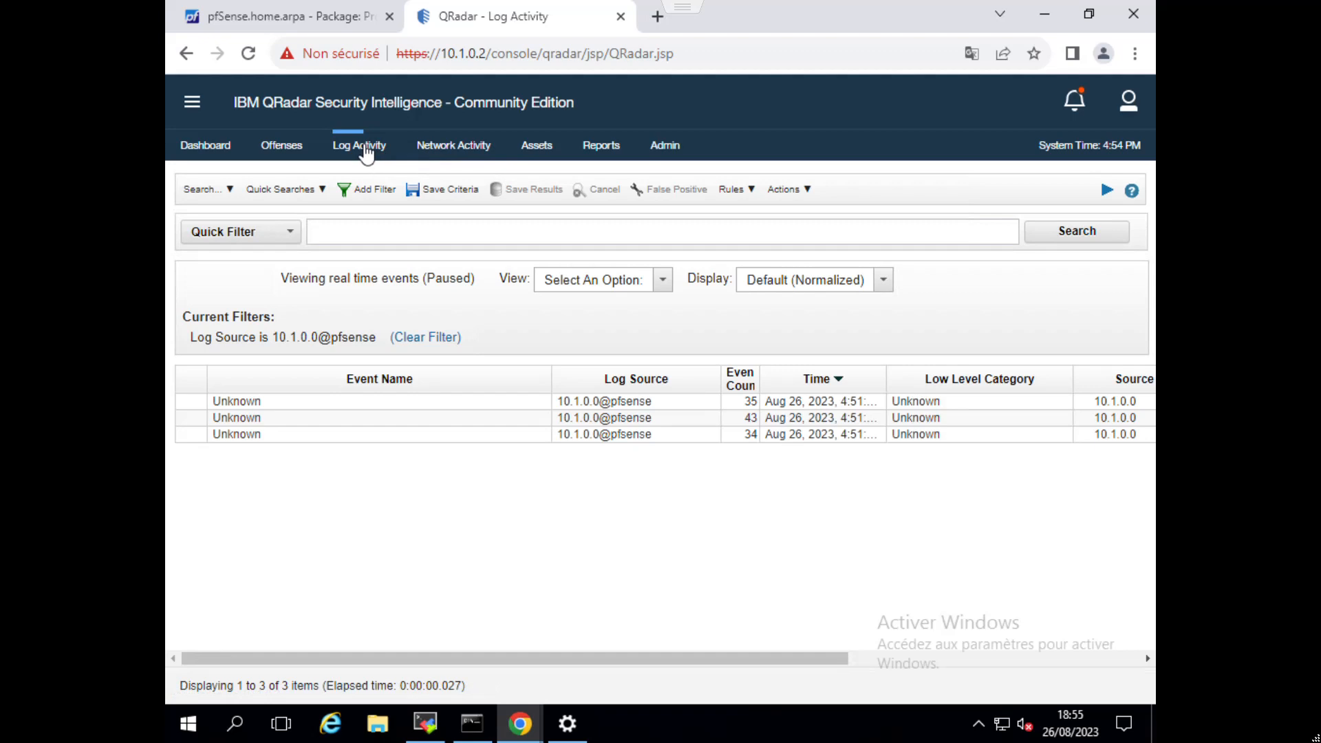
Show the pfSense log source events as Real Time (streaming), and pause the stream once new events arrive.
click(660, 286)
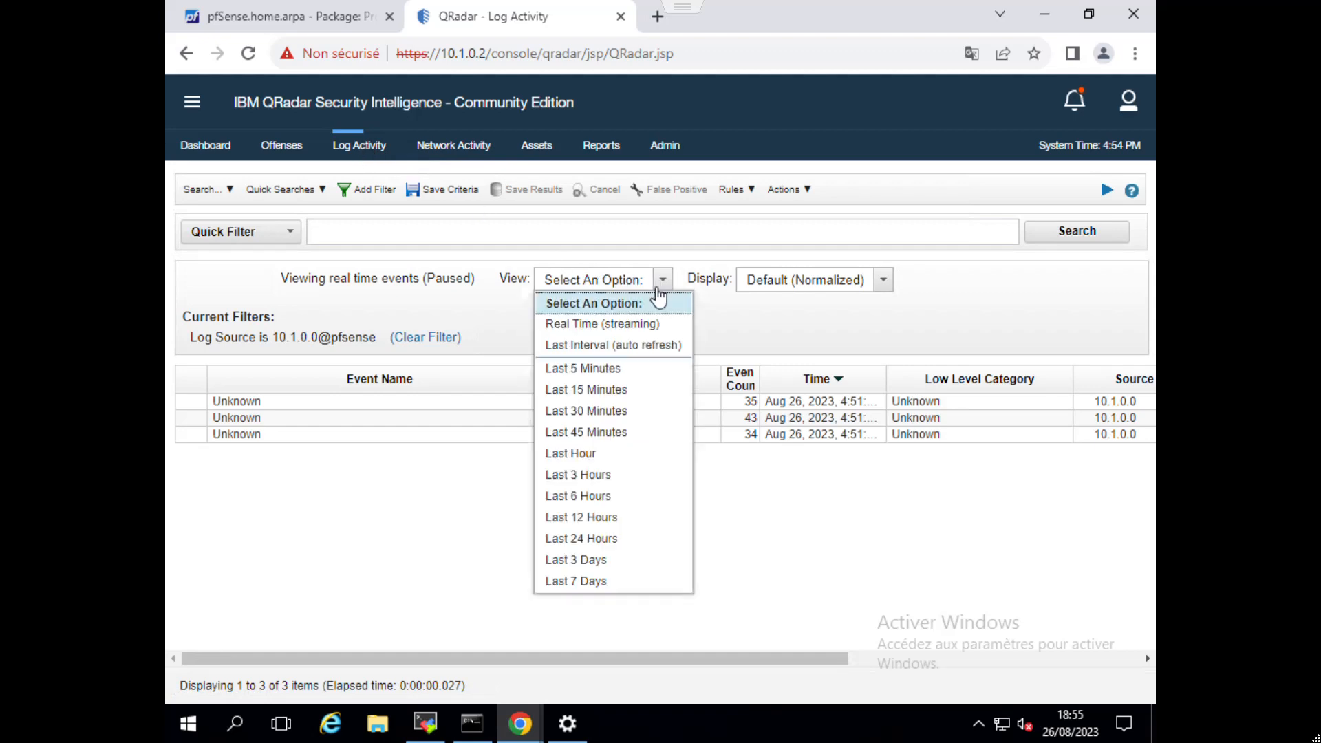
click(607, 330)
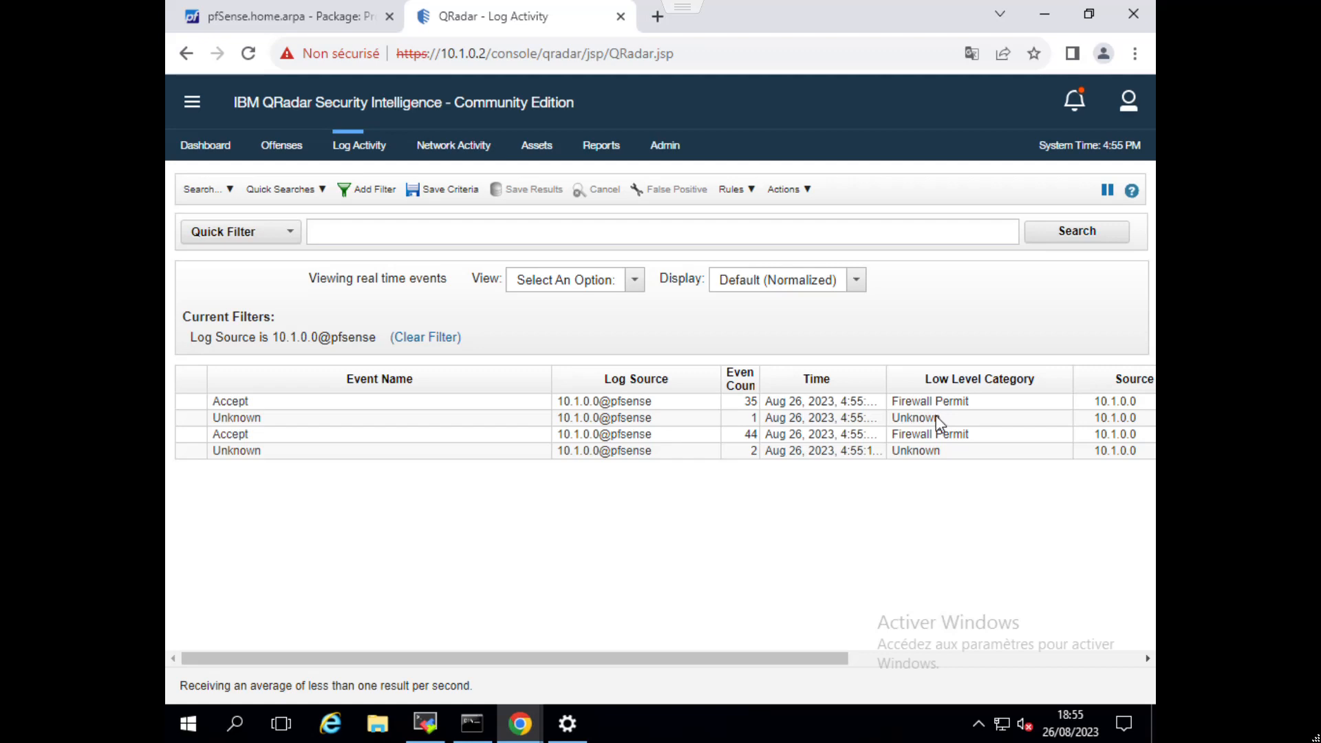
mouse_move(938, 423)
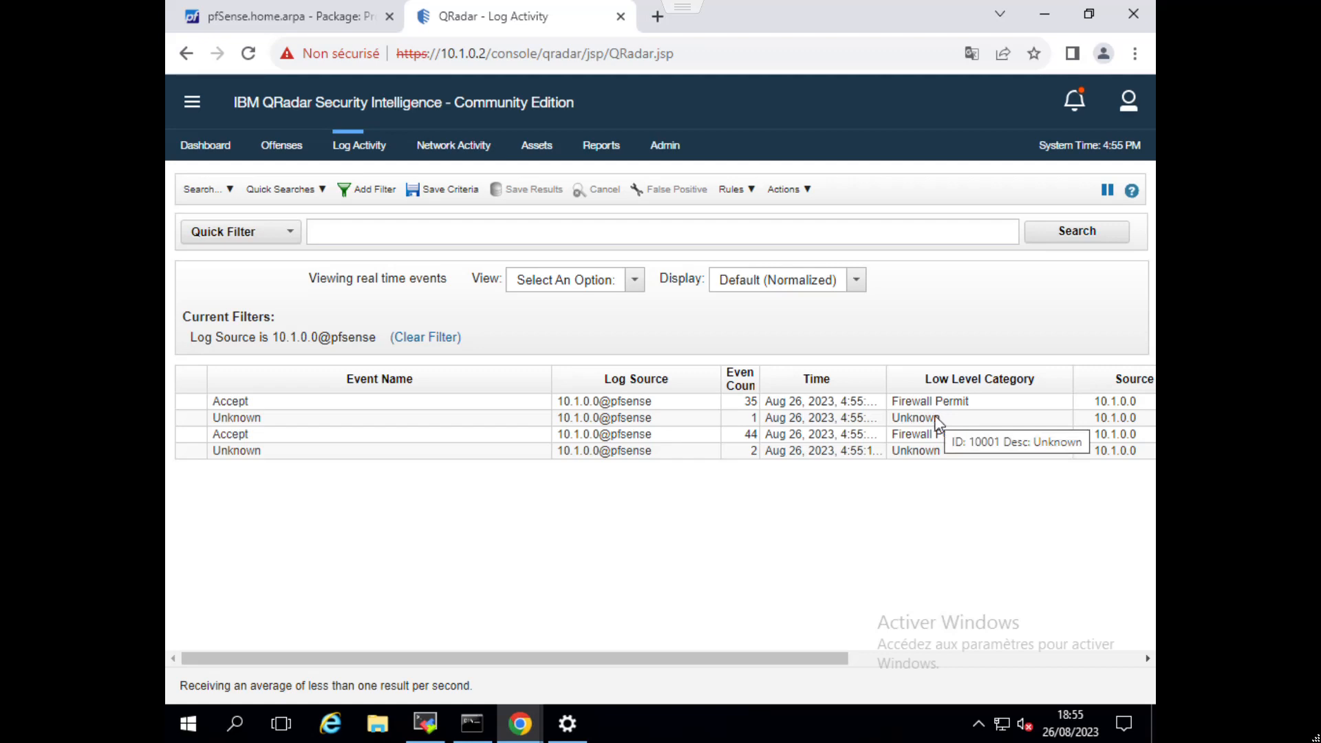
click(1105, 194)
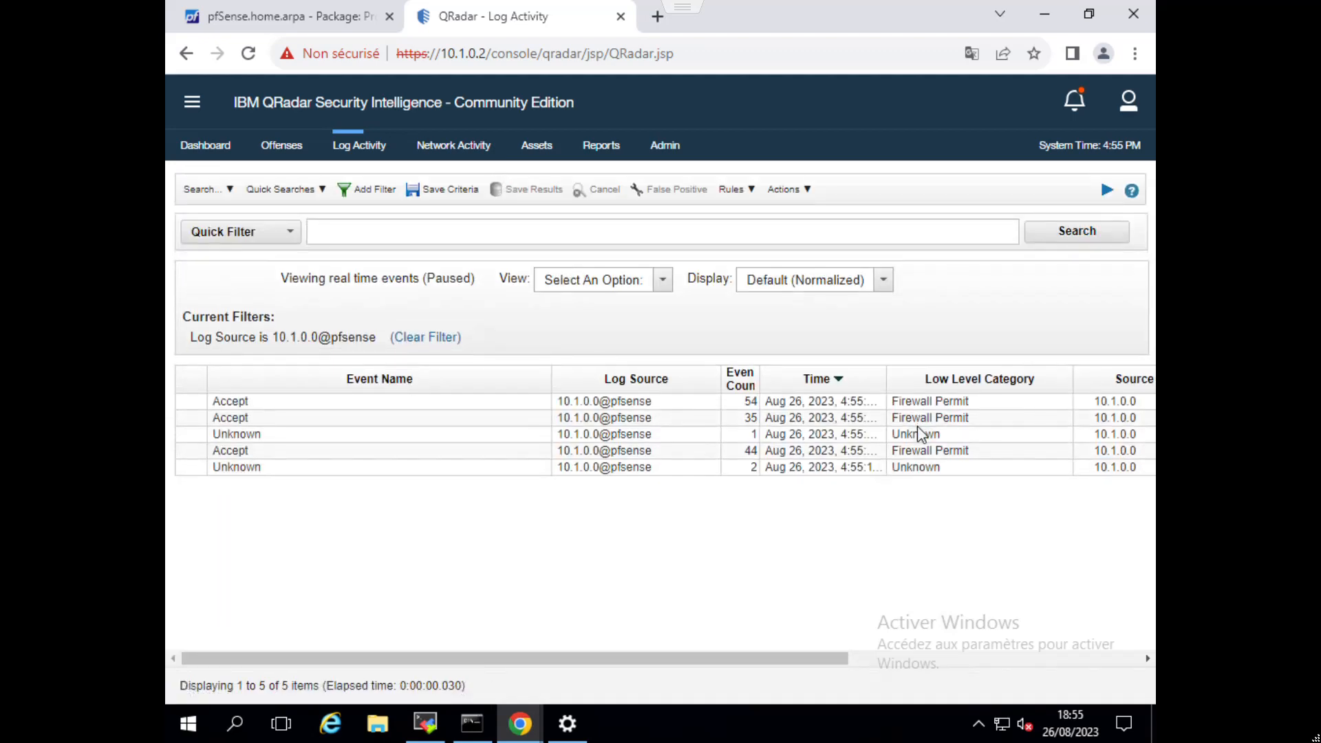
Open an Unknown event in the DSM Editor and examine its Event Category, Event ID and Event Name in the preview.
click(917, 433)
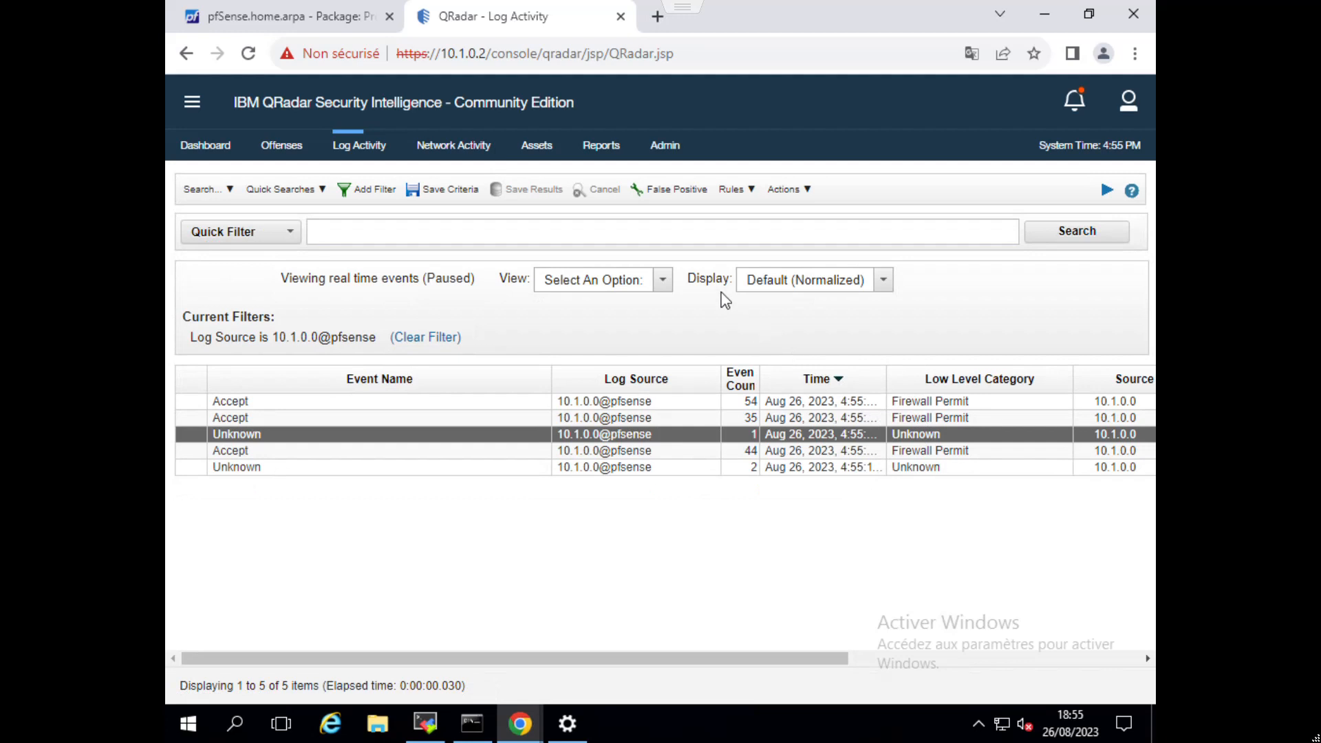
click(786, 189)
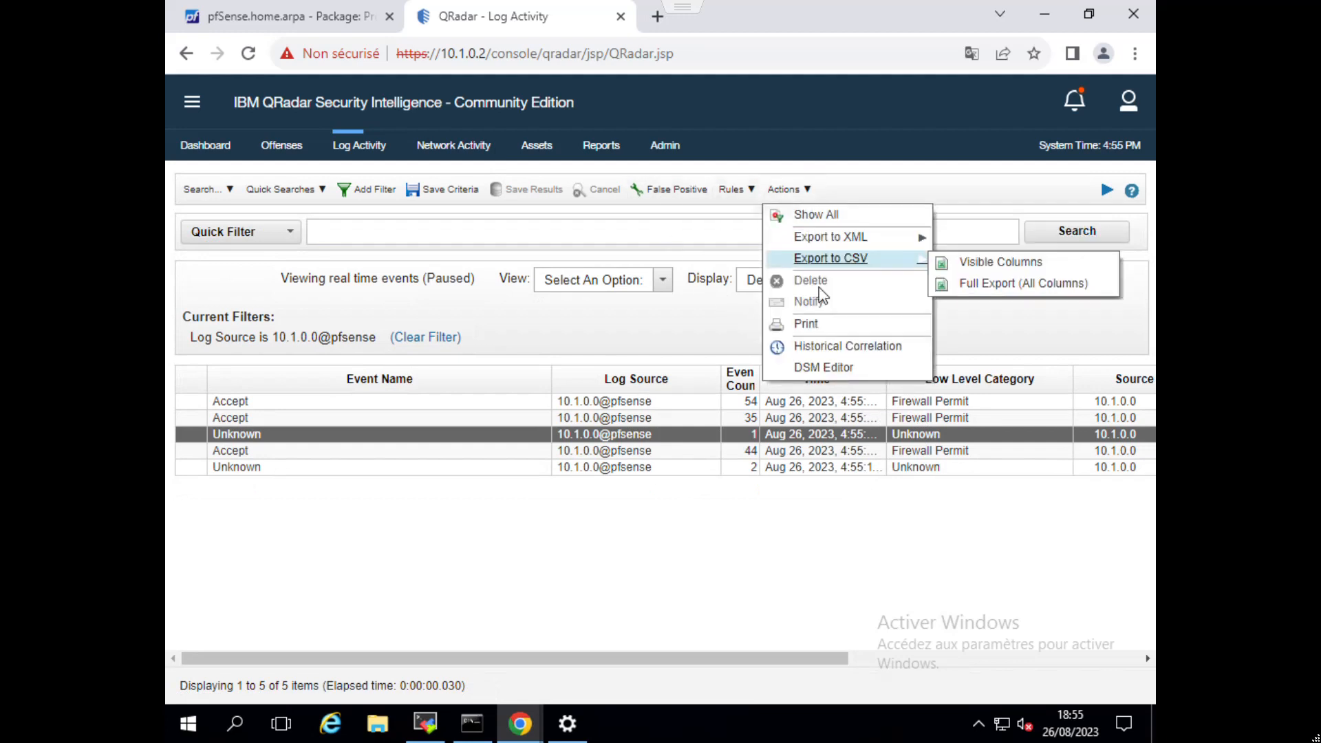
click(815, 368)
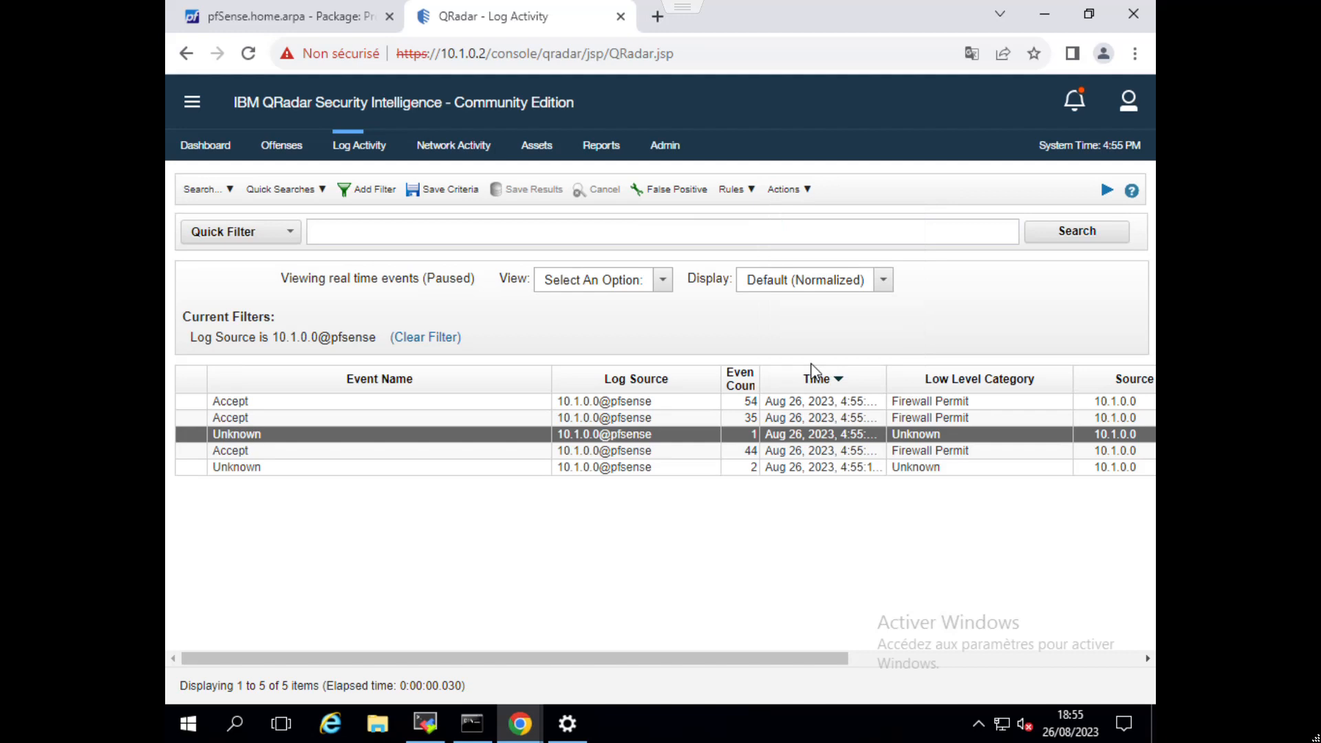
click(465, 318)
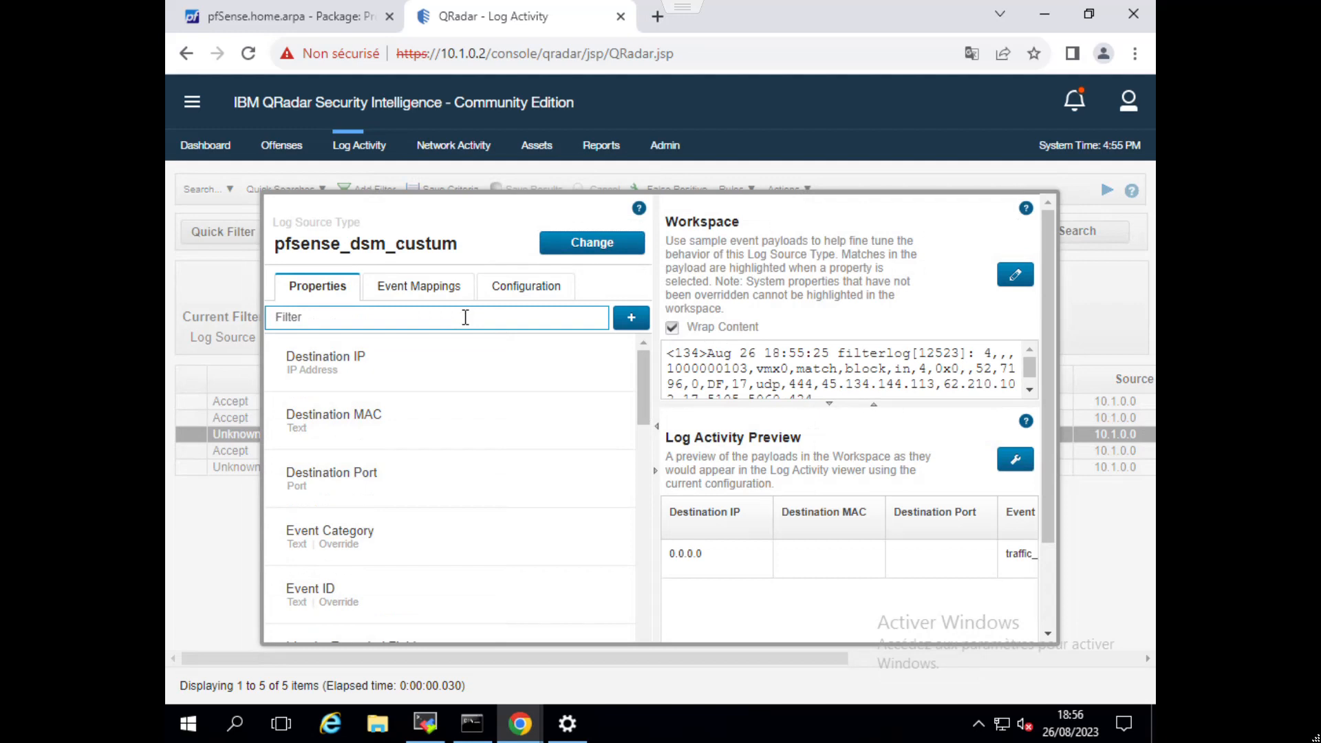
scroll(812, 596, down, 2)
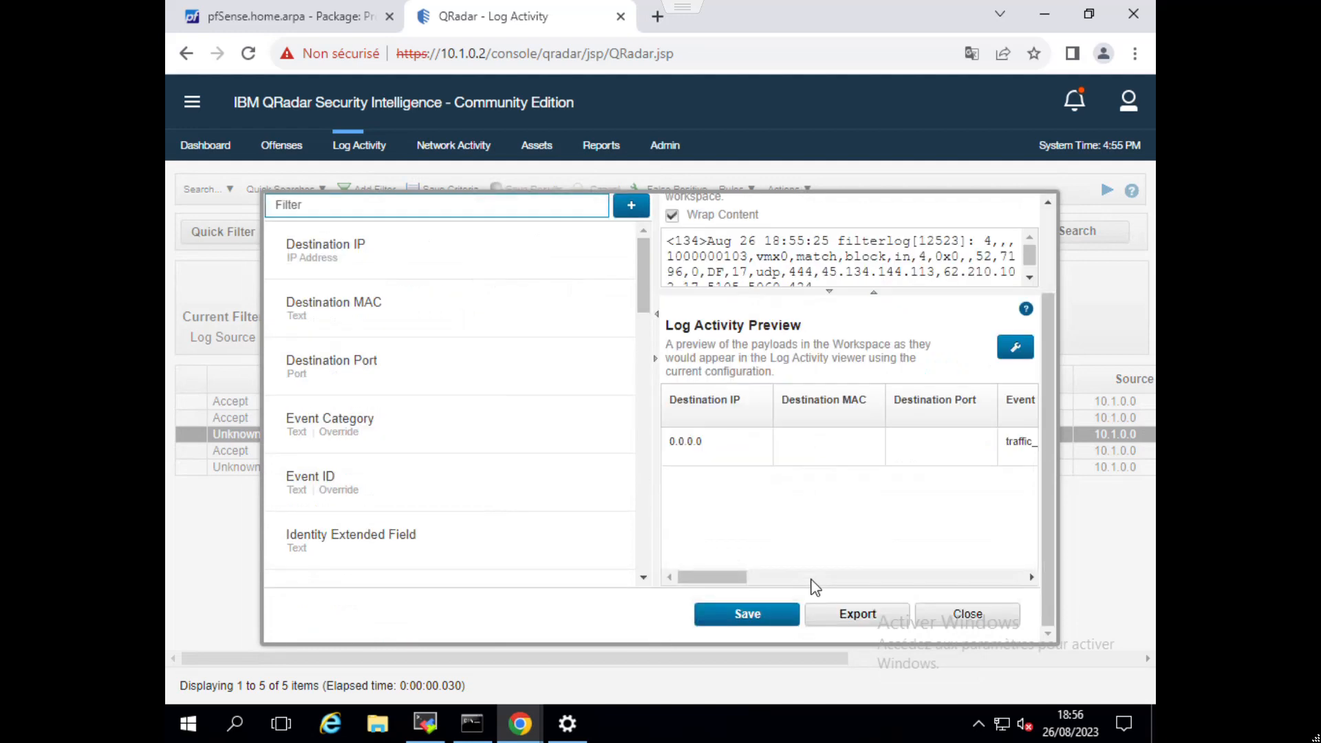
drag(740, 587, 792, 581)
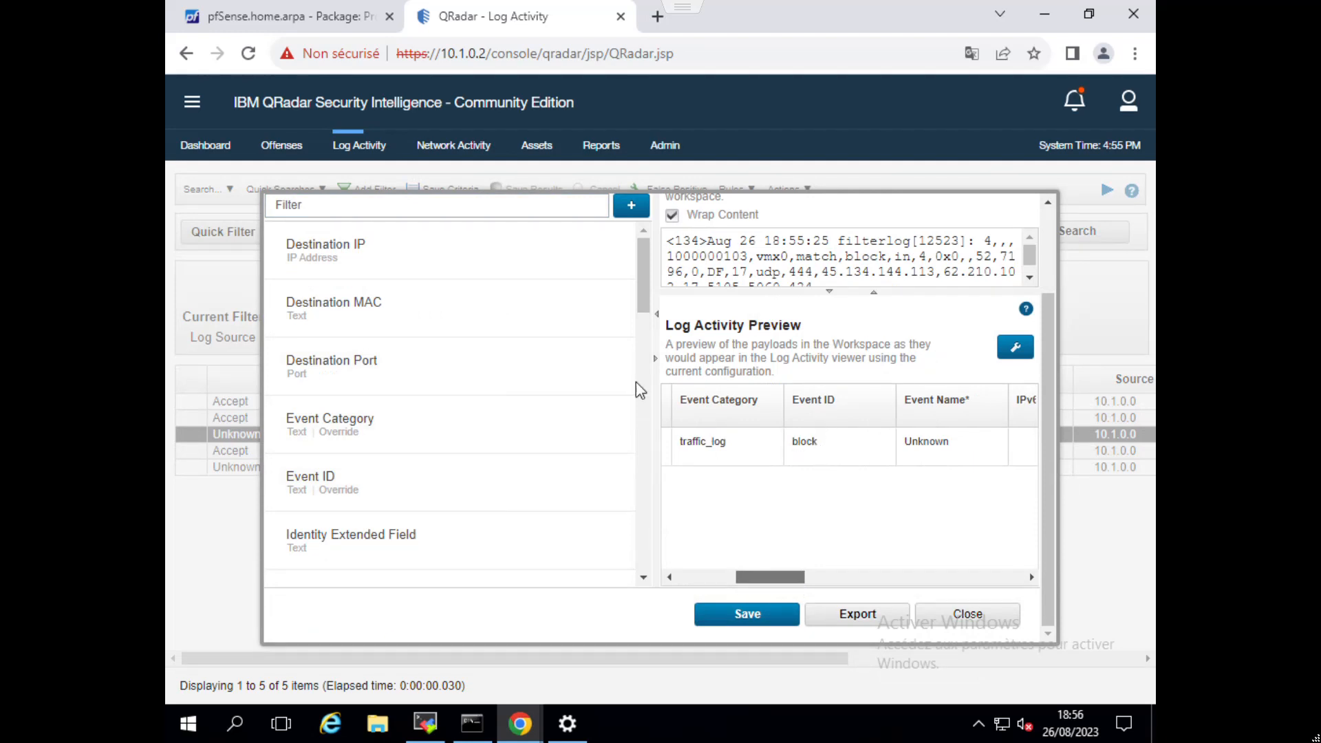
scroll(558, 344, up, 2)
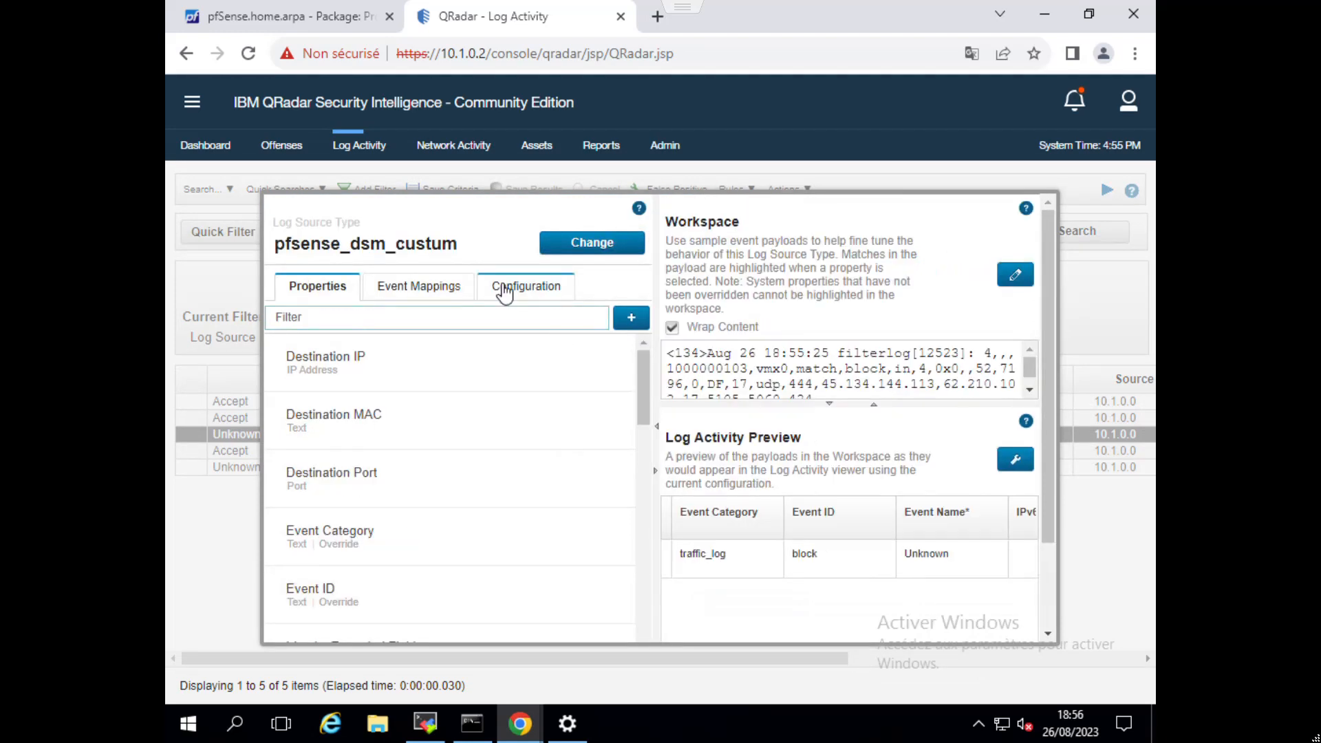
Start a new event mapping with Event ID block and Event Category traffic_log.
click(434, 285)
click(630, 321)
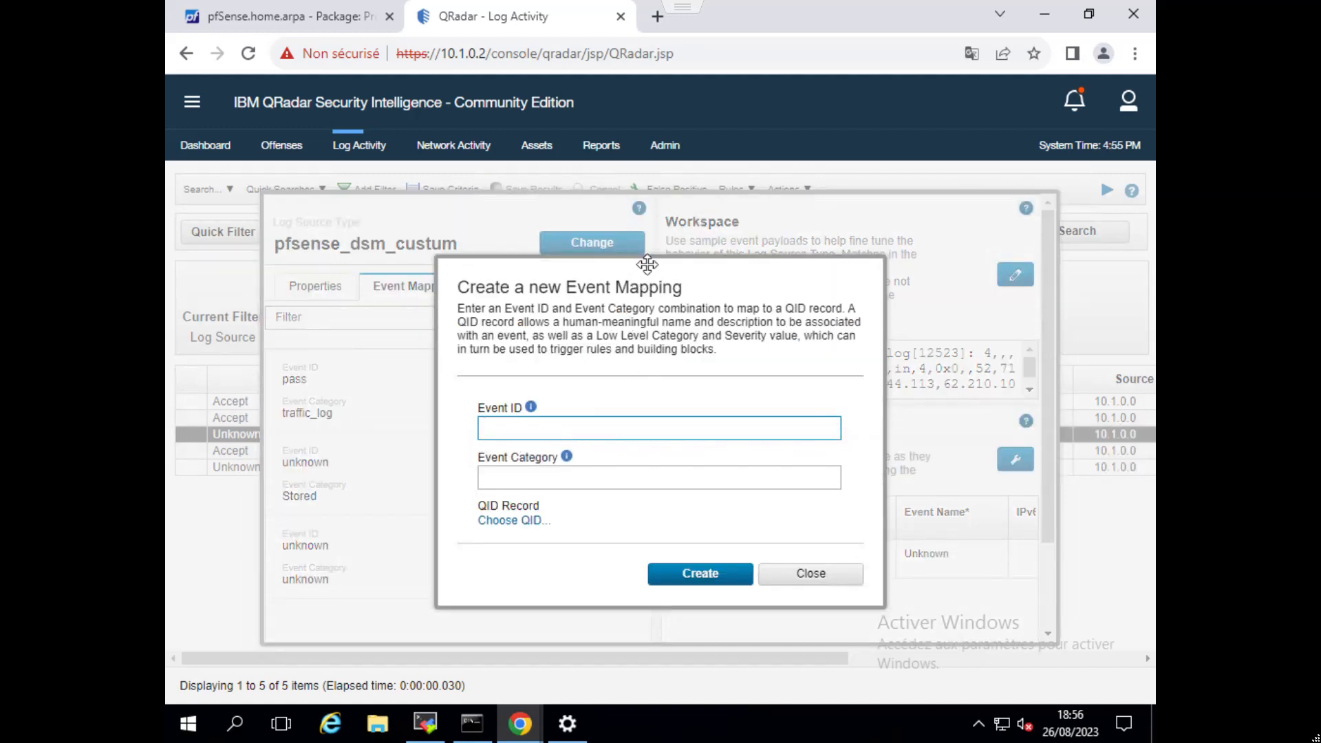
drag(646, 283, 672, 198)
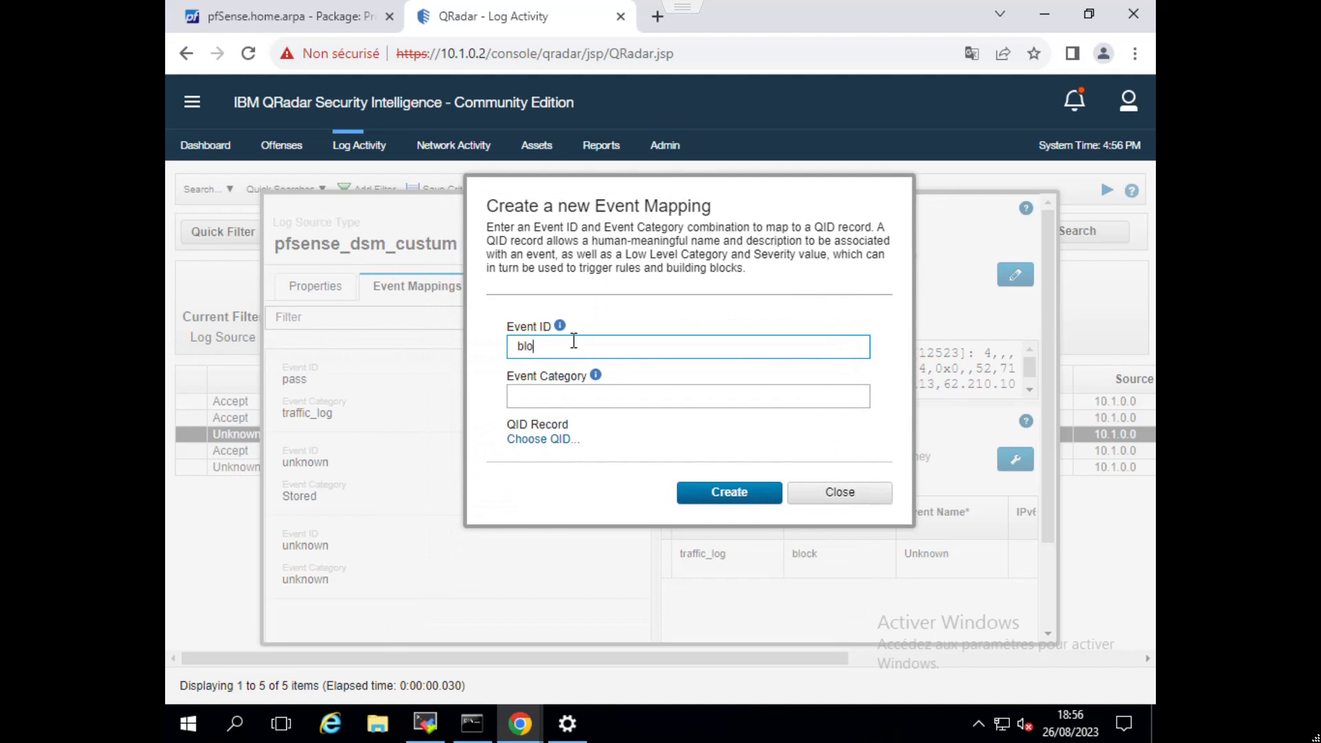
click(538, 402)
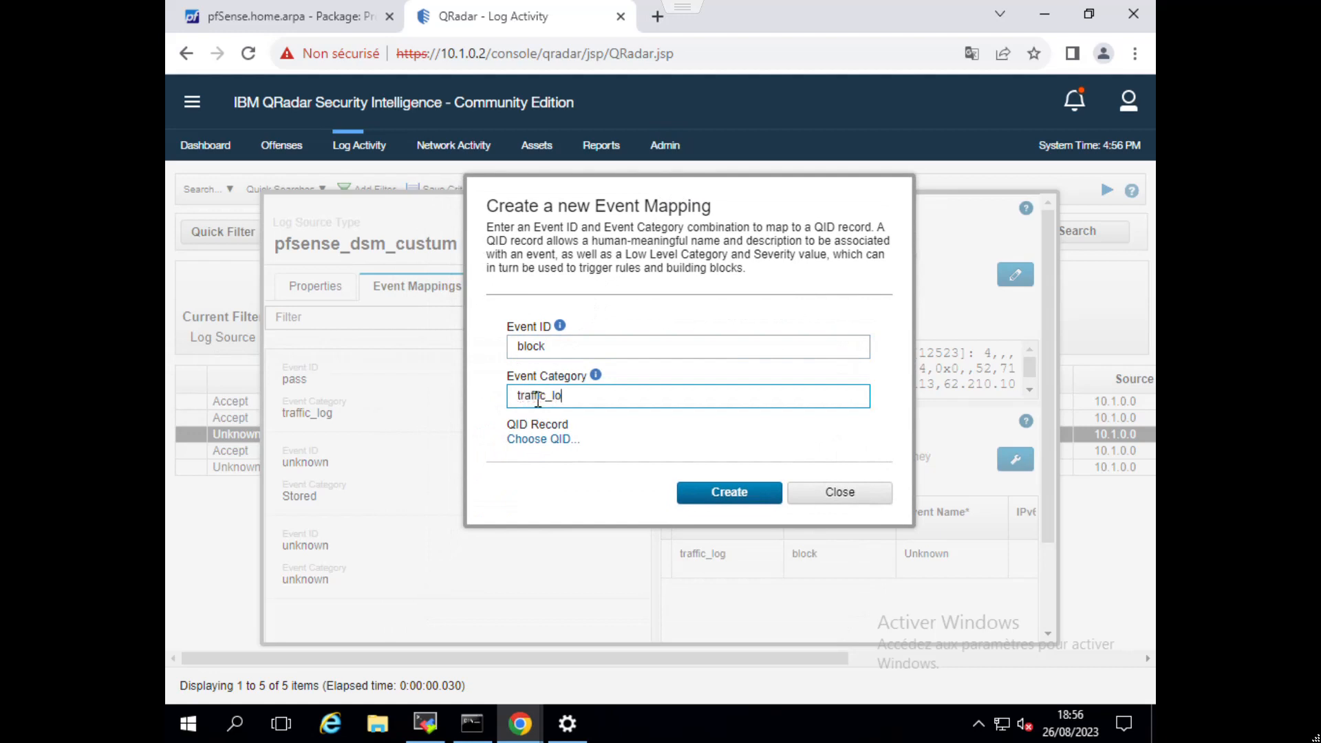
Open the QID record search for the block mapping, choosing High Level Category Access and Low Level Category Firewall Deny.
click(528, 440)
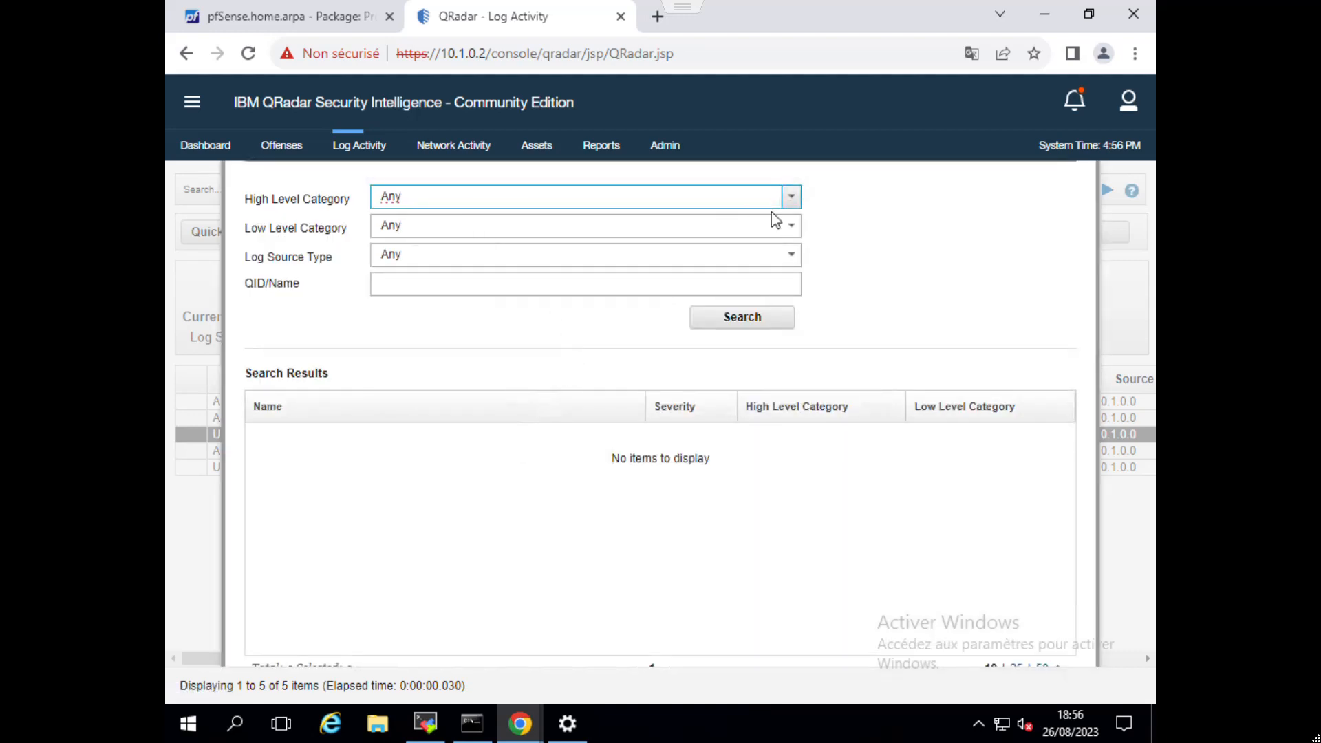
click(790, 200)
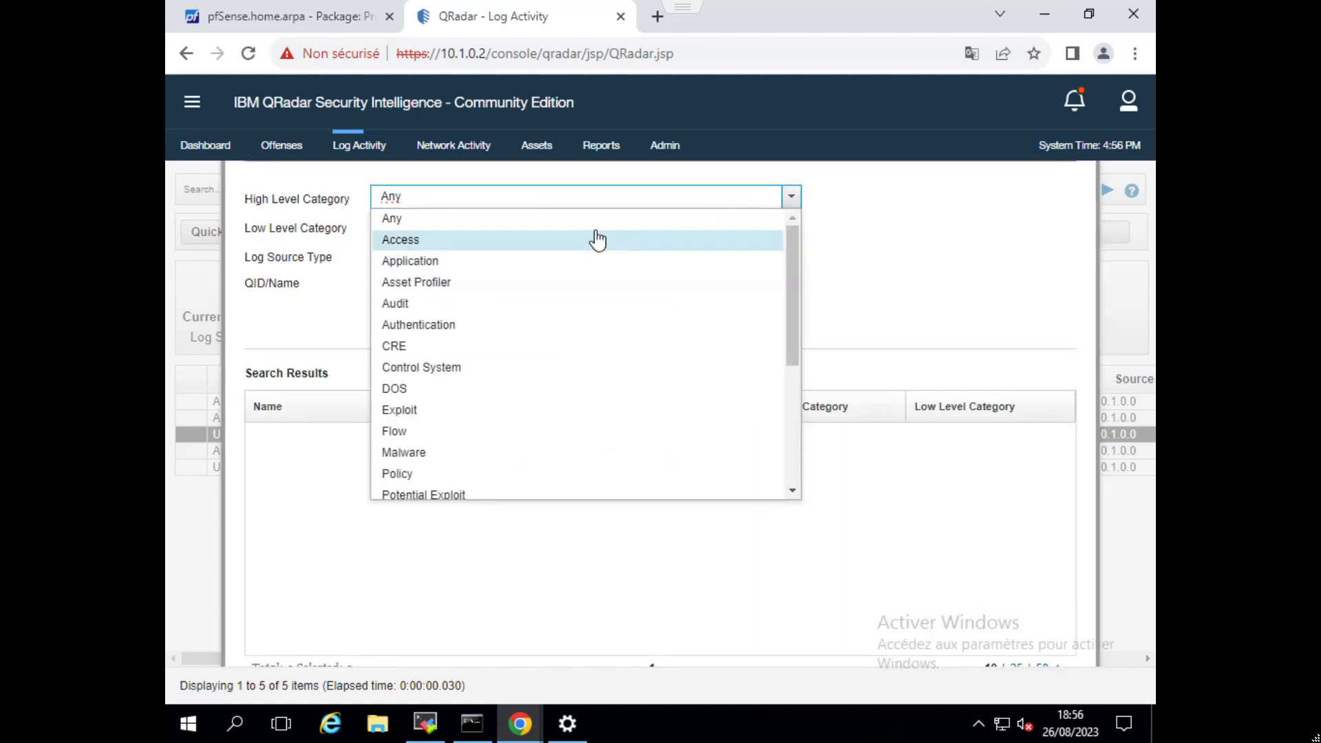
click(466, 236)
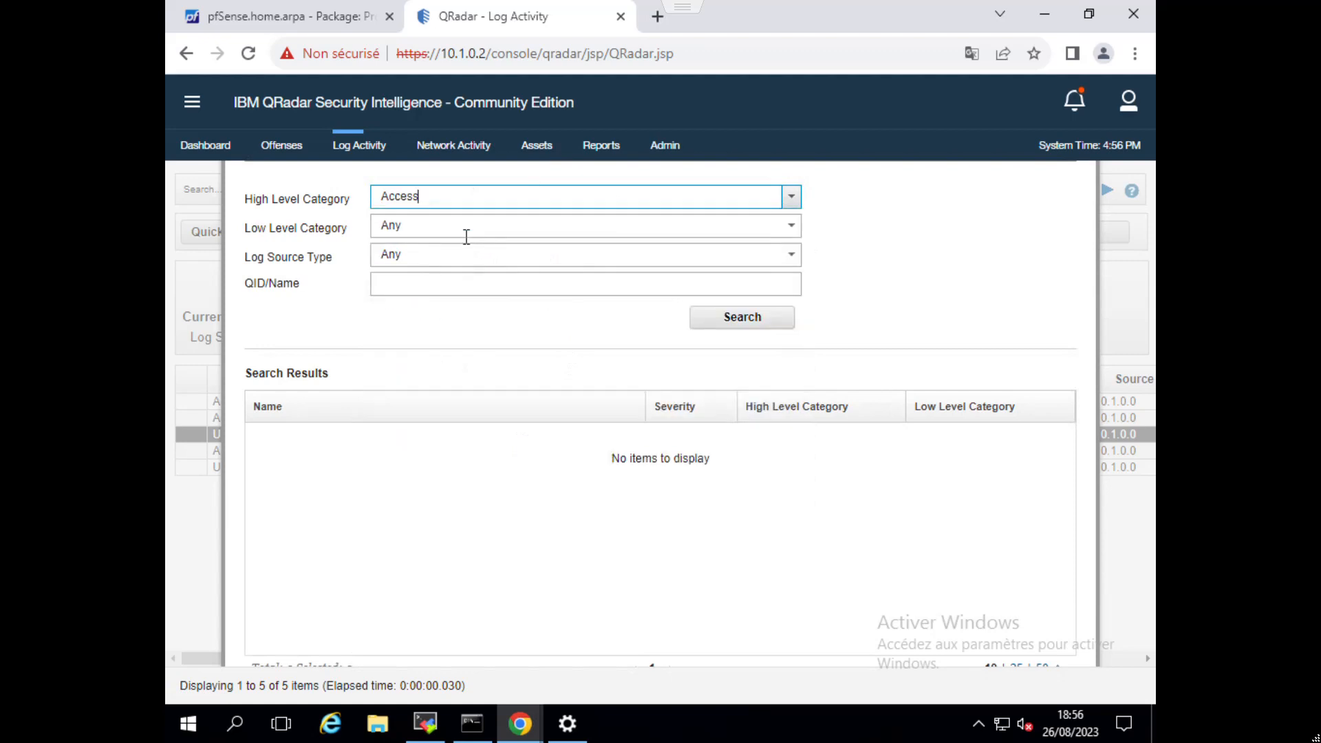
click(792, 227)
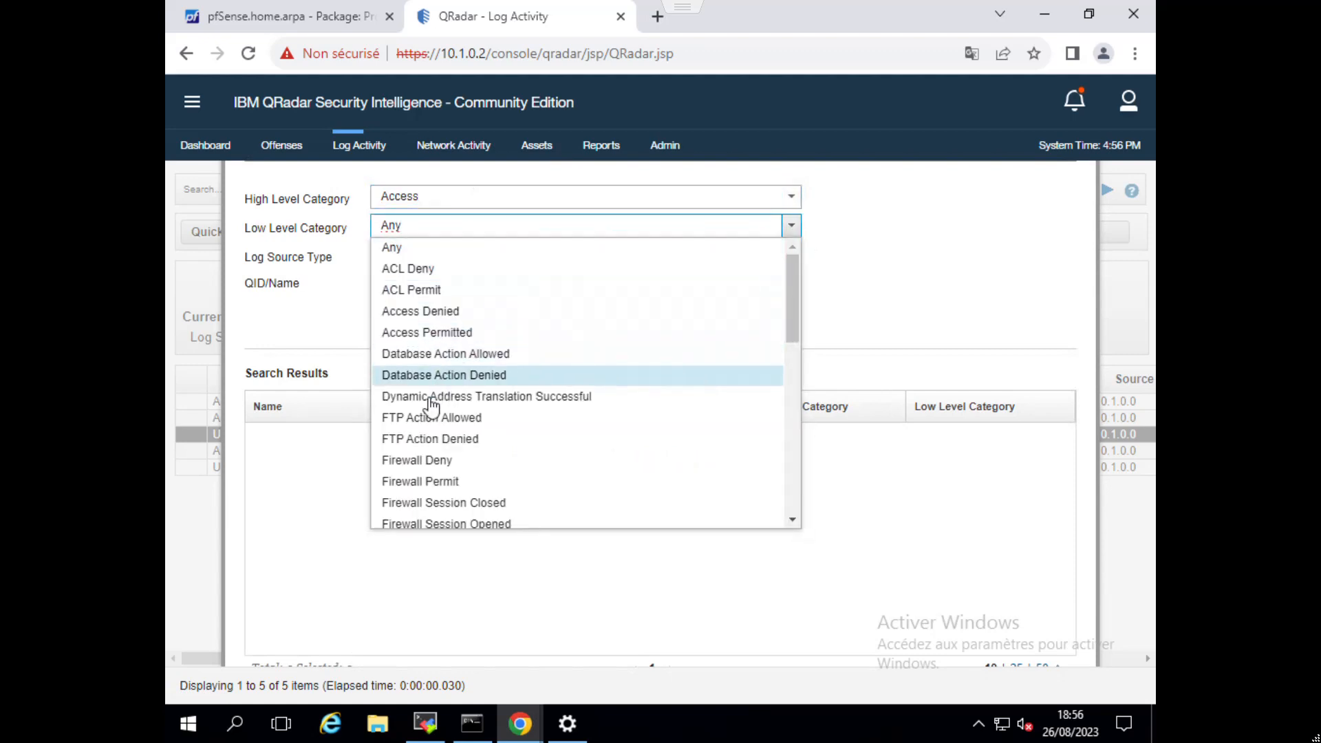
click(447, 463)
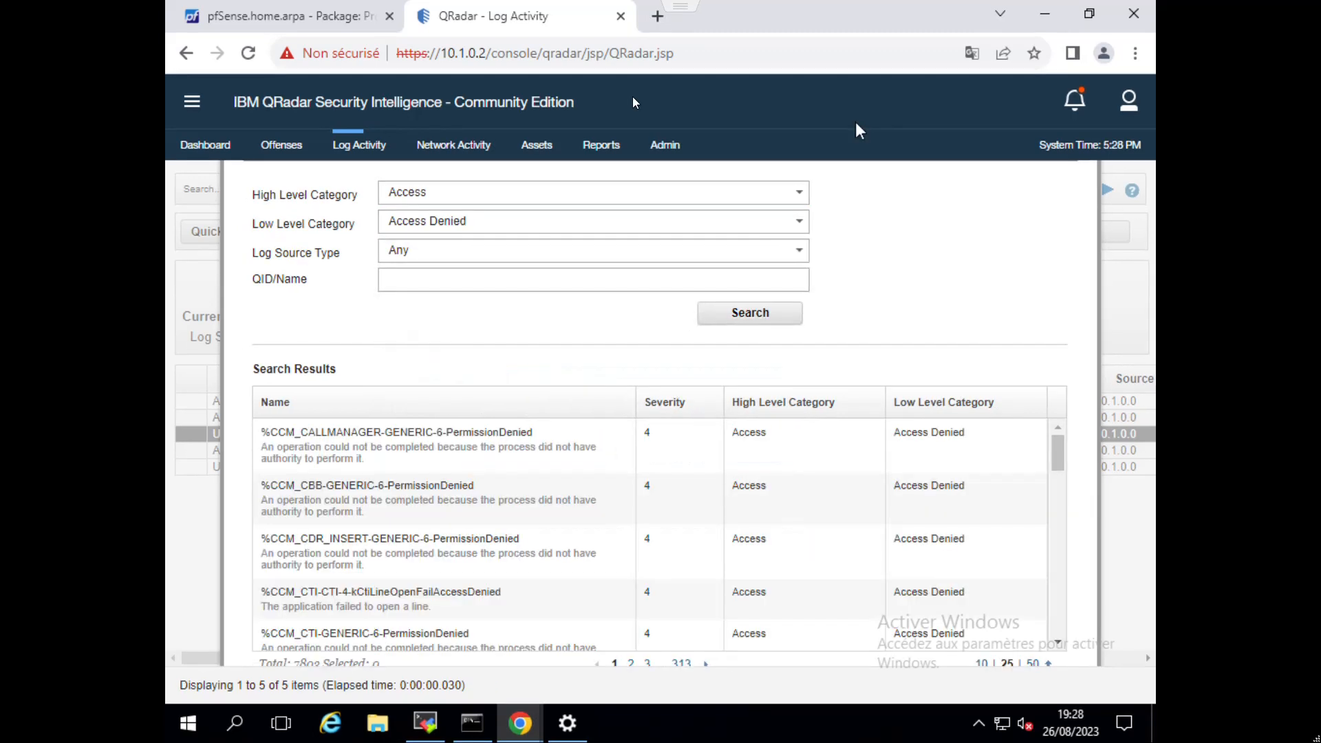
Search the Access Denied QID records for the name traffic.
click(503, 277)
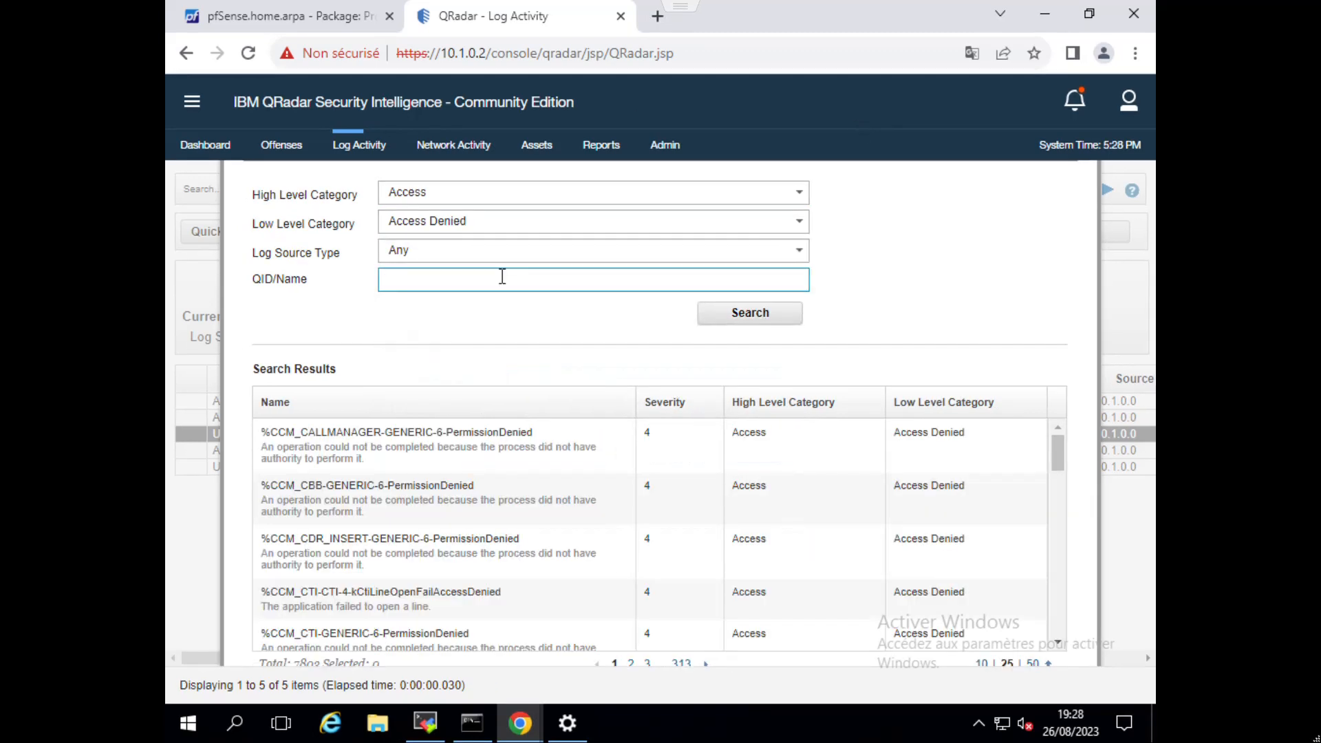
text(traffic)
click(769, 317)
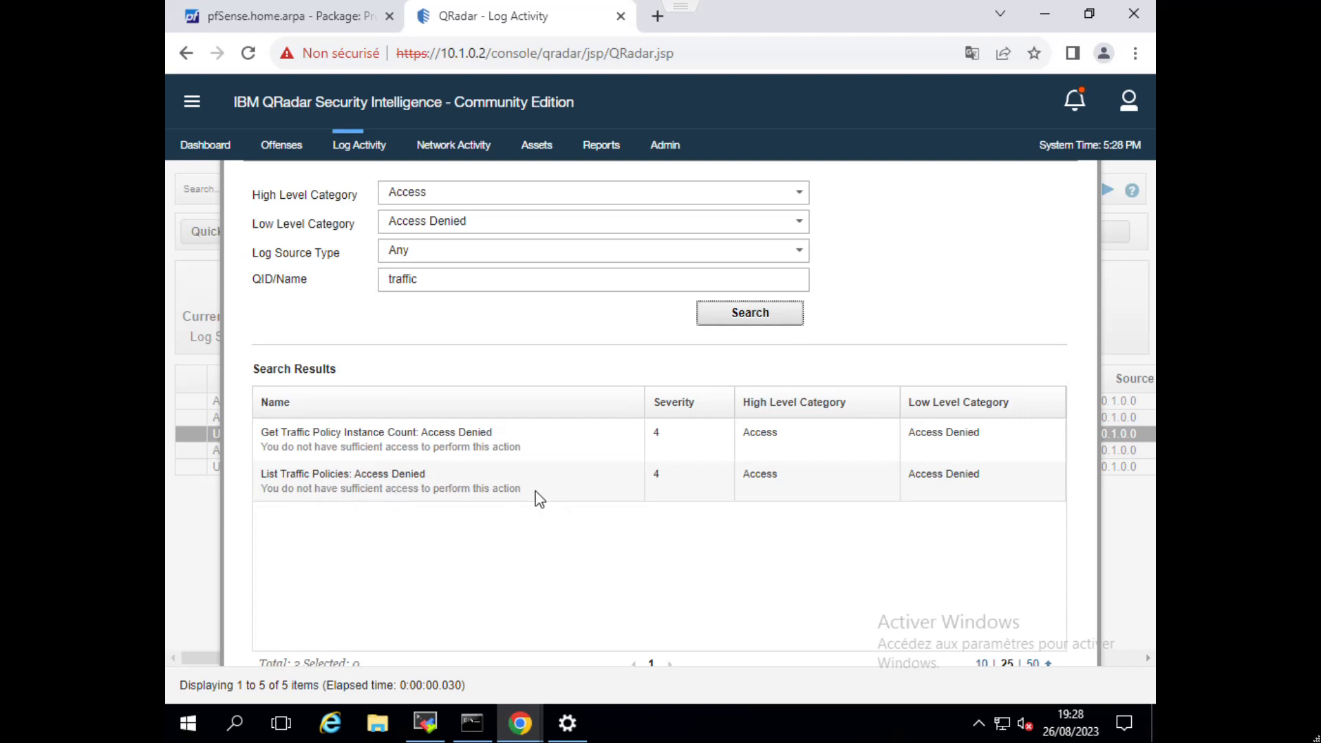
Assign the QID record List Traffic Policies: Access Denied to the block / traffic_log mapping.
click(510, 491)
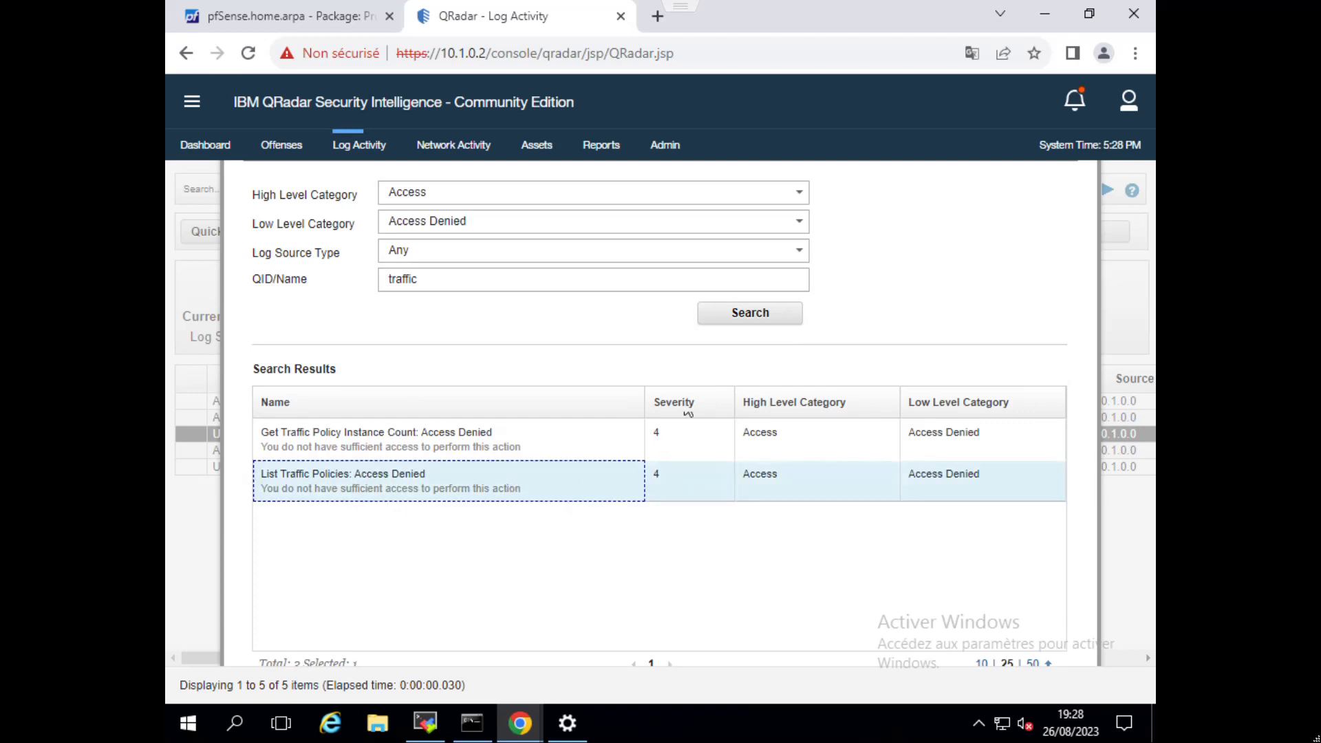
click(738, 321)
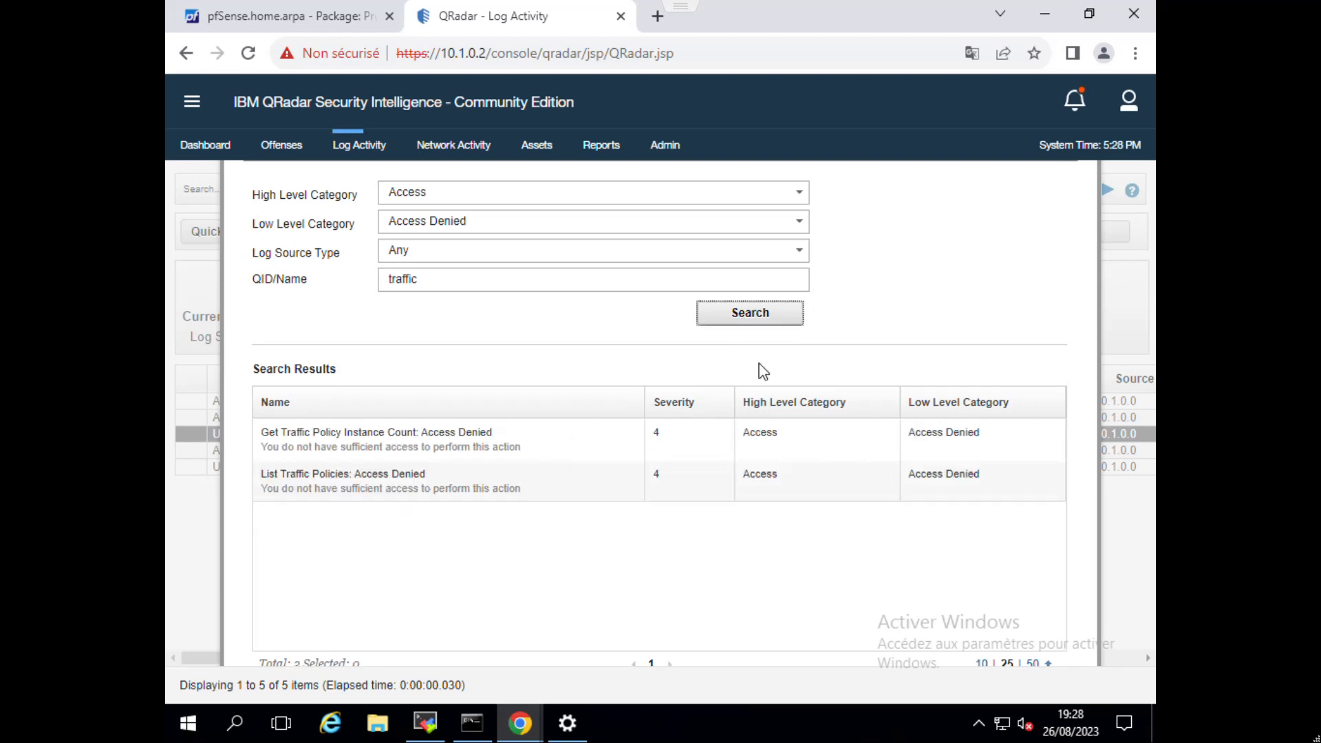
click(510, 469)
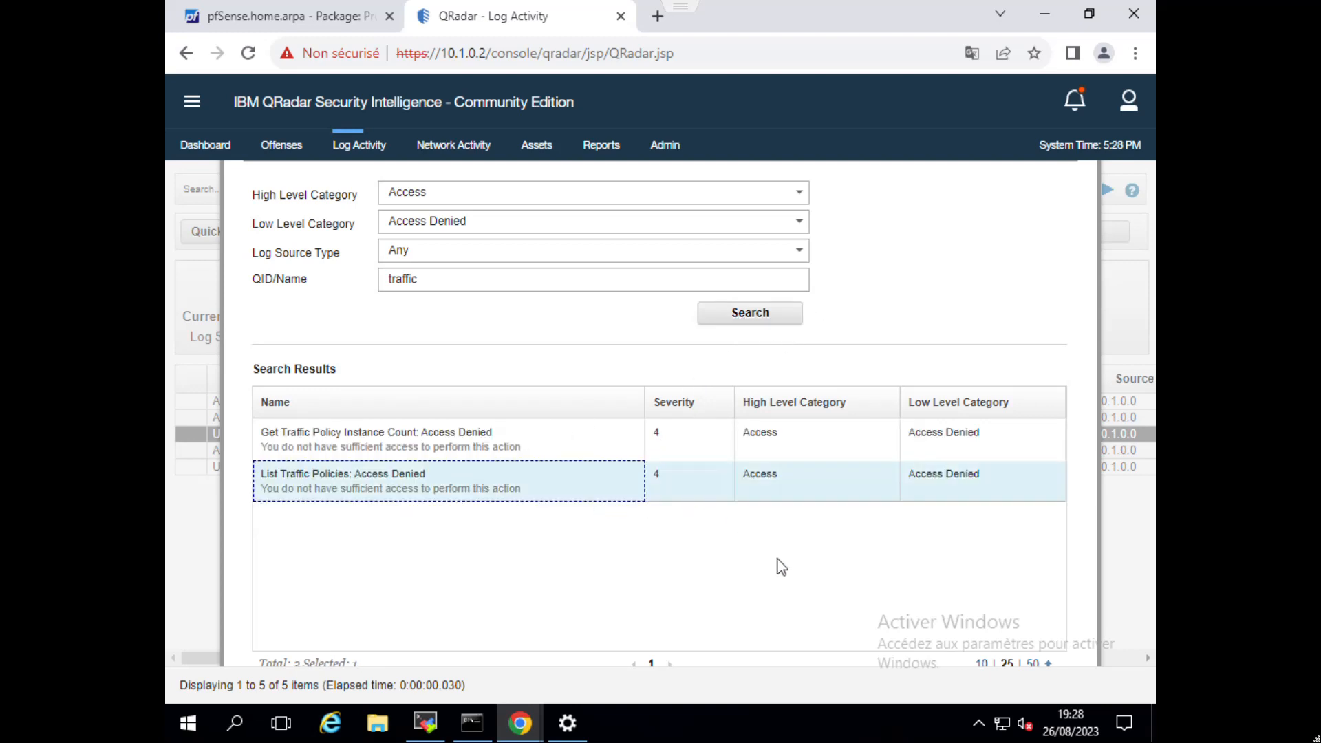
key(ctrl+plus)
key(ctrl+plus)
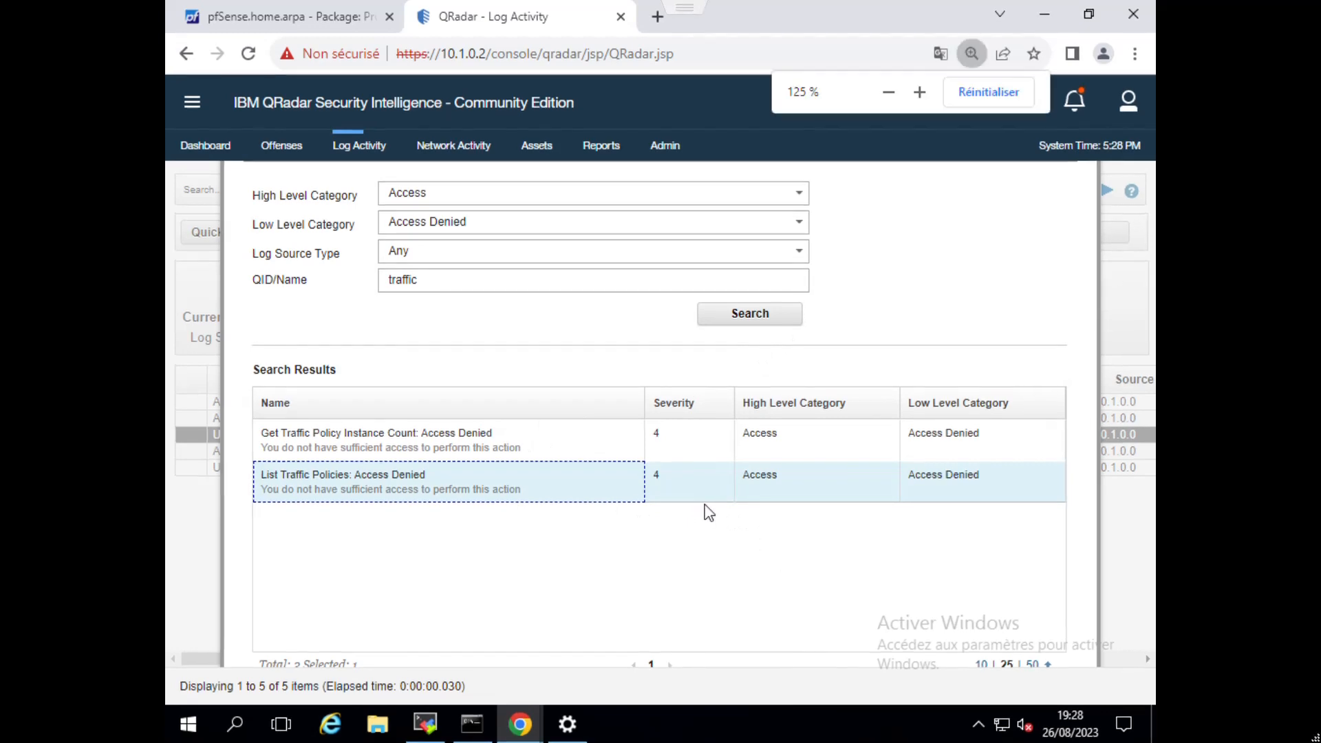
key(ctrl+minus)
key(ctrl+minus)
click(798, 647)
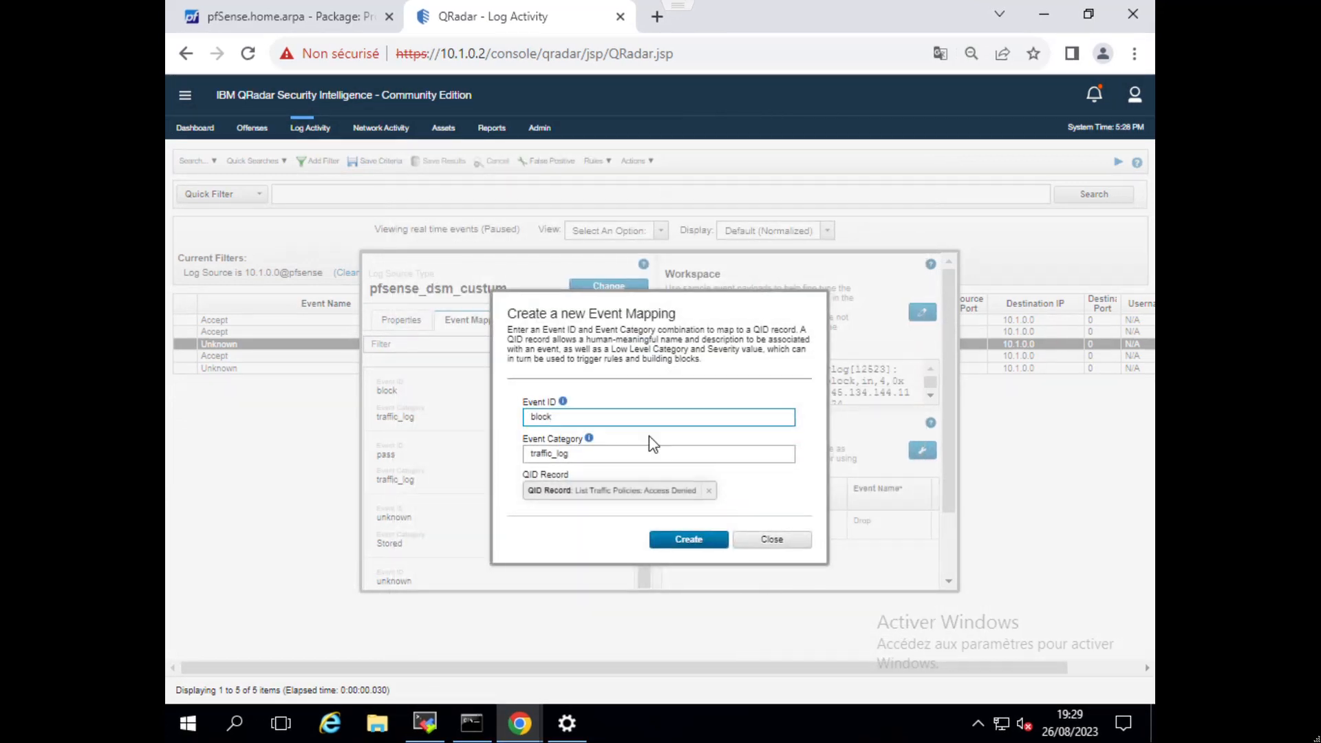
Create the block / traffic_log event mapping with its assigned QID record.
key(ctrl+plus)
key(ctrl+plus)
key(ctrl+plus)
key(ctrl+plus)
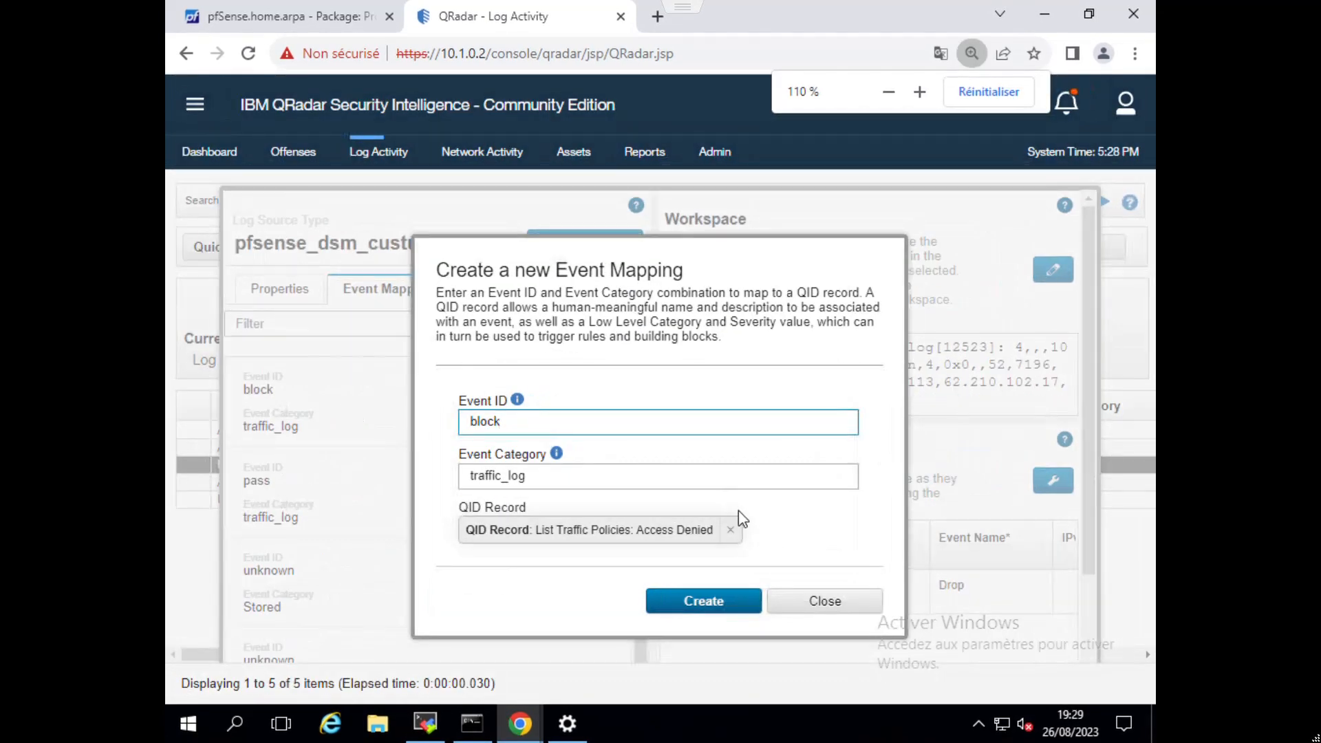
key(ctrl+minus)
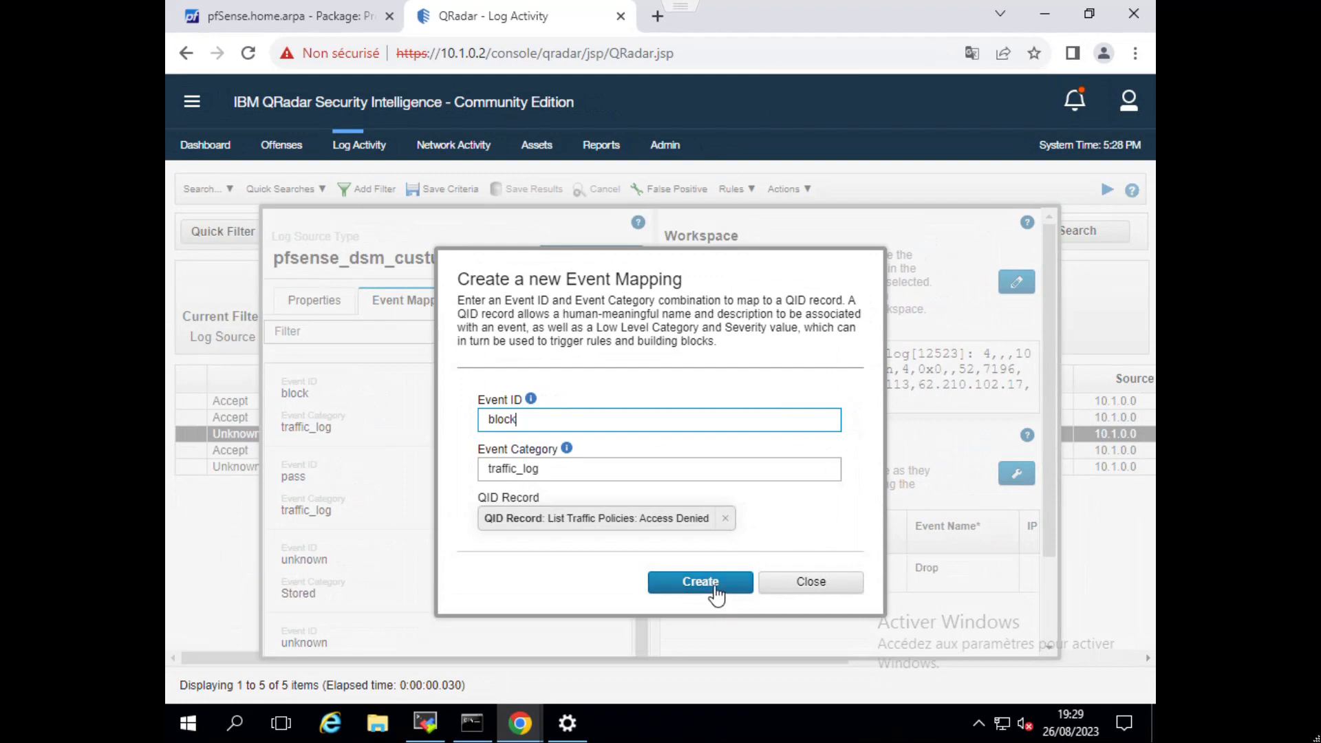
click(712, 593)
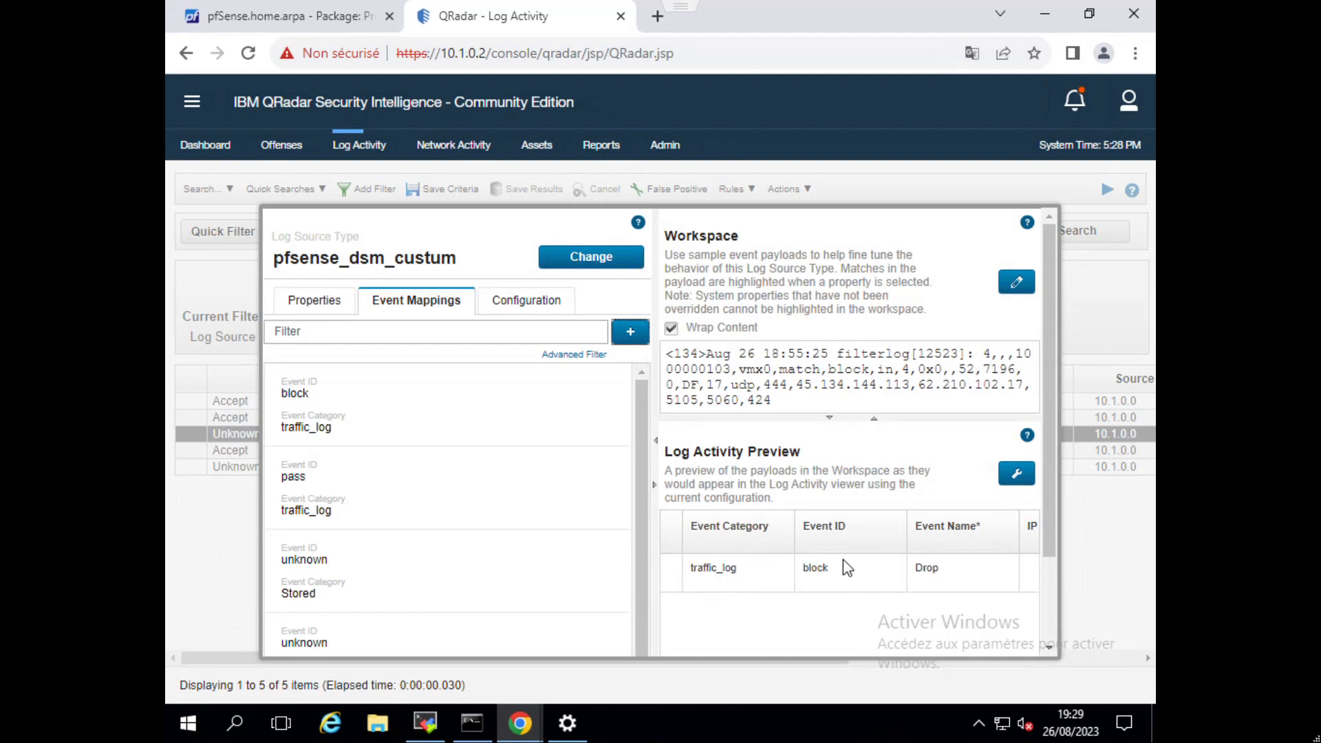
Check the block event's low level category in the Log Activity Preview and save the pfsense_dsm_custum configuration.
scroll(825, 584, down, 3)
drag(800, 592, 894, 591)
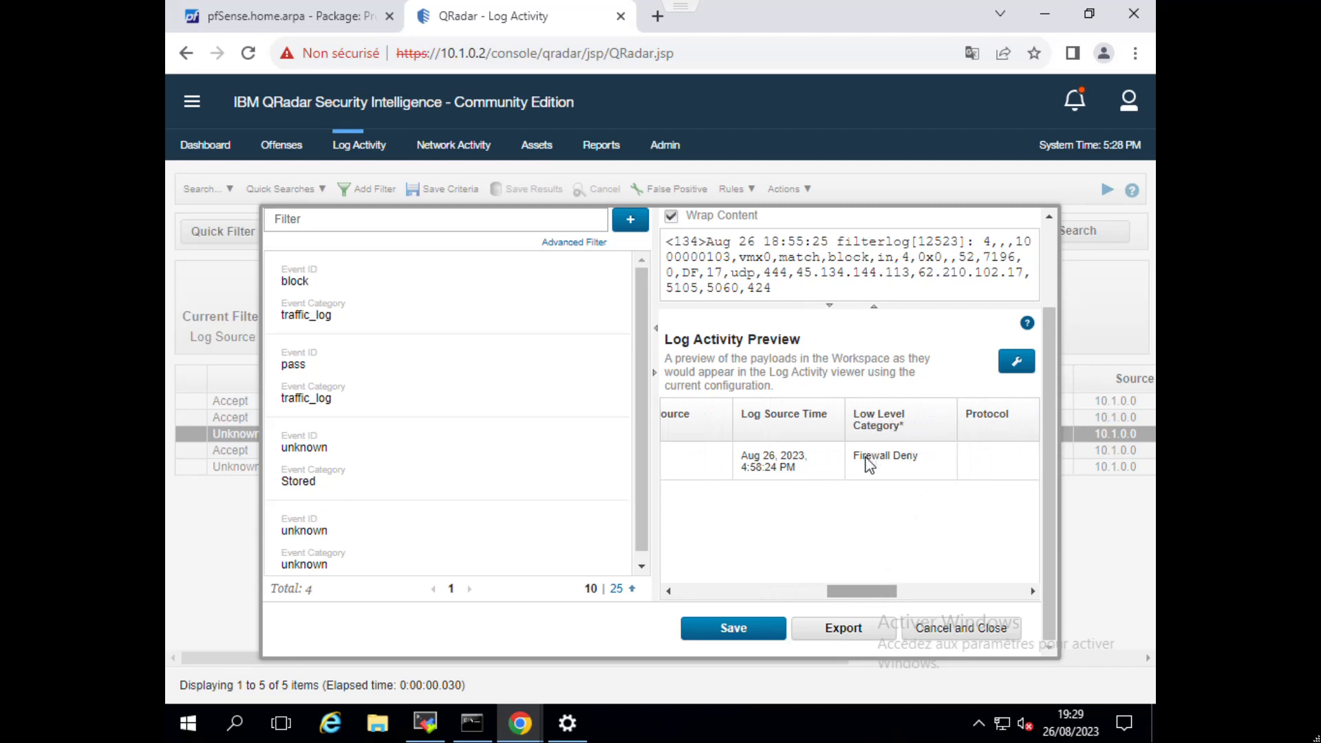
drag(867, 583, 715, 582)
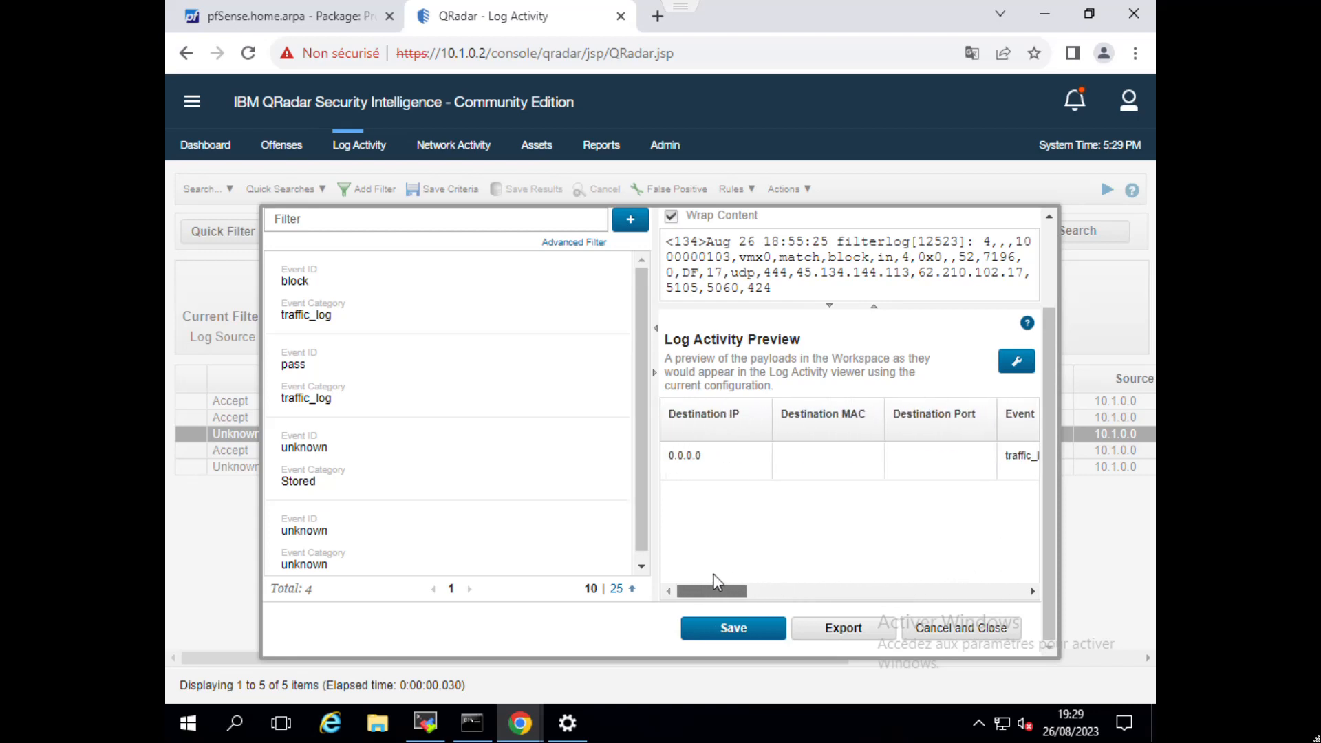
click(743, 630)
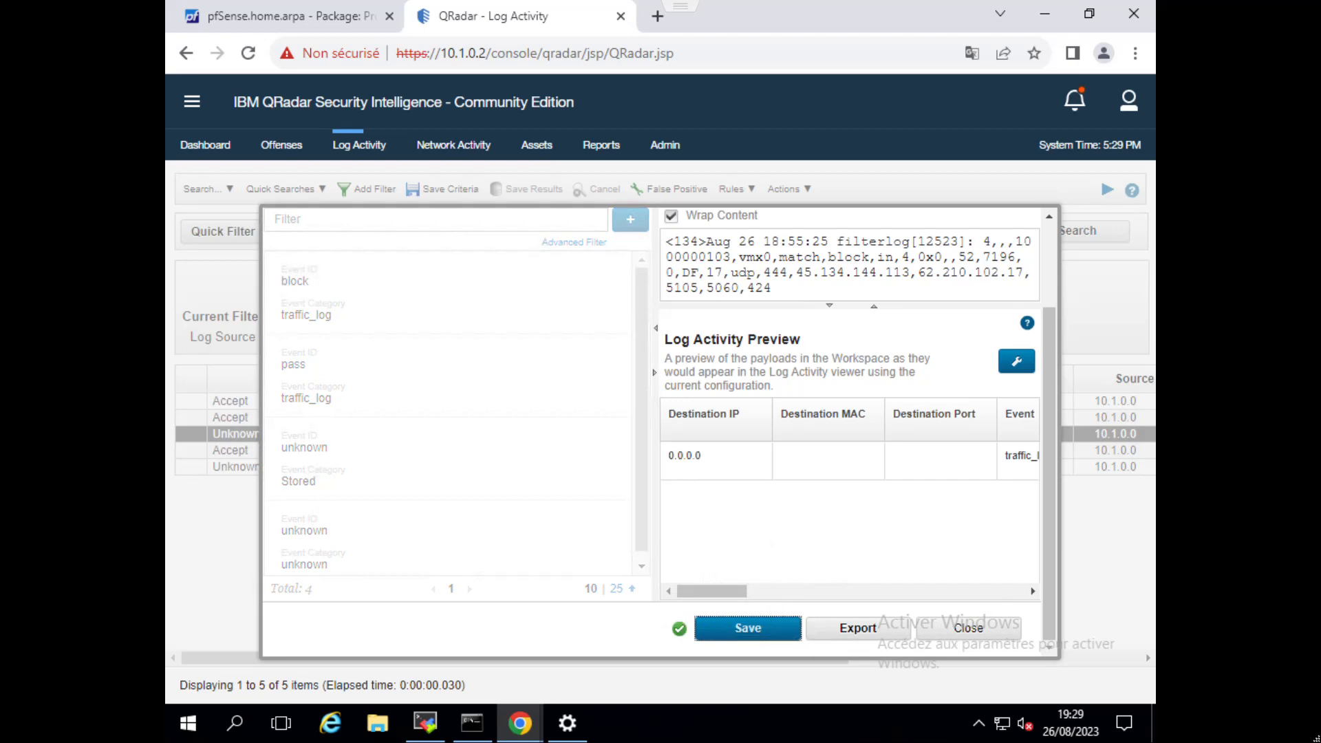
Reload Log Activity and filter its events to those whose Log Source [Indexed] equals 10.1.0.0@pfsense.
click(361, 147)
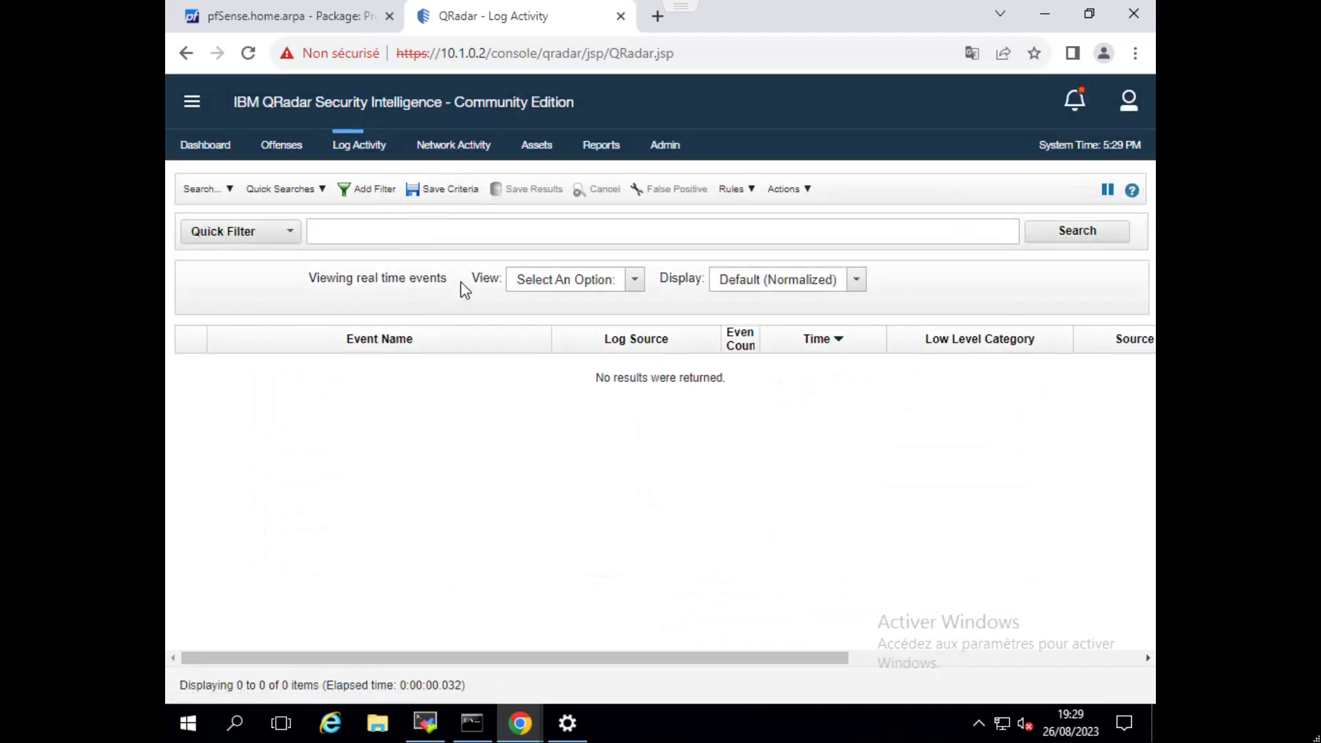
click(382, 192)
click(426, 438)
key(BackSpace)
text(log sourc)
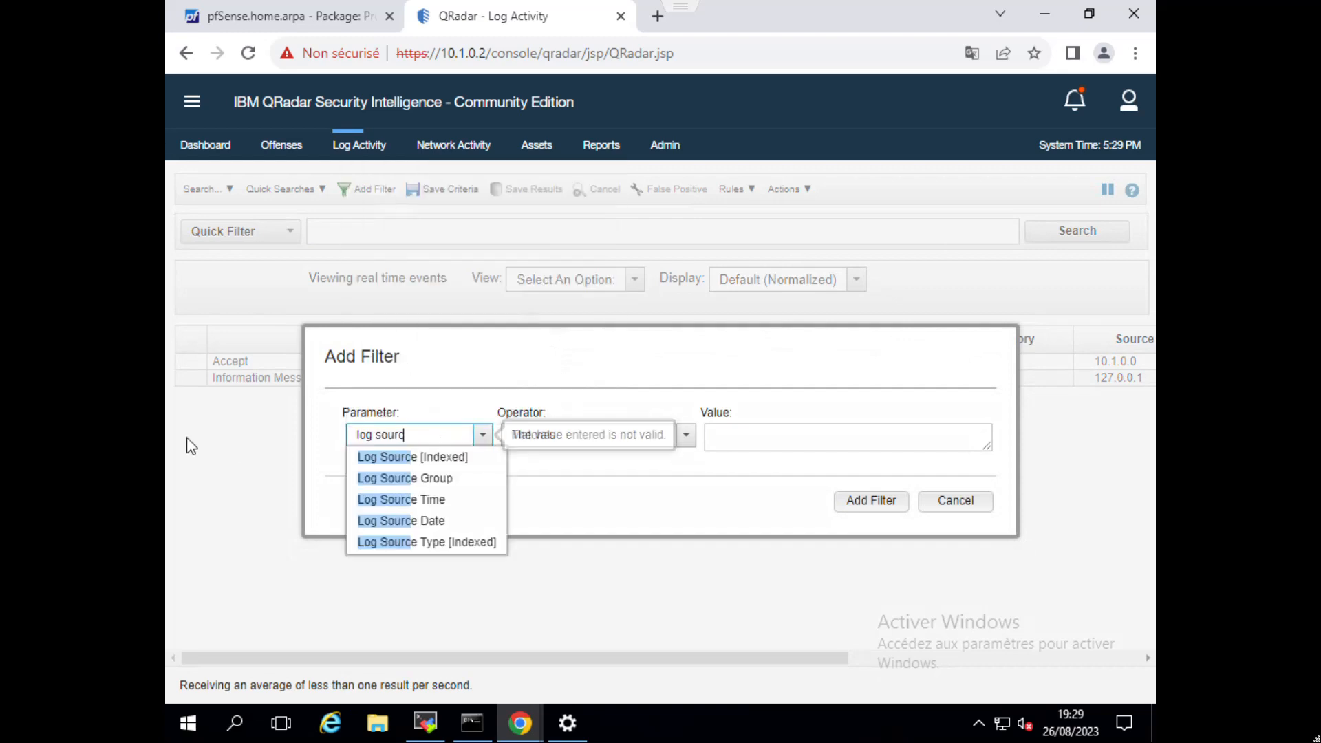
click(377, 458)
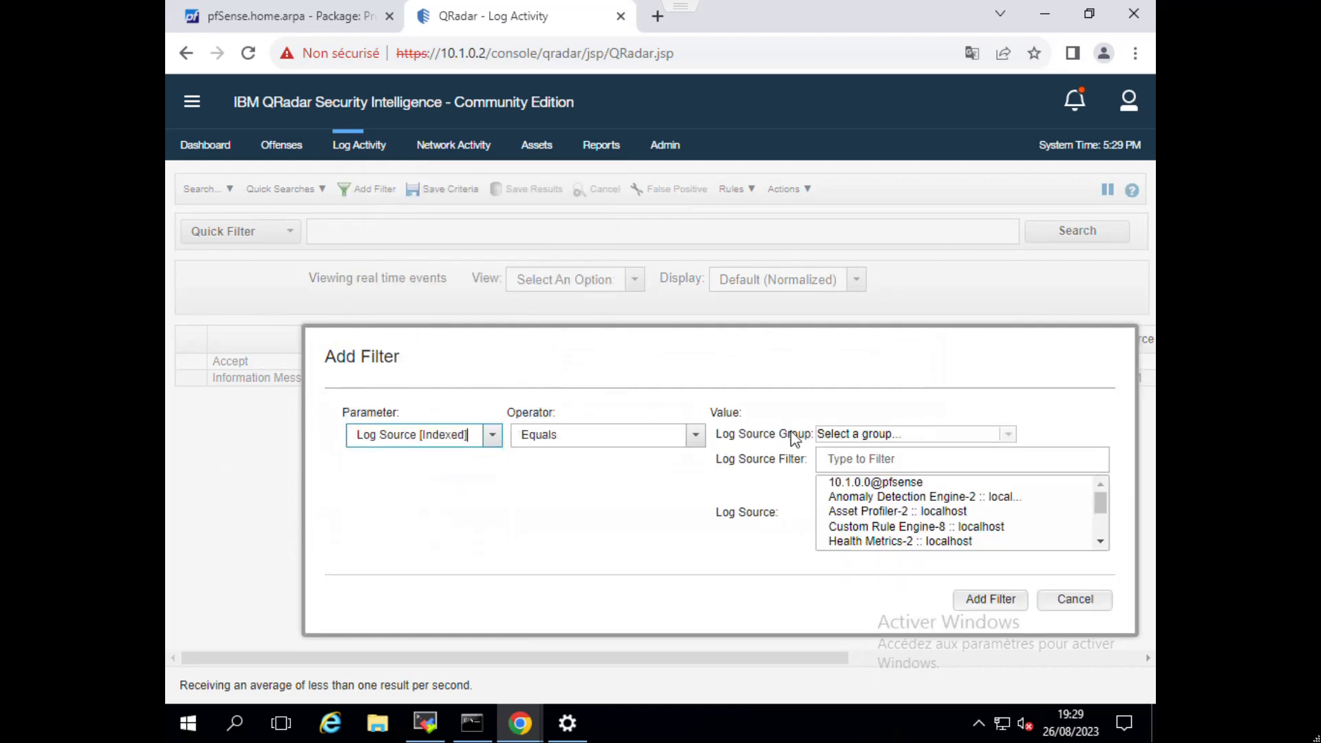
click(841, 459)
click(853, 484)
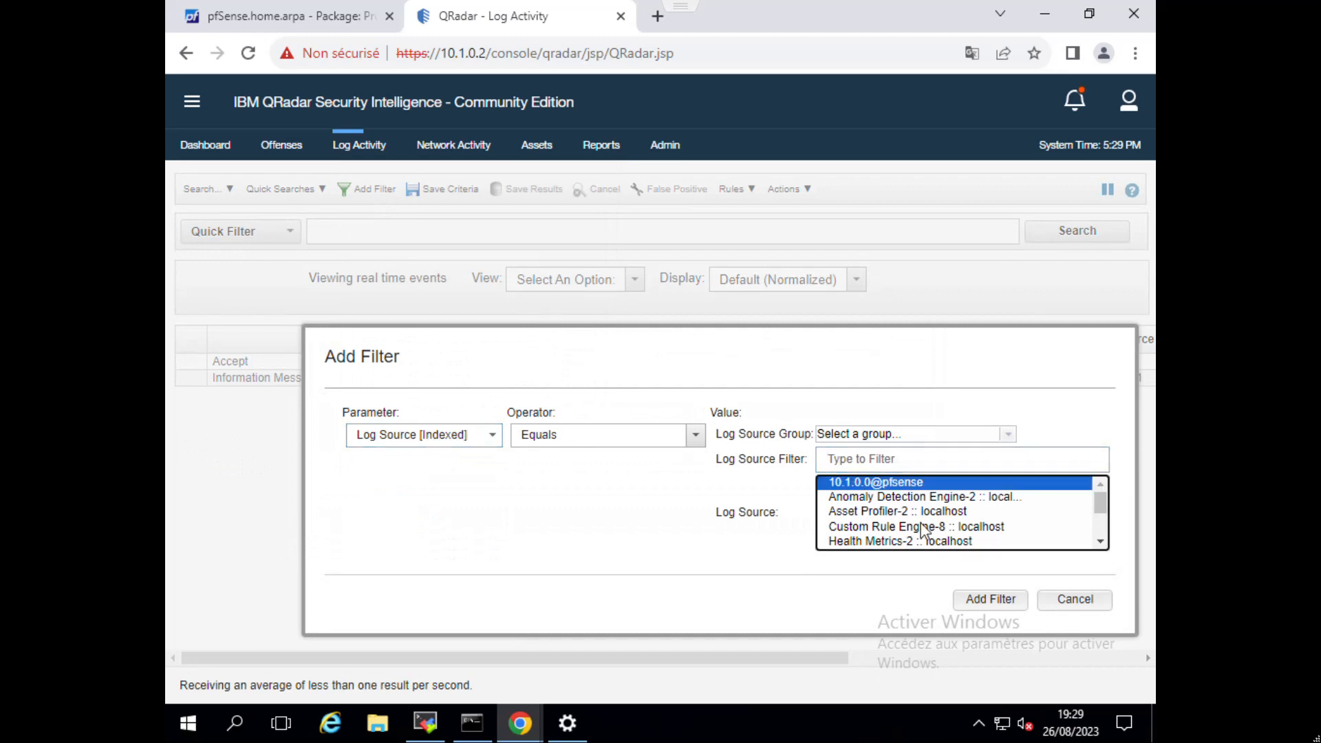
click(994, 598)
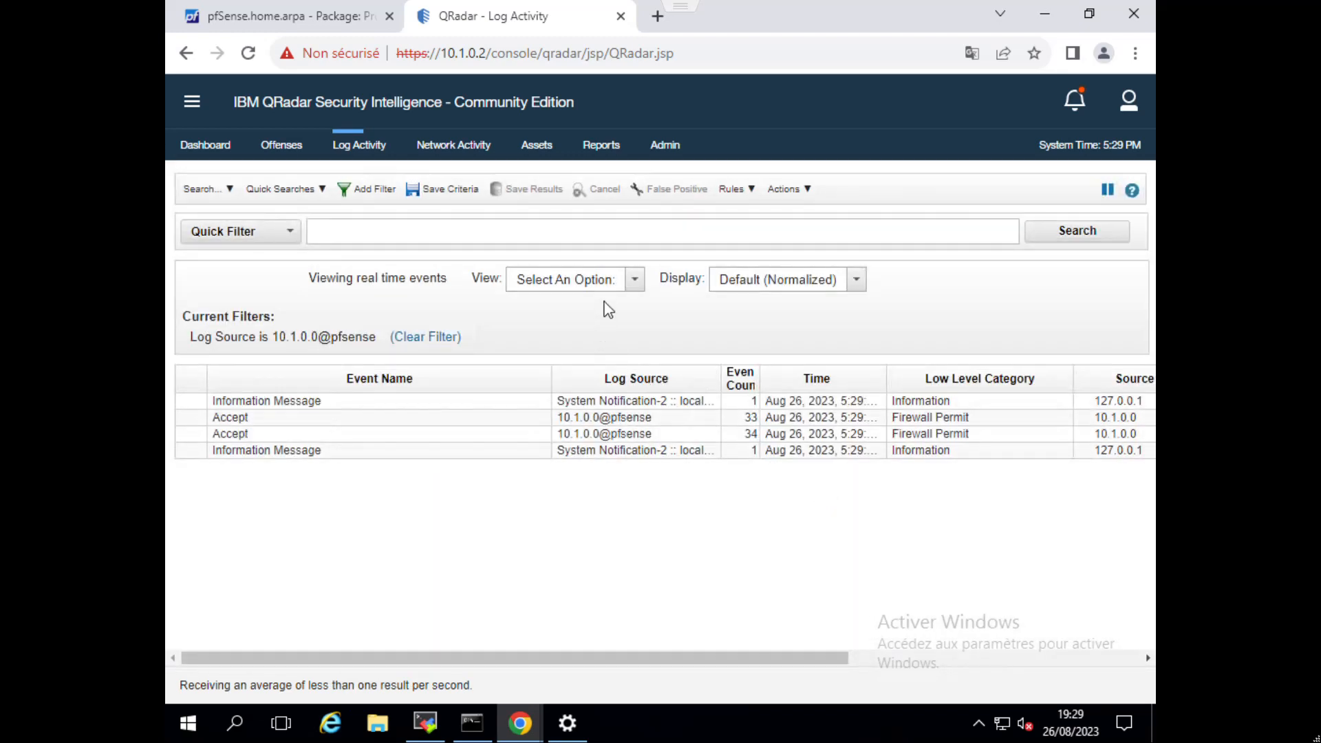
Set the filtered pfSense event view to Real Time (streaming).
click(631, 282)
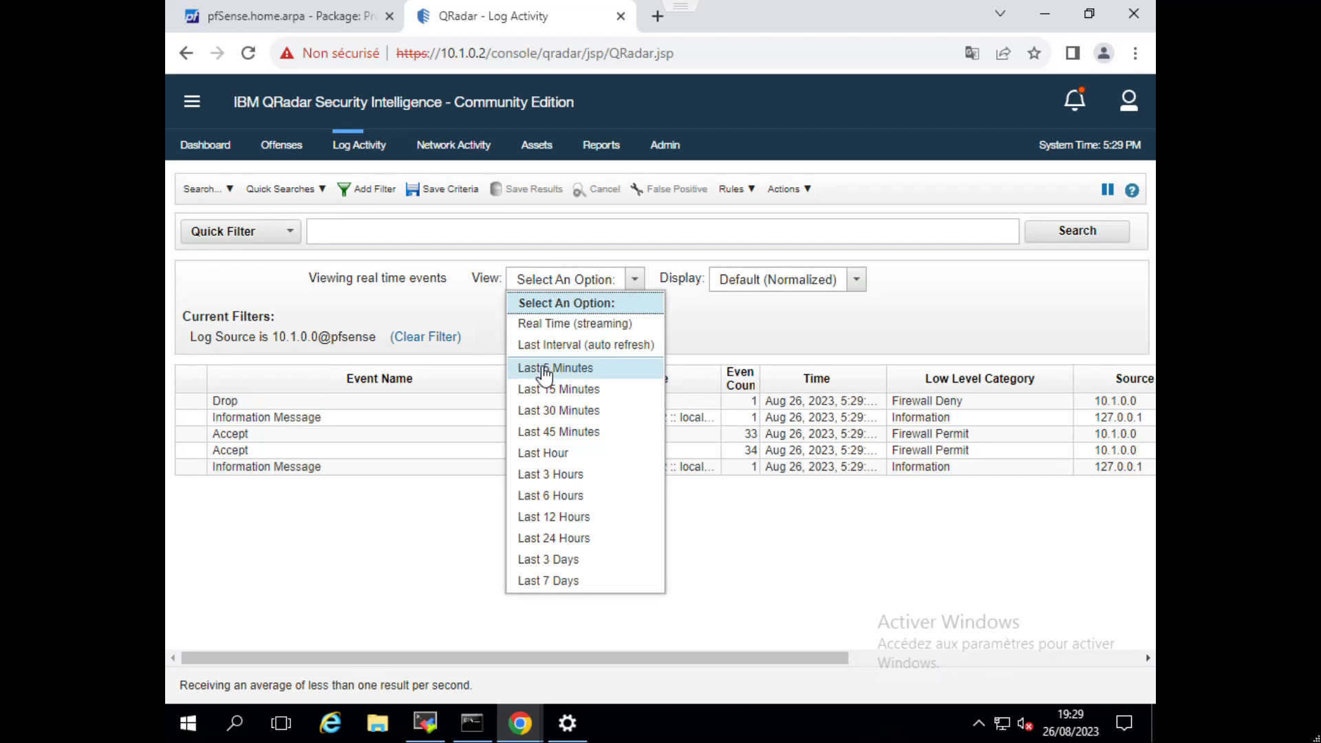
click(533, 324)
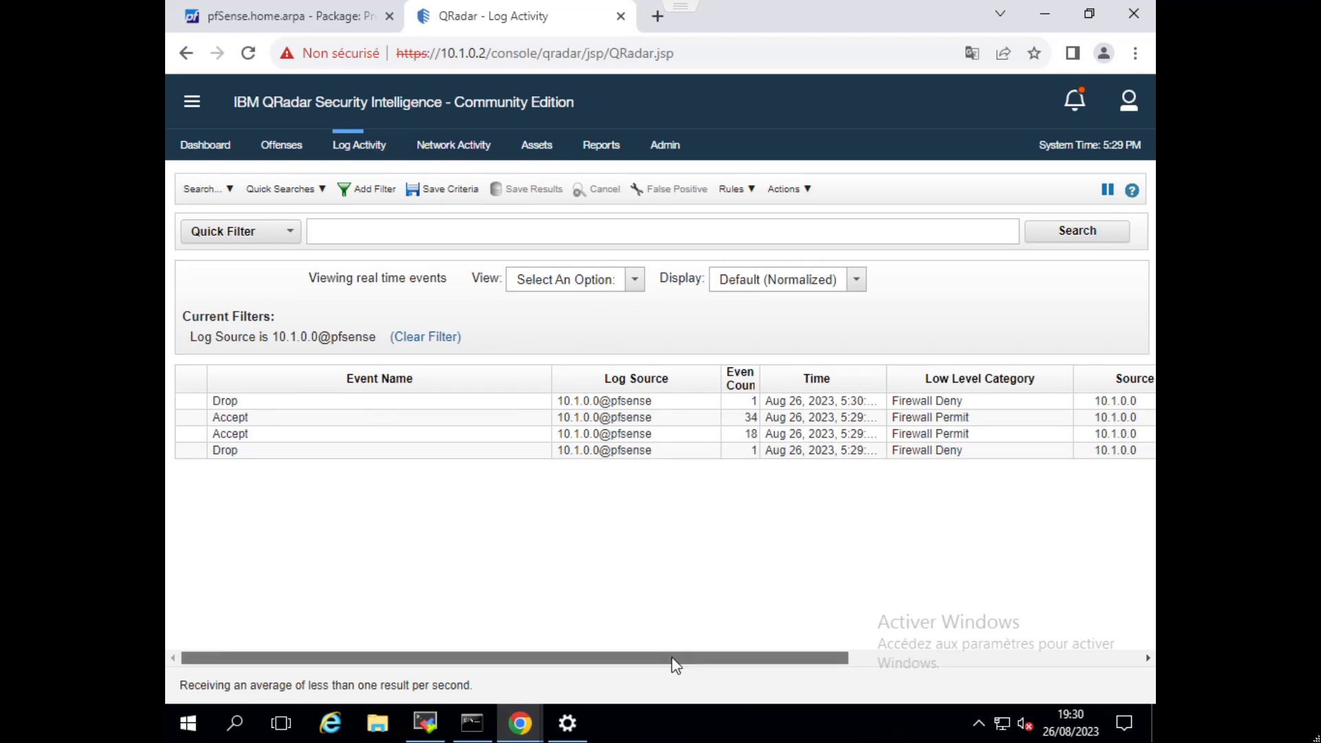
mouse_move(671, 658)
mouse_down()
mouse_move(979, 664)
mouse_move(662, 665)
mouse_up()
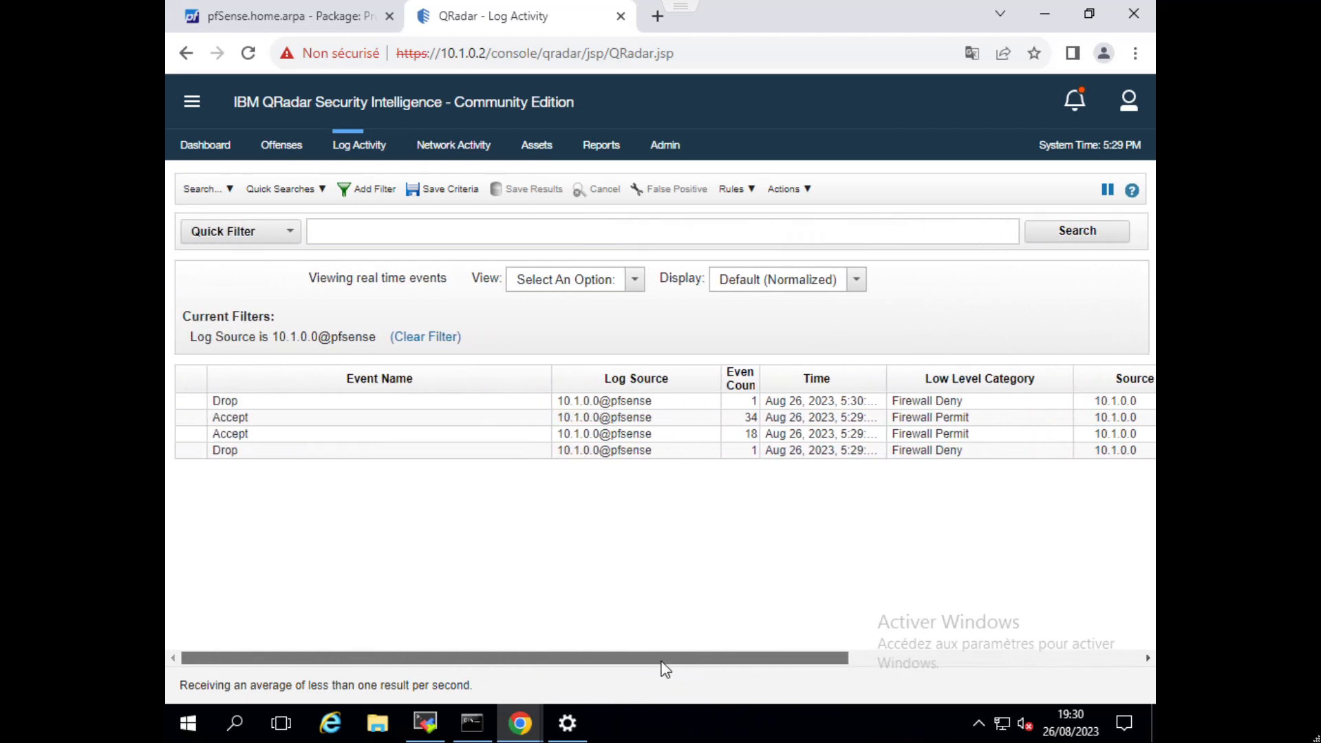